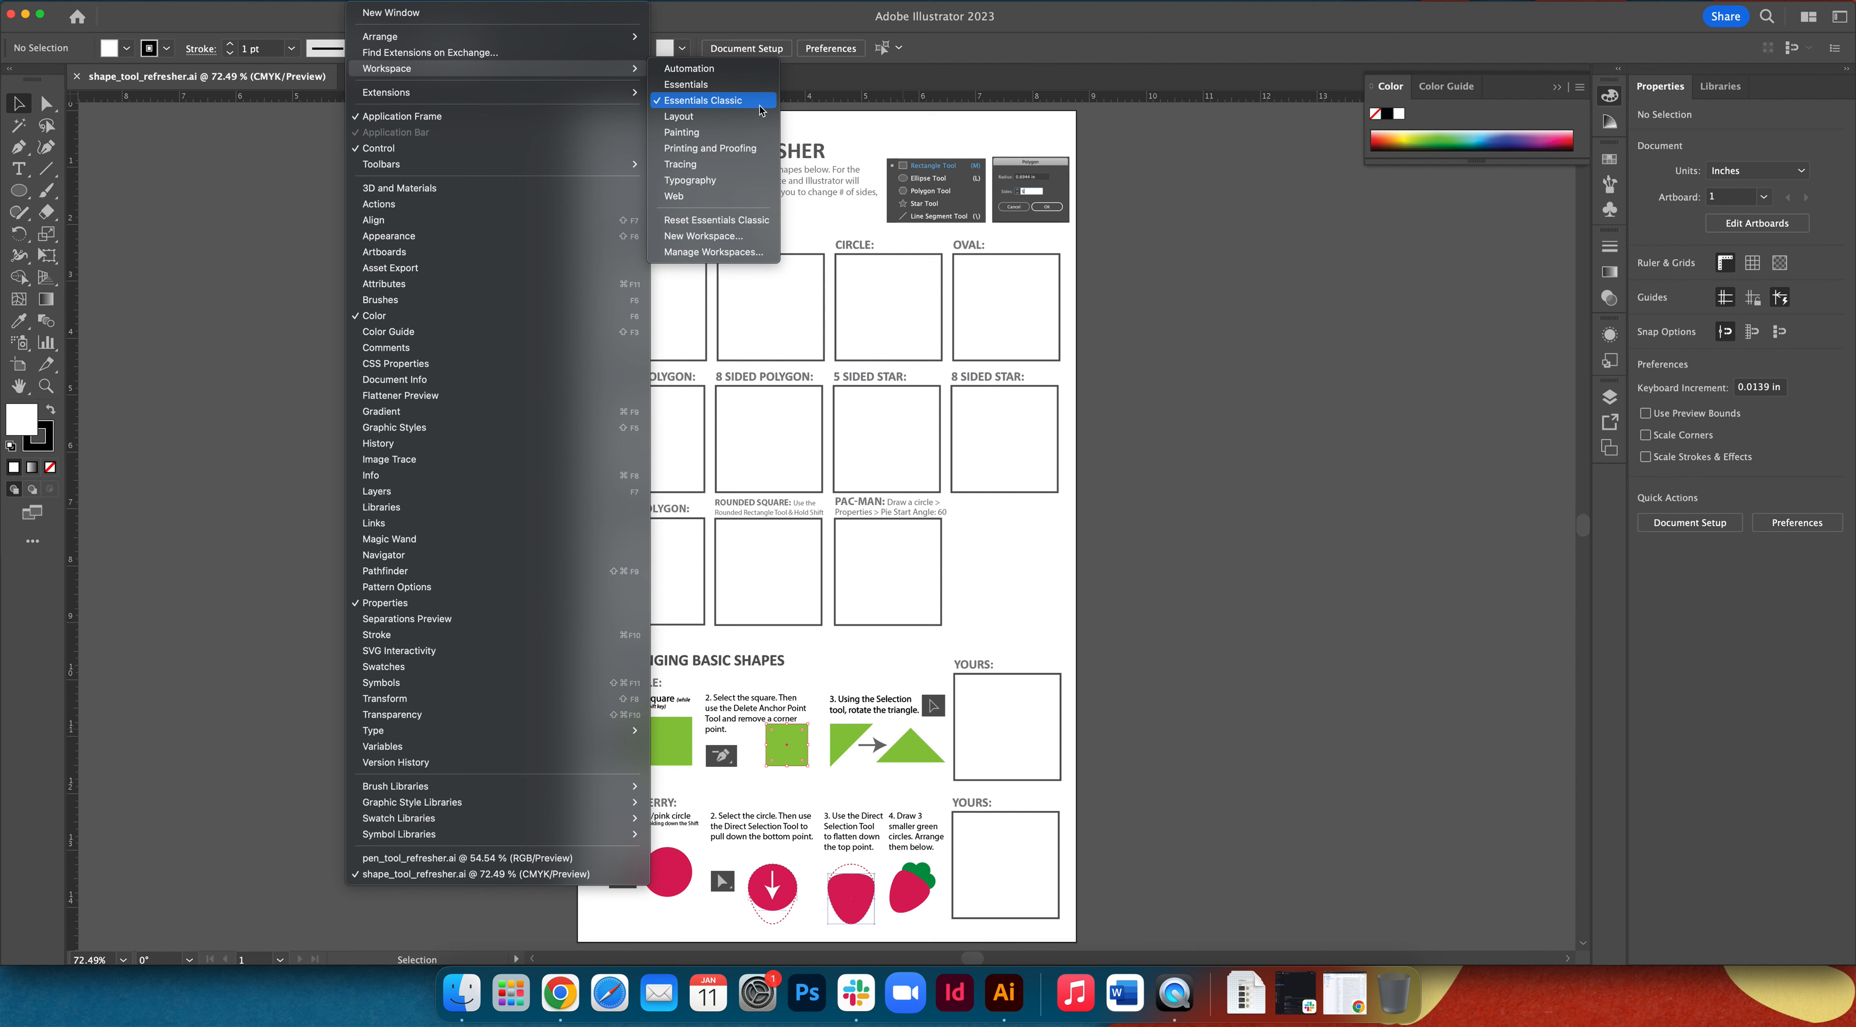
- Select the Essentials Classic workspace for the shape tool worksheet
{"action": "left_click", "coordinate": [738, 101]}
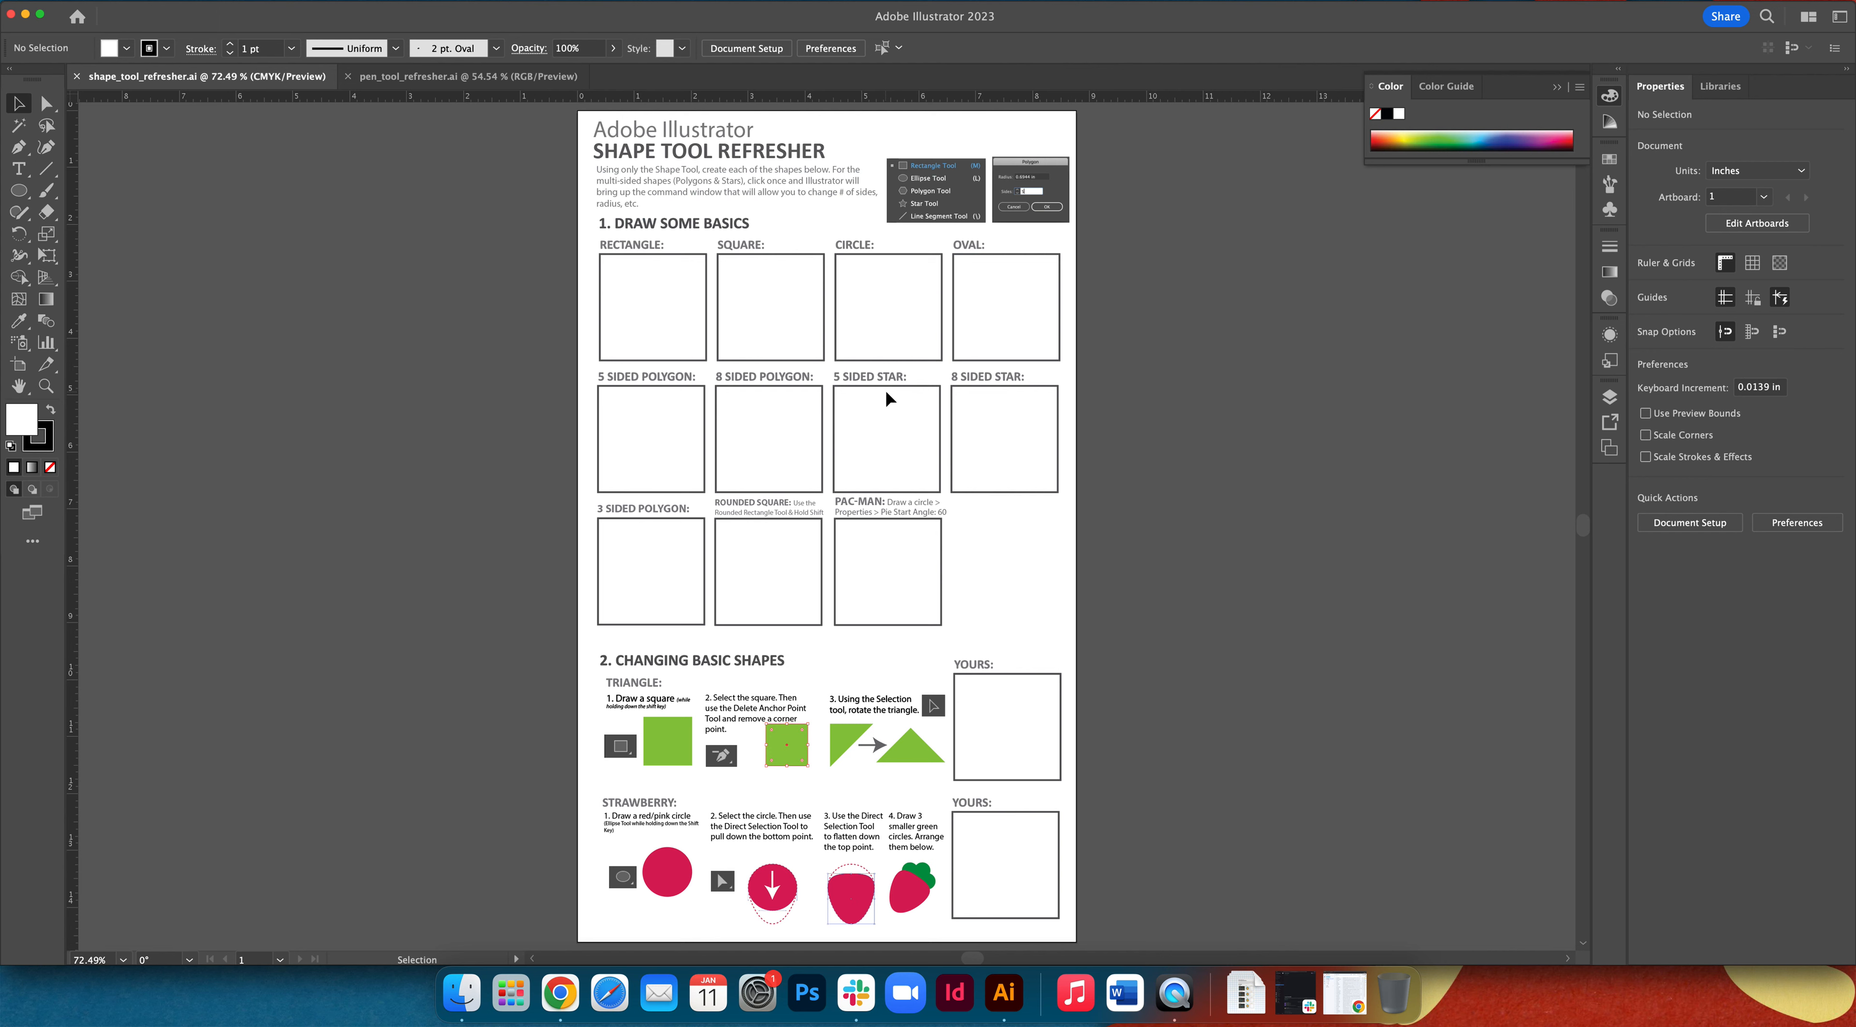
{"action": "key", "text": "super+equal"}
{"action": "key", "text": "super+equal"}
{"action": "scroll", "coordinate": [897, 435], "scroll_direction": "up", "scroll_amount": 5}
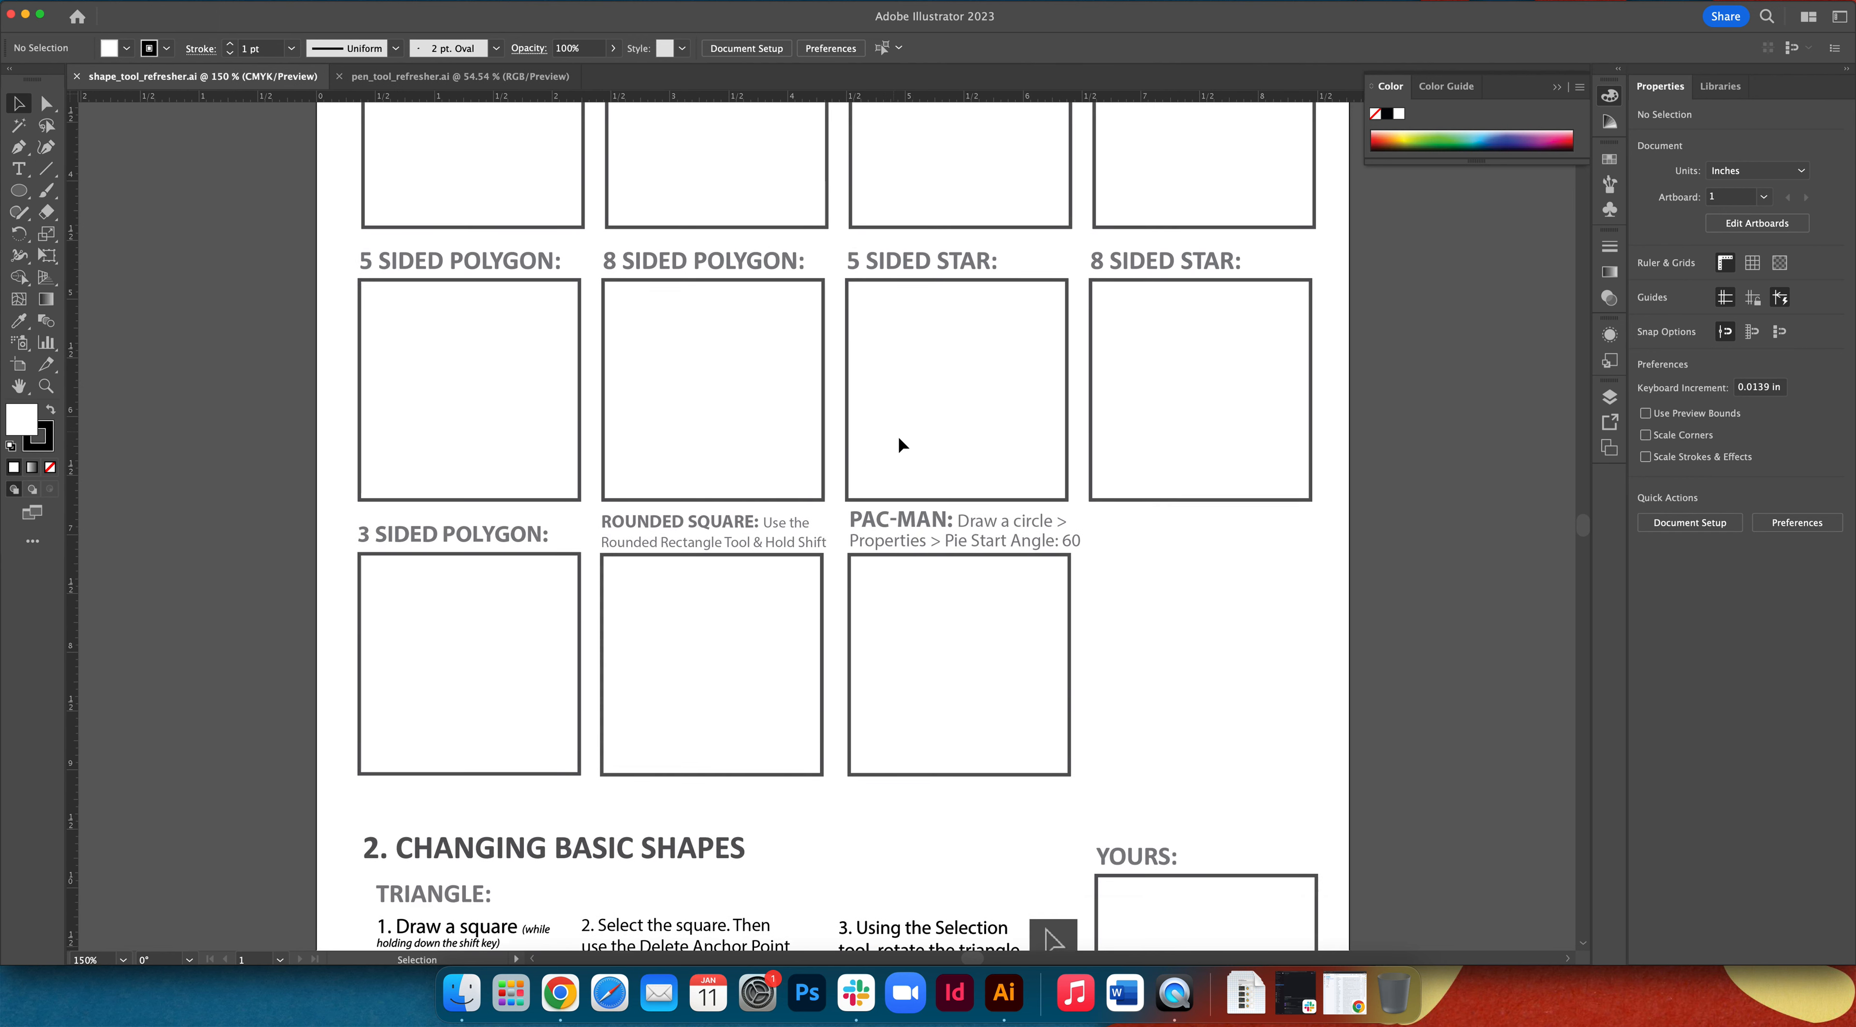
{"action": "key", "text": "super+minus"}
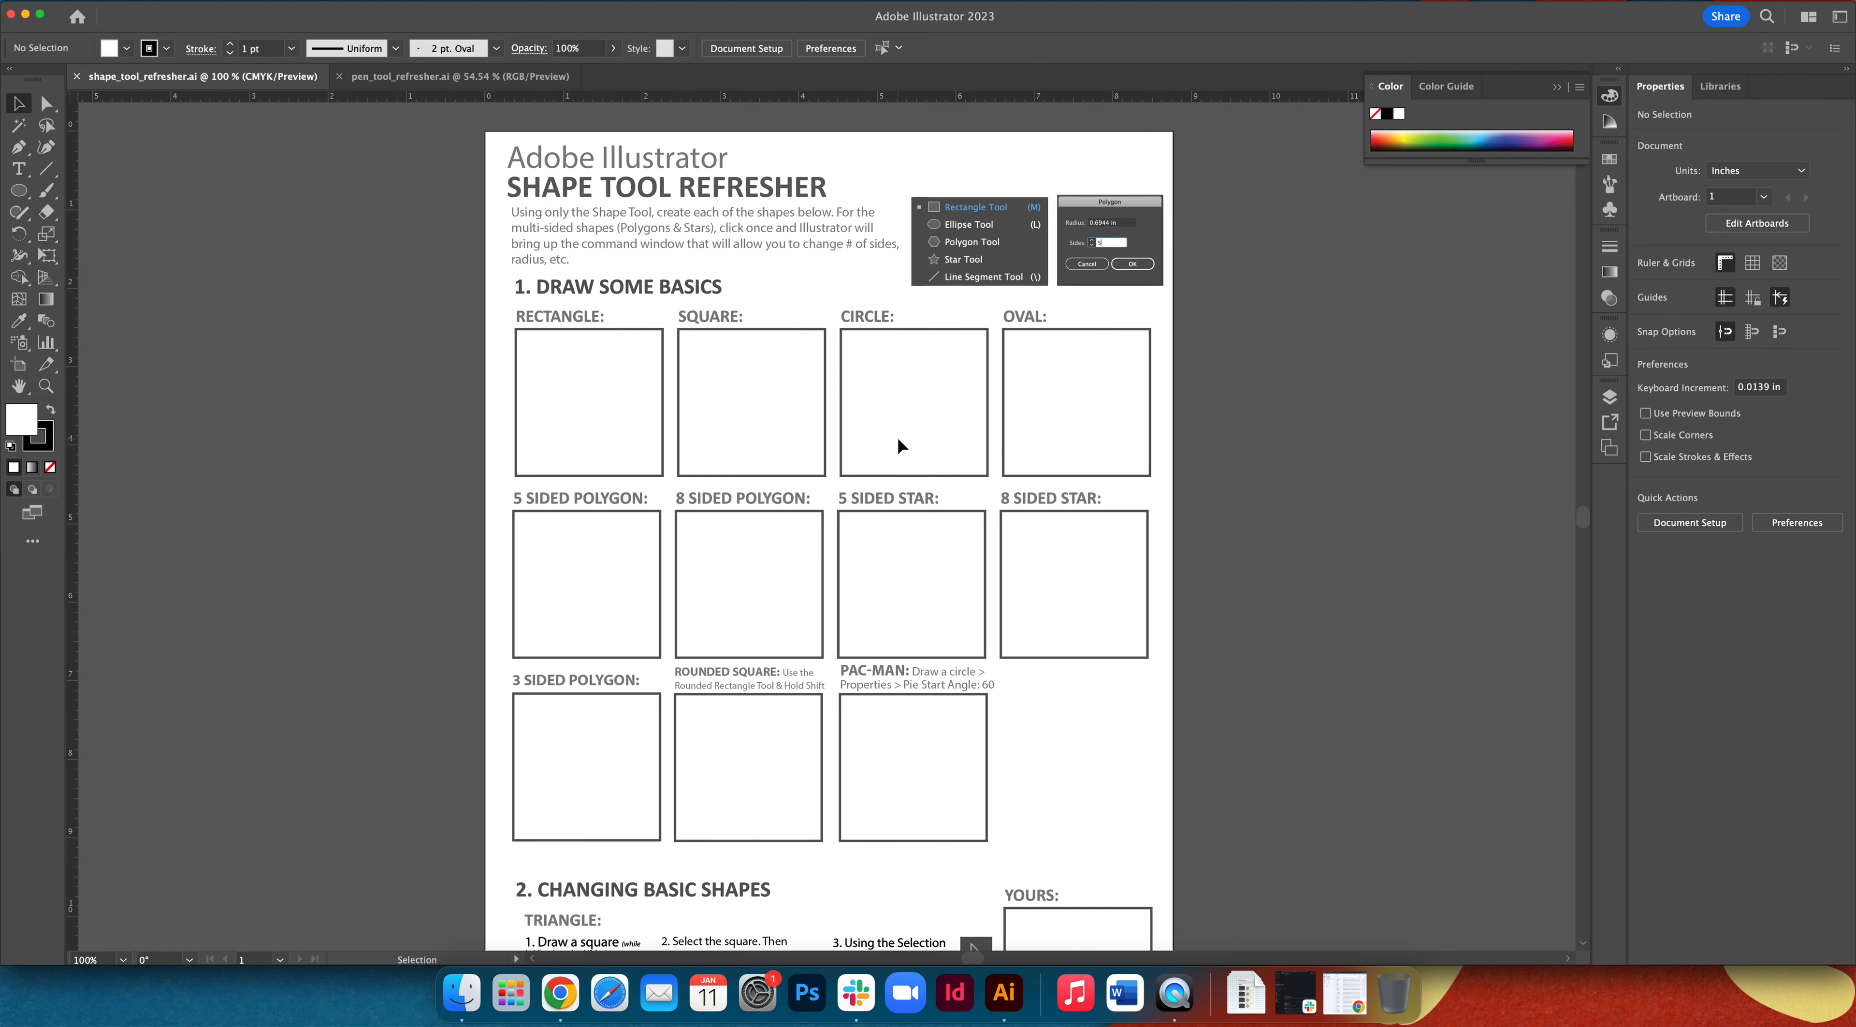
{"action": "scroll", "coordinate": [901, 460], "scroll_direction": "down", "scroll_amount": 1}
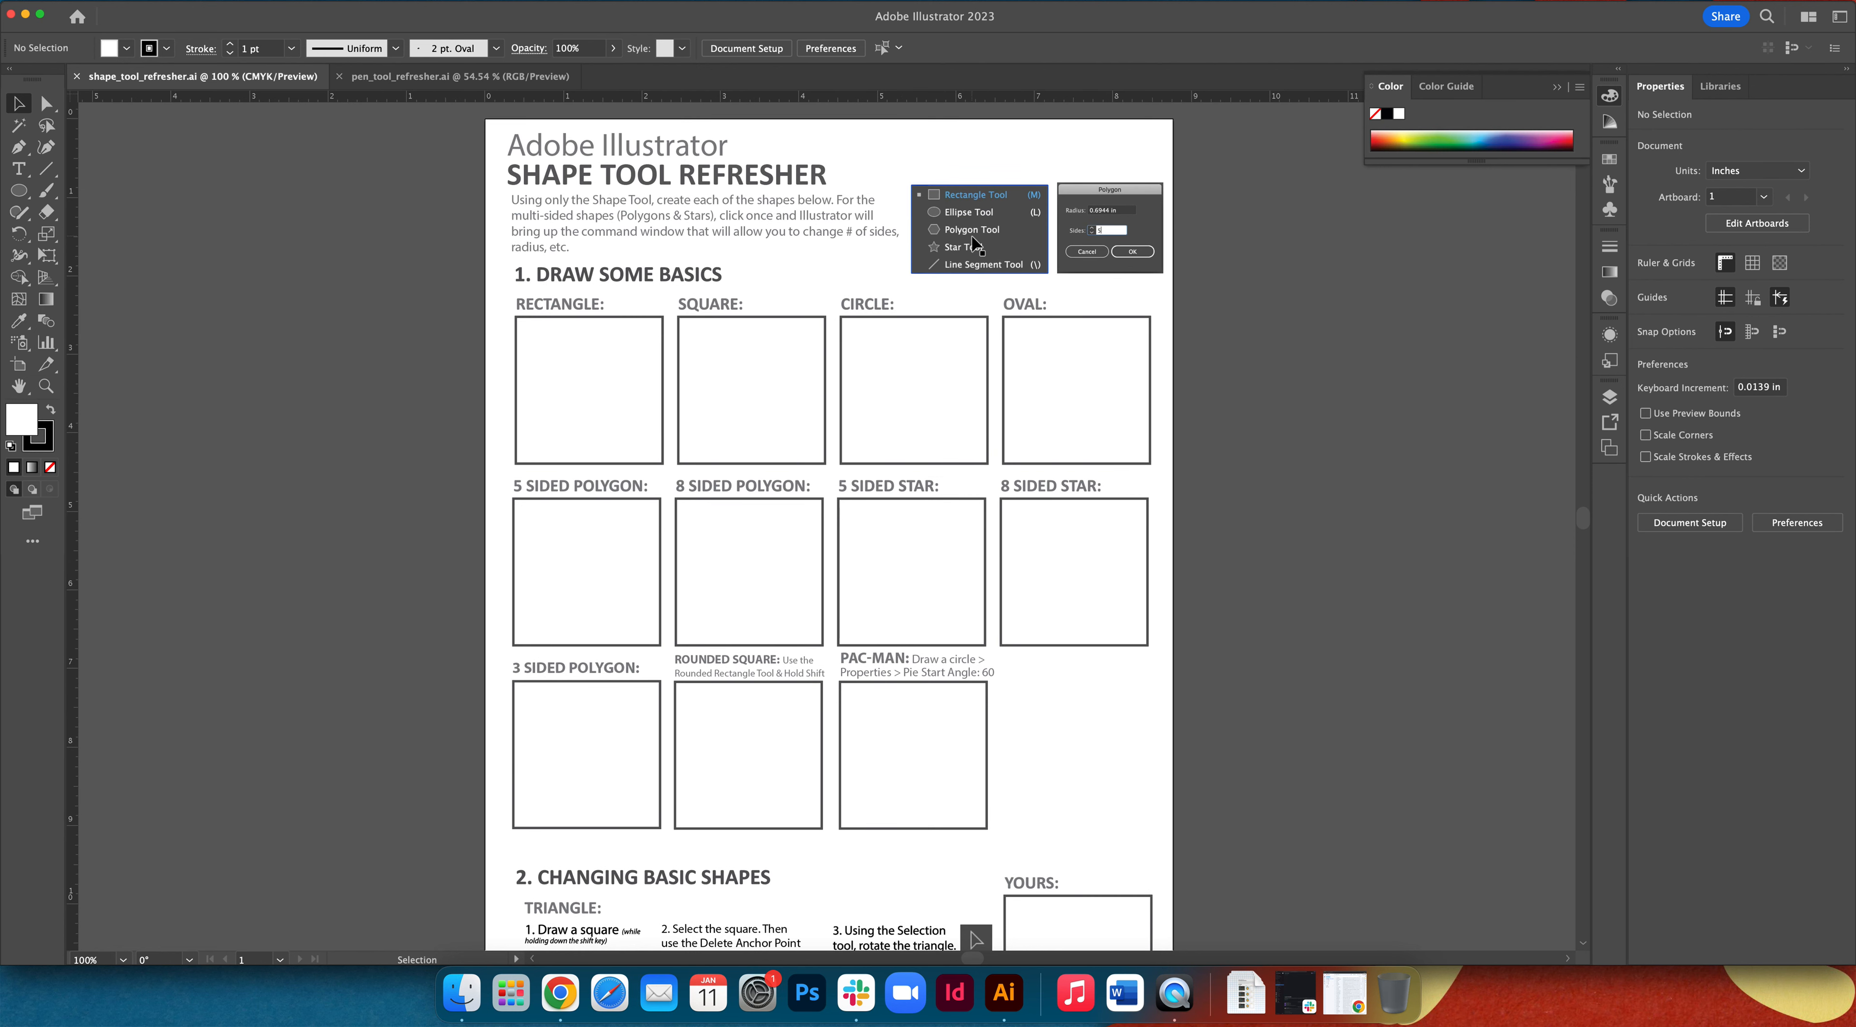
- Activate the Rectangle tool and set the fill color to red
{"action": "left_click", "coordinate": [22, 191]}
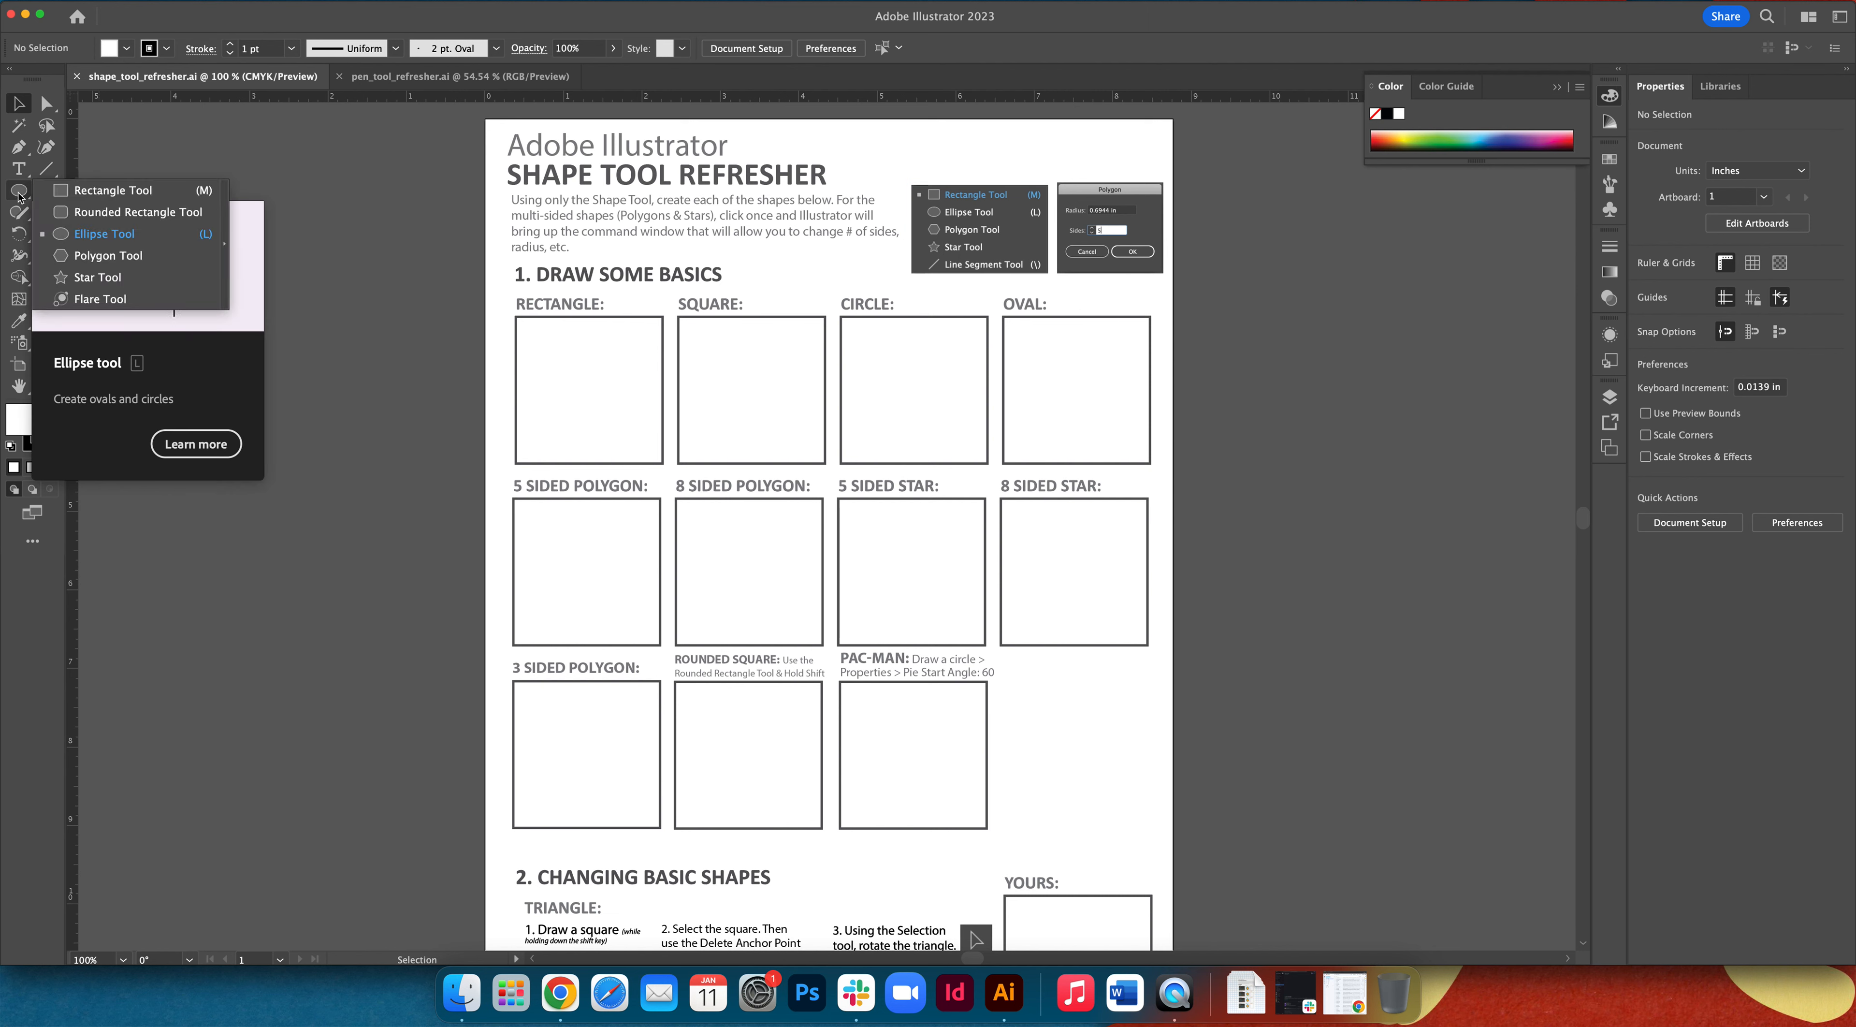
{"action": "left_click", "coordinate": [106, 190]}
{"action": "left_click", "coordinate": [24, 193]}
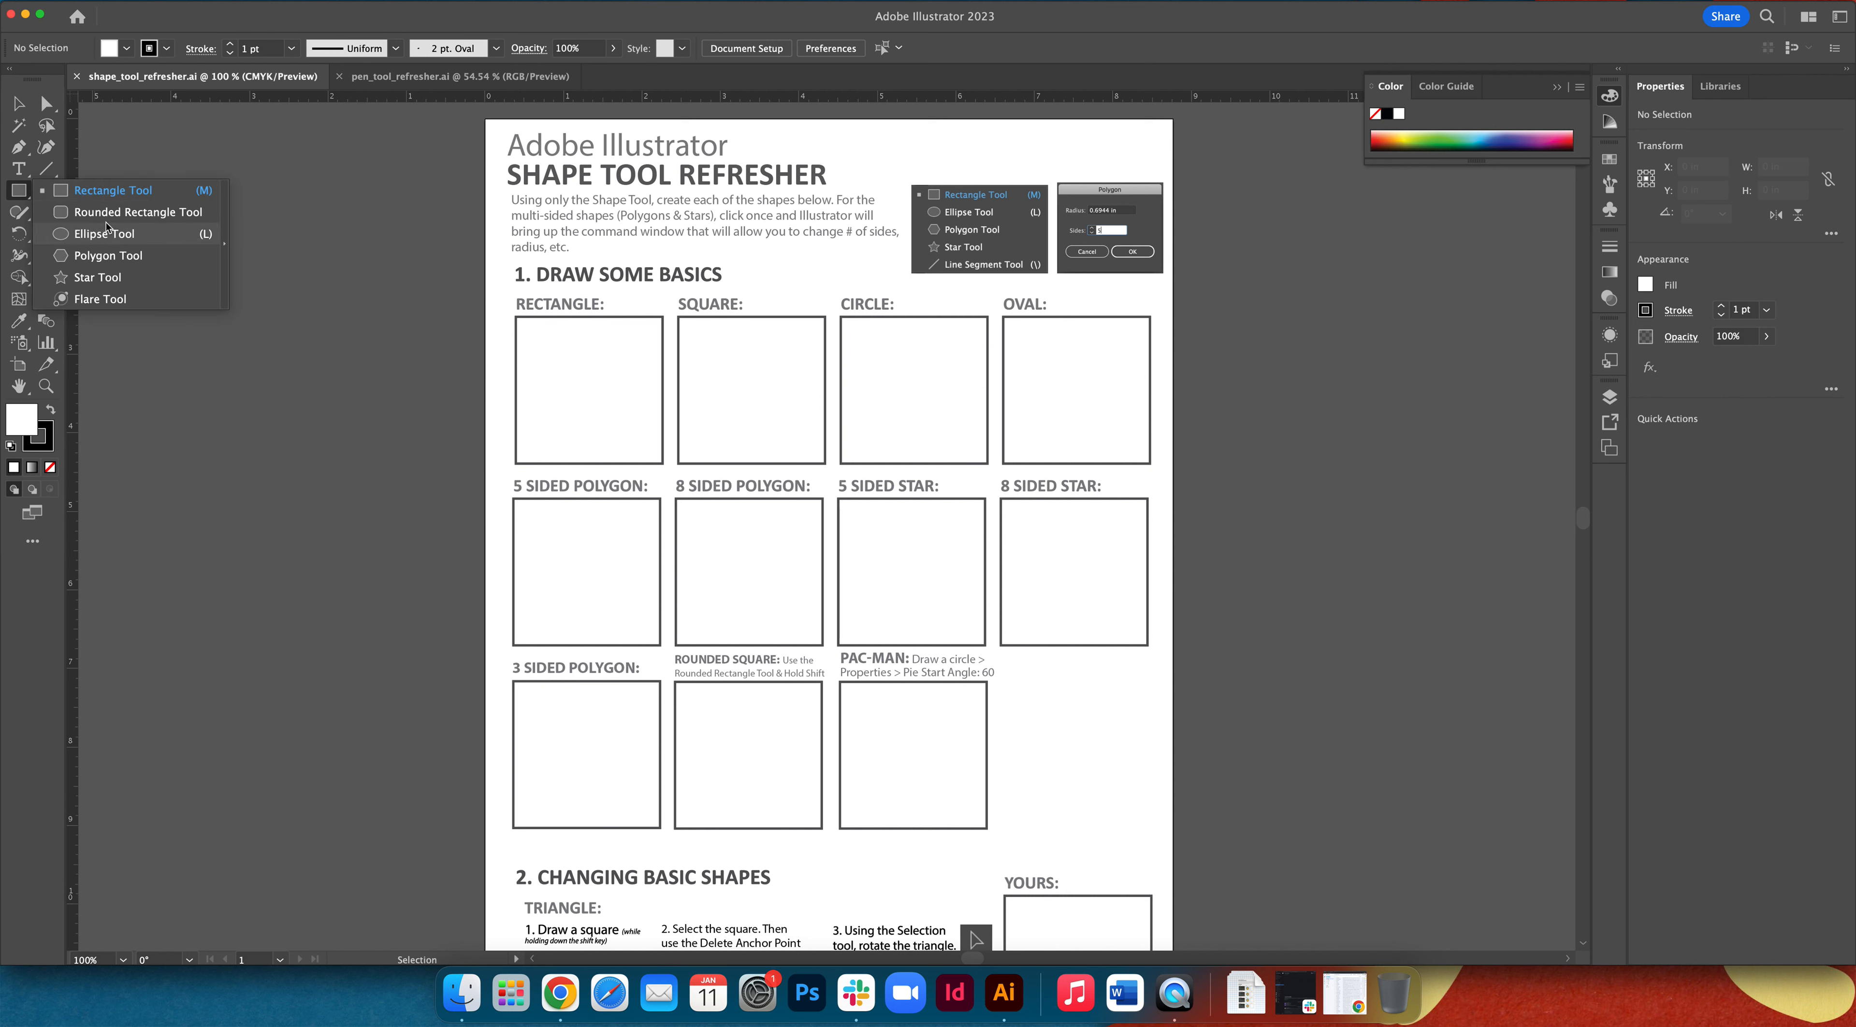
{"action": "left_click", "coordinate": [108, 191]}
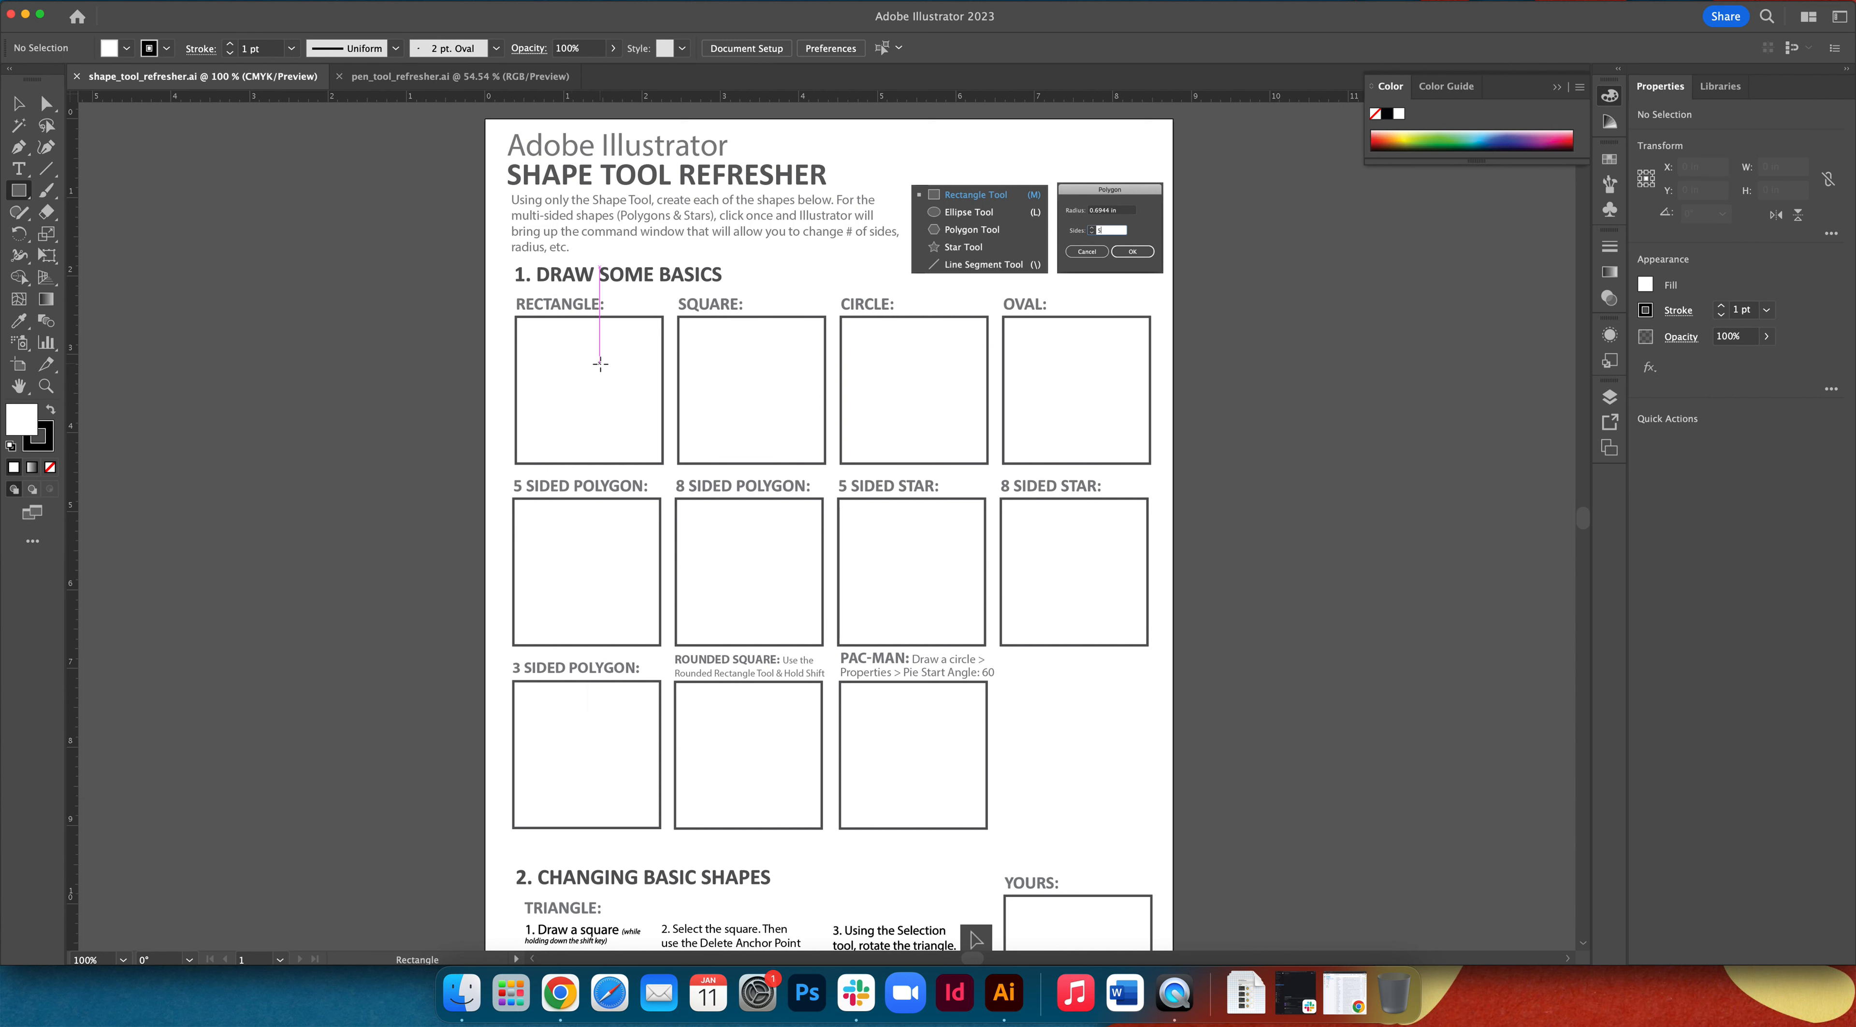
{"action": "double_click", "coordinate": [28, 432]}
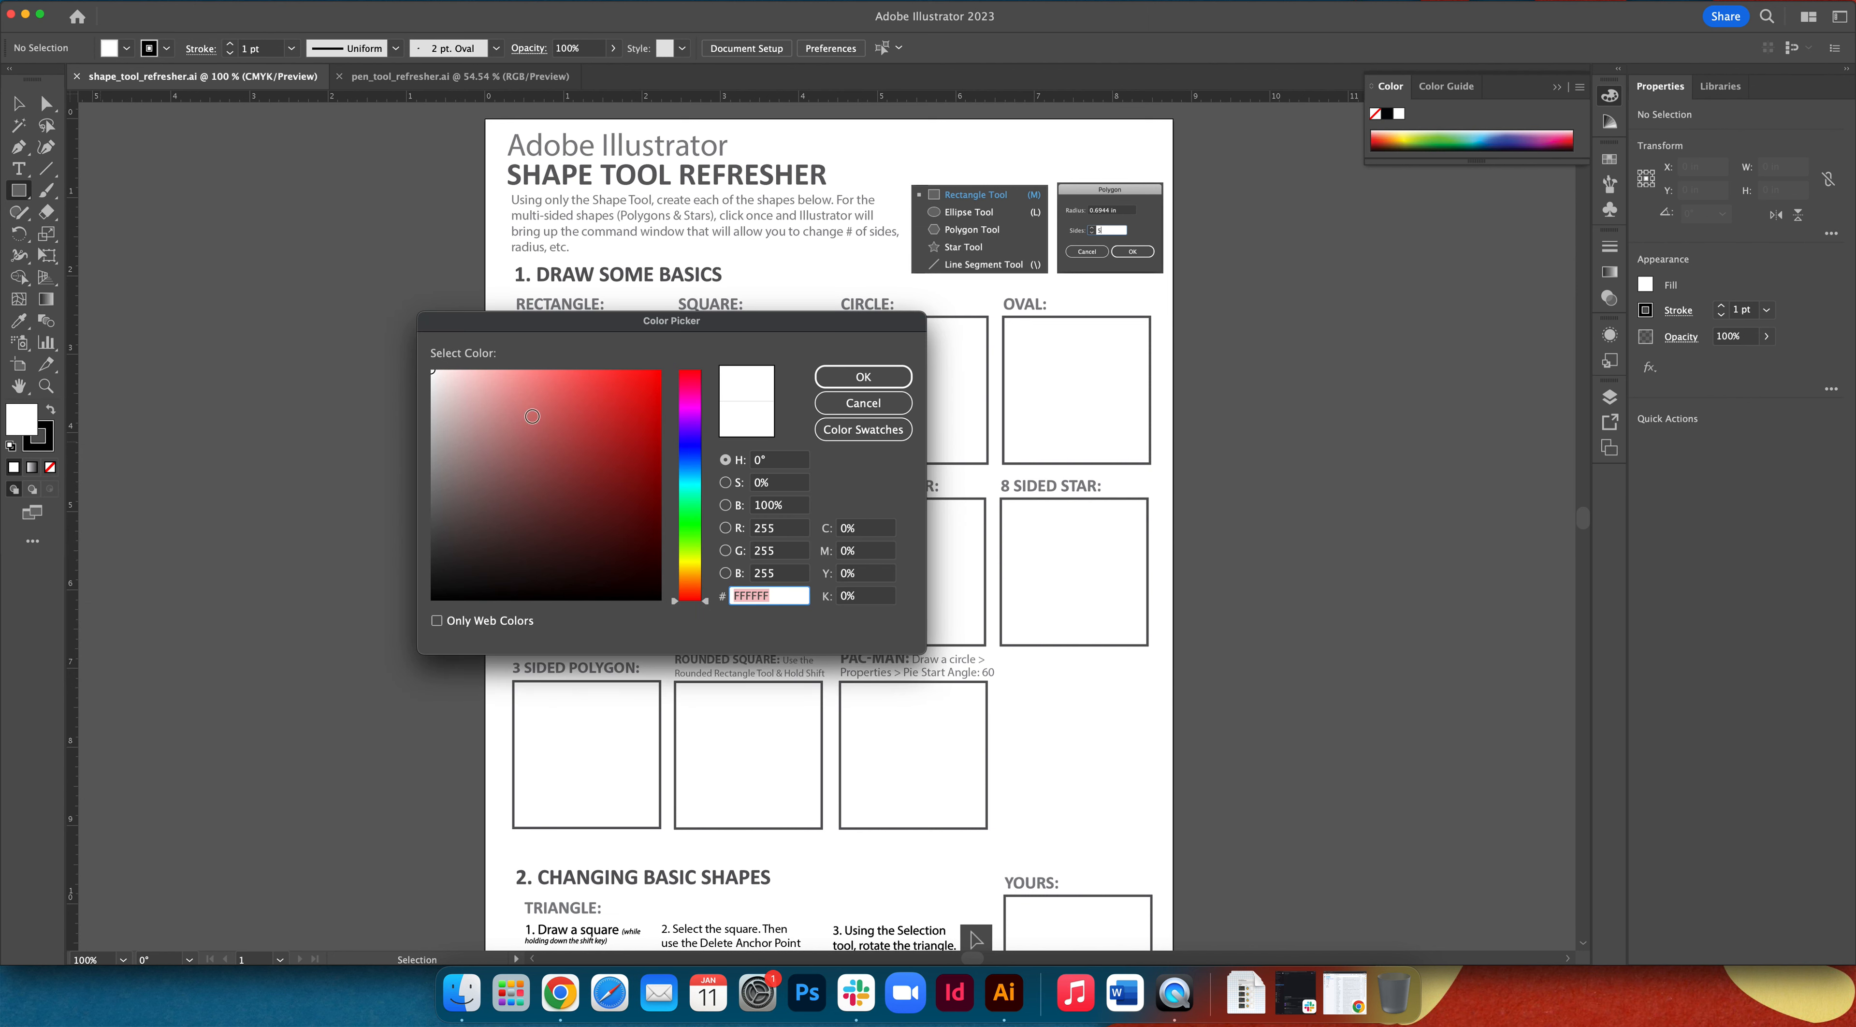
{"action": "left_click", "coordinate": [630, 421]}
{"action": "left_click", "coordinate": [862, 377]}
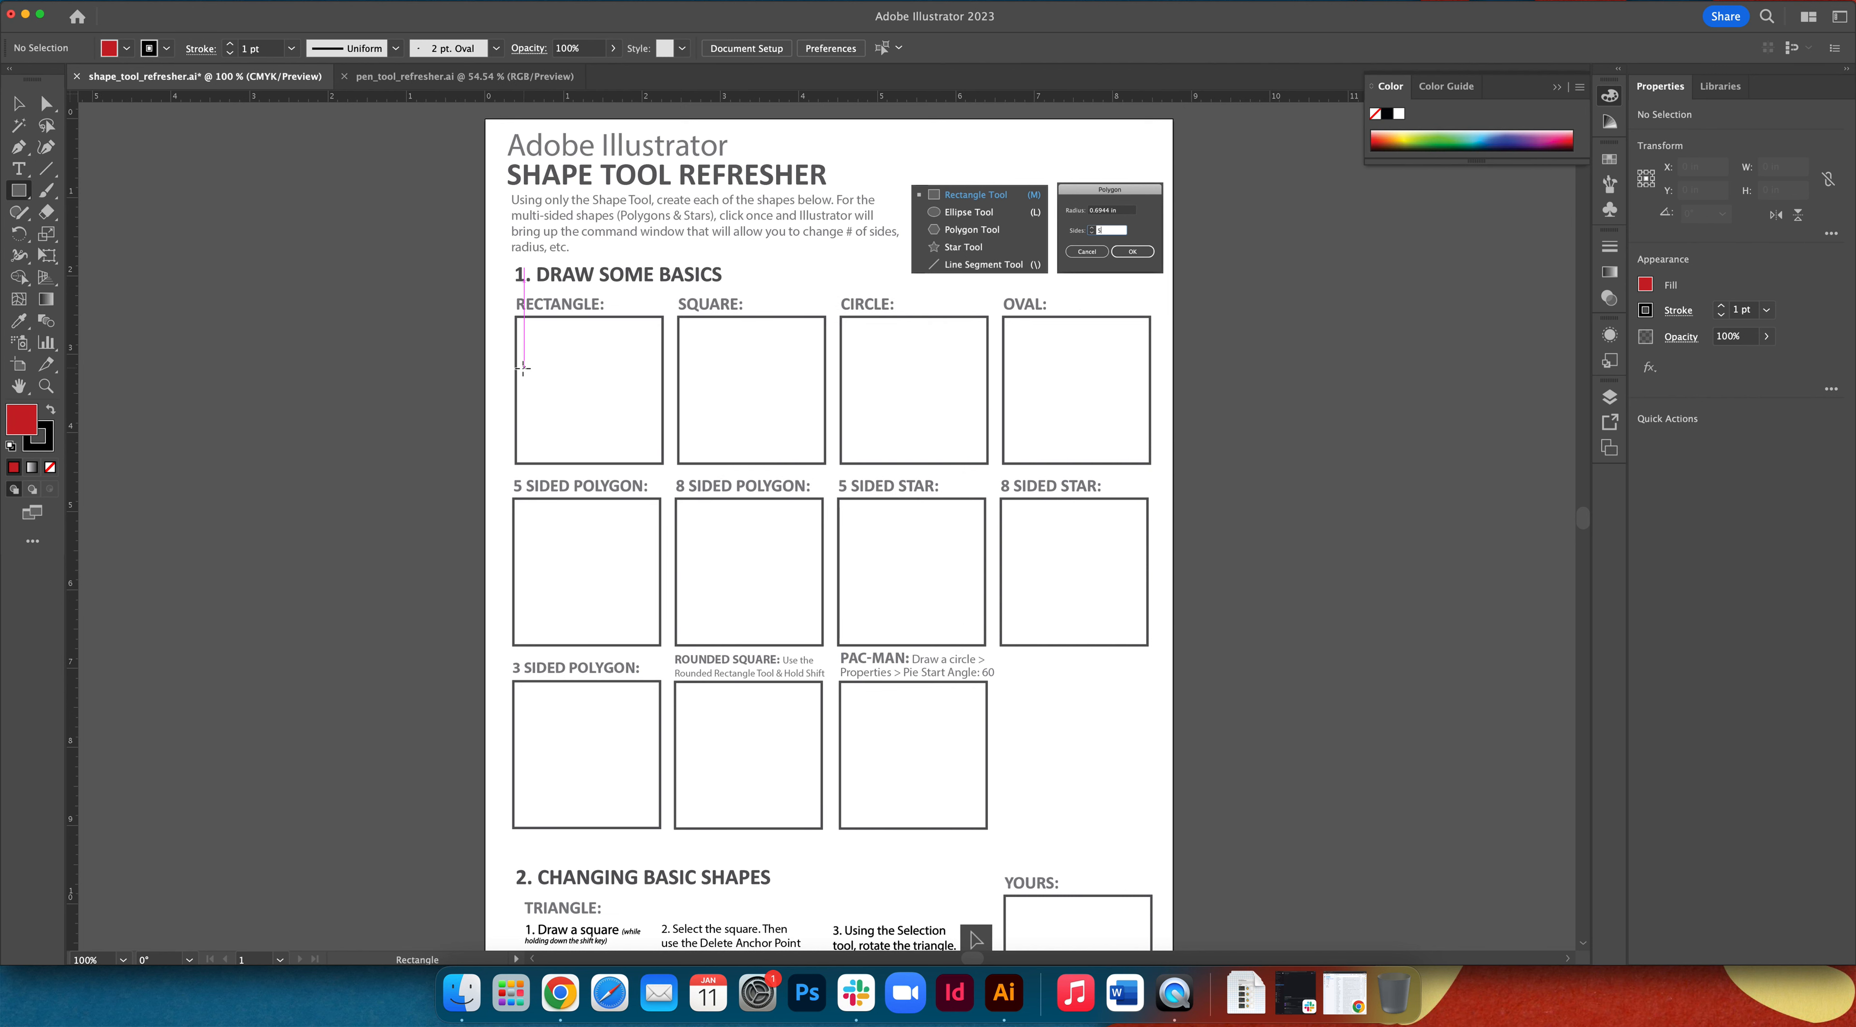
- Draw a rectangle about 1.64 × 0.95 in in the RECTANGLE box and a square about 1.46 in wide in the SQUARE box
{"action": "left_click_drag", "start_coordinate": [527, 350], "coordinate": [655, 425]}
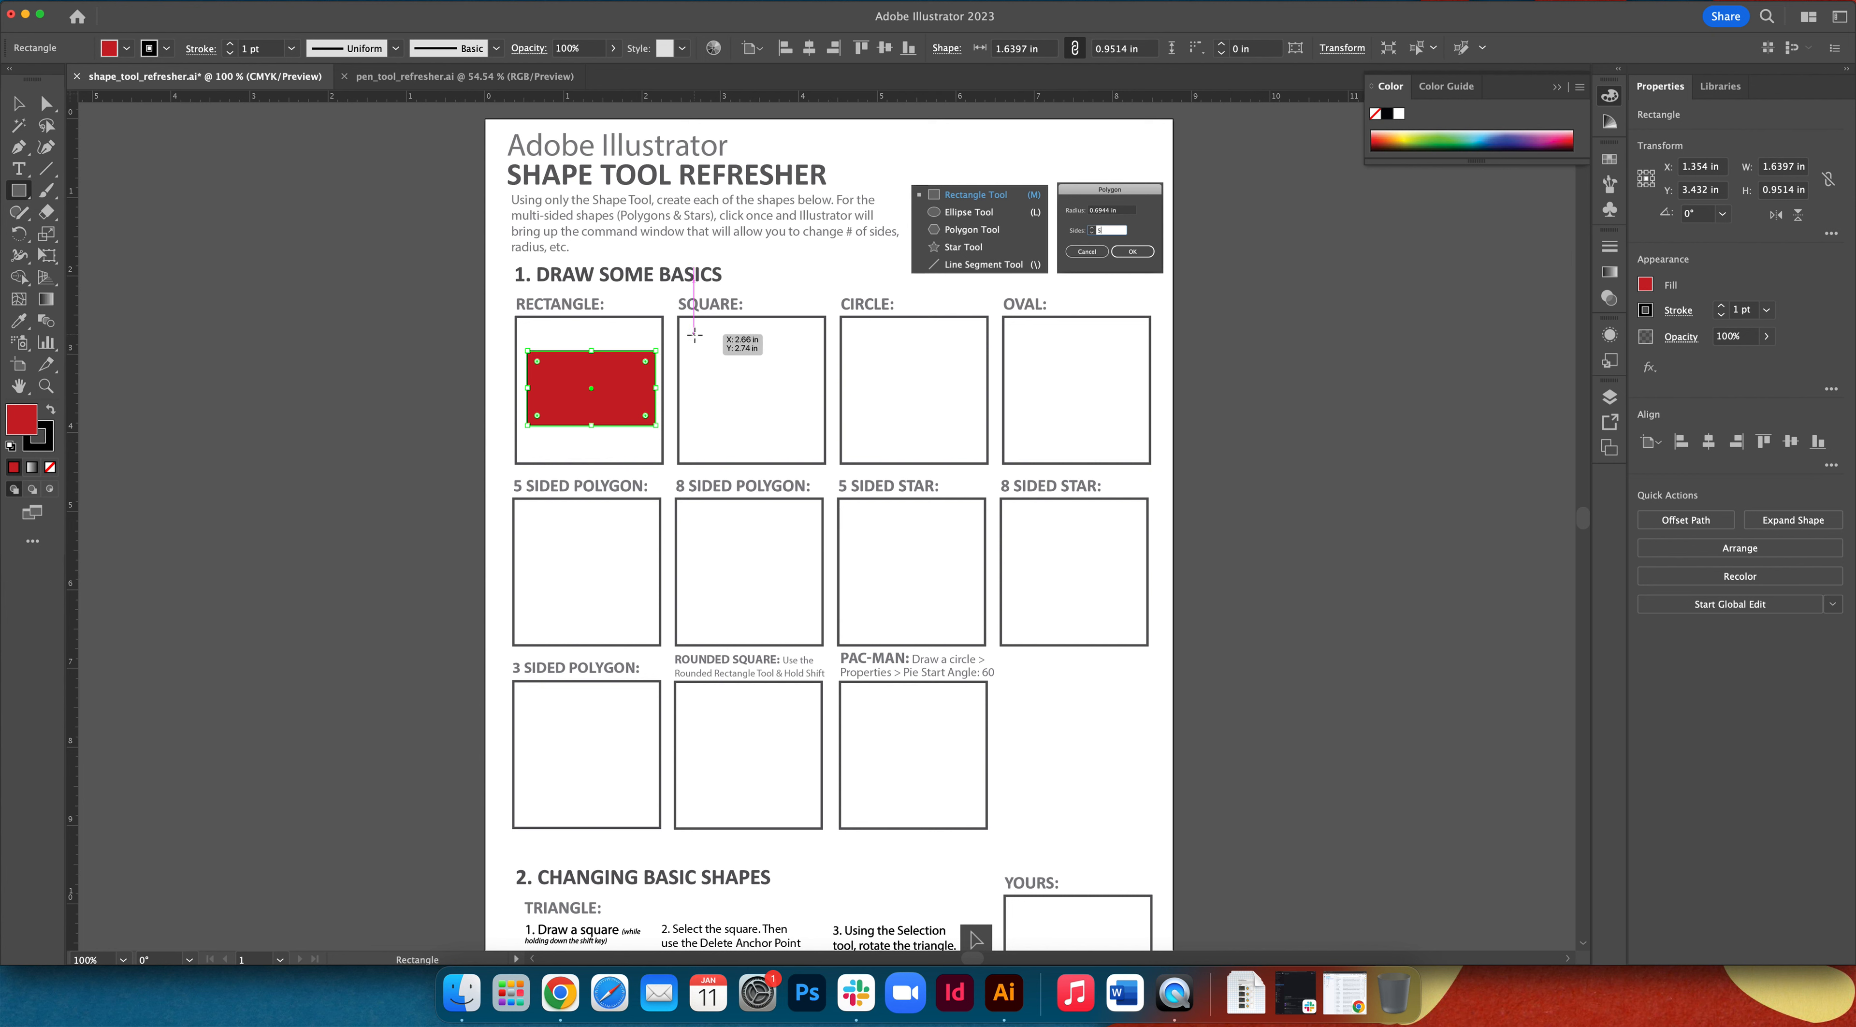
{"action": "left_click_drag", "start_coordinate": [695, 334], "coordinate": [805, 416]}
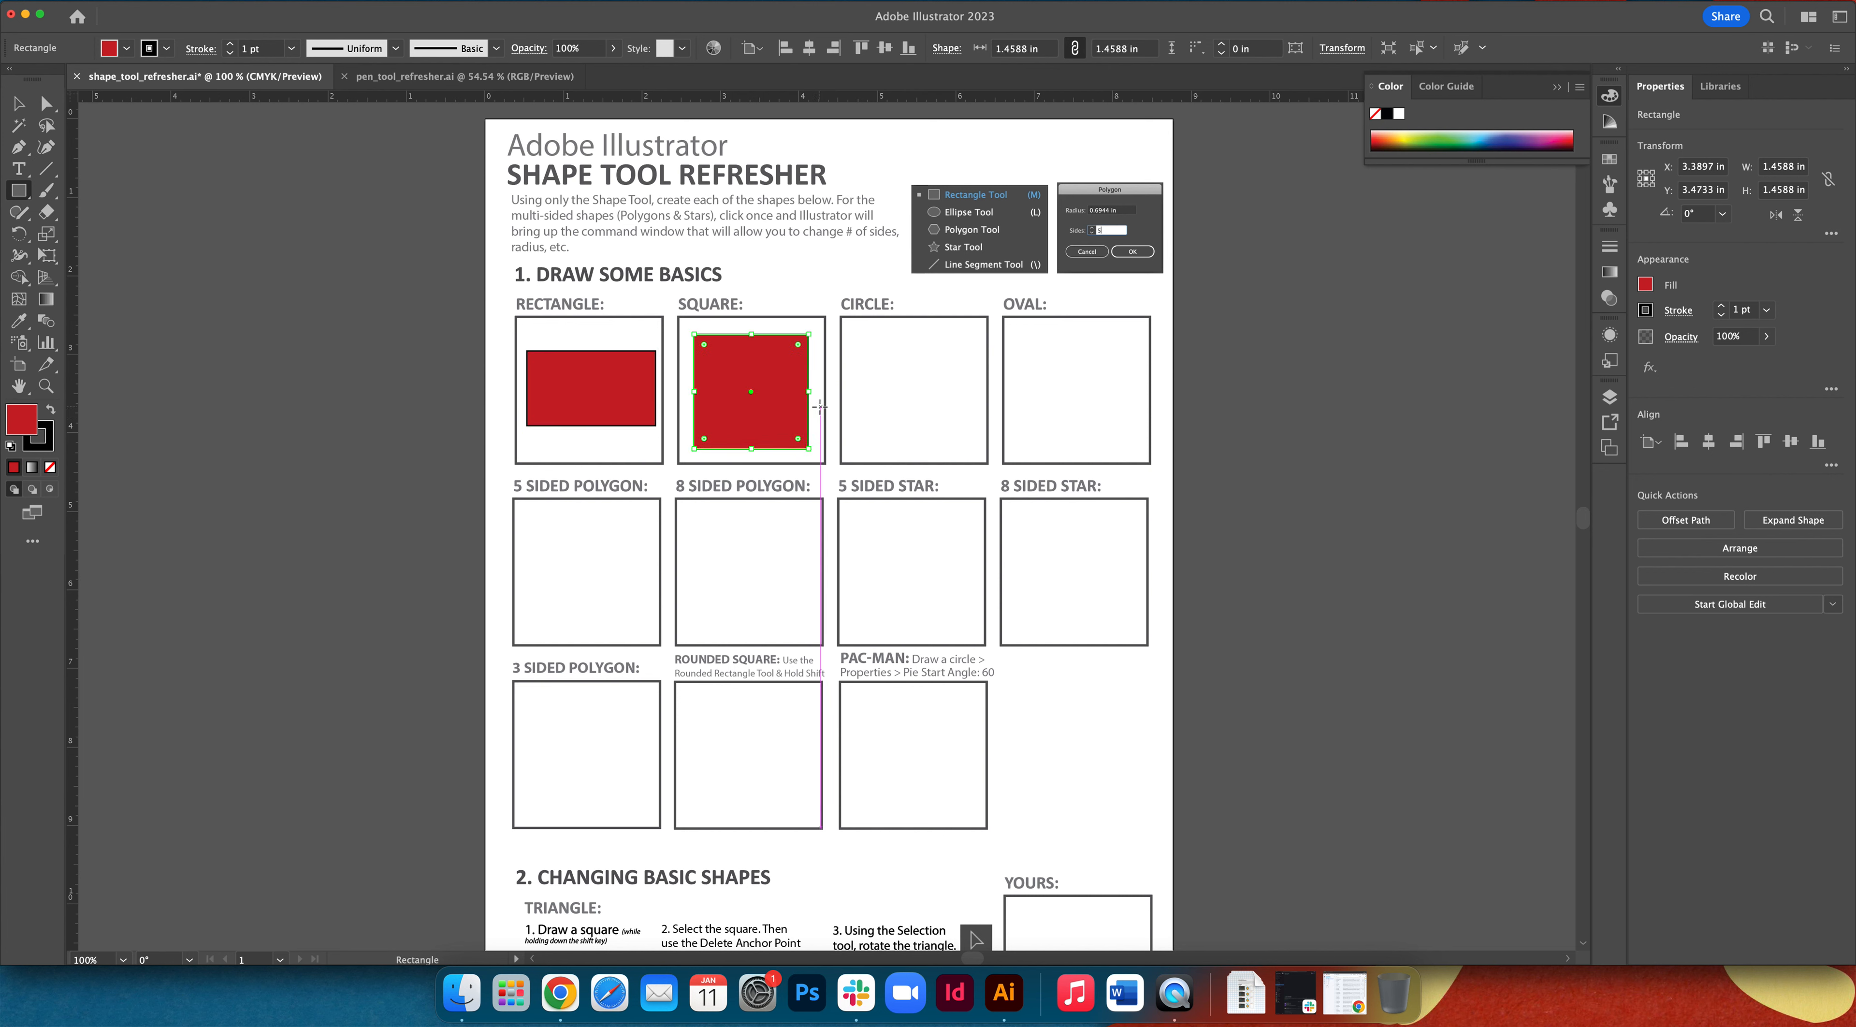
- Draw a circle in the CIRCLE box and an upright oval about 0.87 × 1.46 in in the OVAL box
{"action": "left_click_drag", "start_coordinate": [16, 197], "coordinate": [112, 247]}
{"action": "left_click_drag", "start_coordinate": [855, 339], "coordinate": [968, 425]}
{"action": "left_click_drag", "start_coordinate": [1038, 336], "coordinate": [1108, 447]}
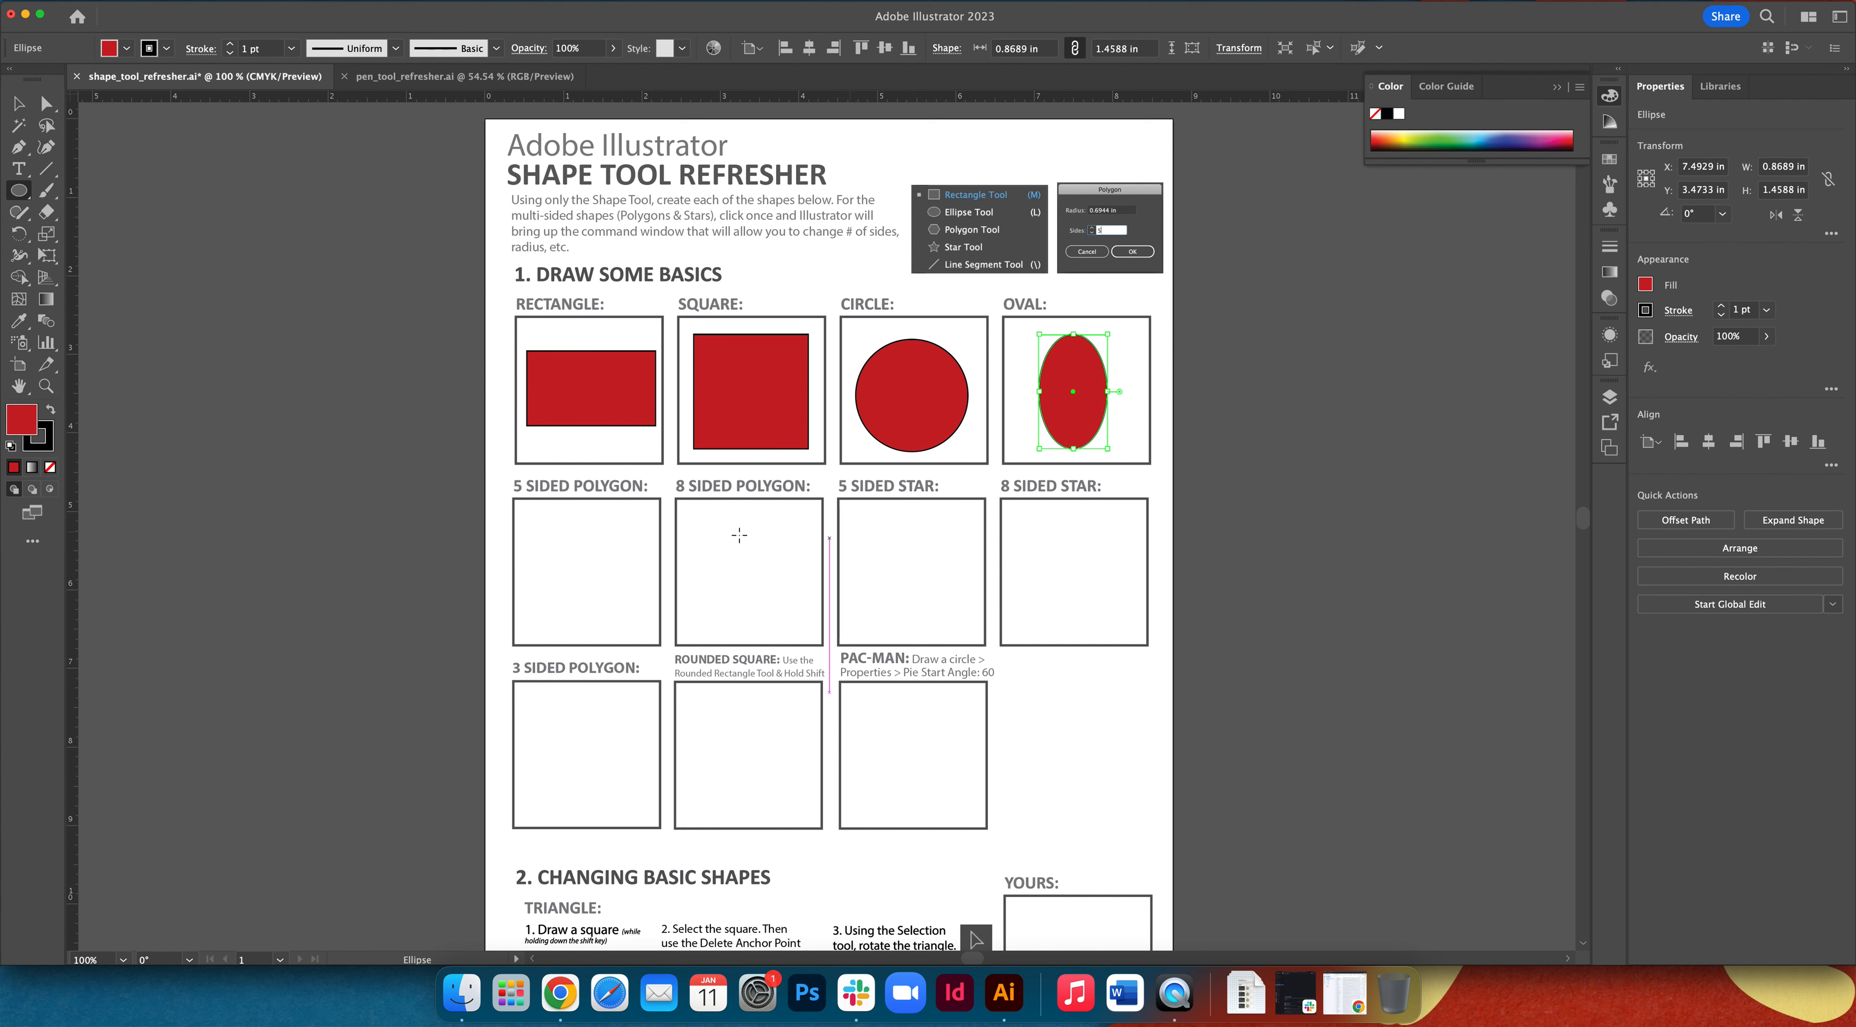
- Create a polygon with 5 sides in the 5 SIDED POLYGON box and enlarge it to about 1.53 × 1.46 in
{"action": "left_click", "coordinate": [18, 194]}
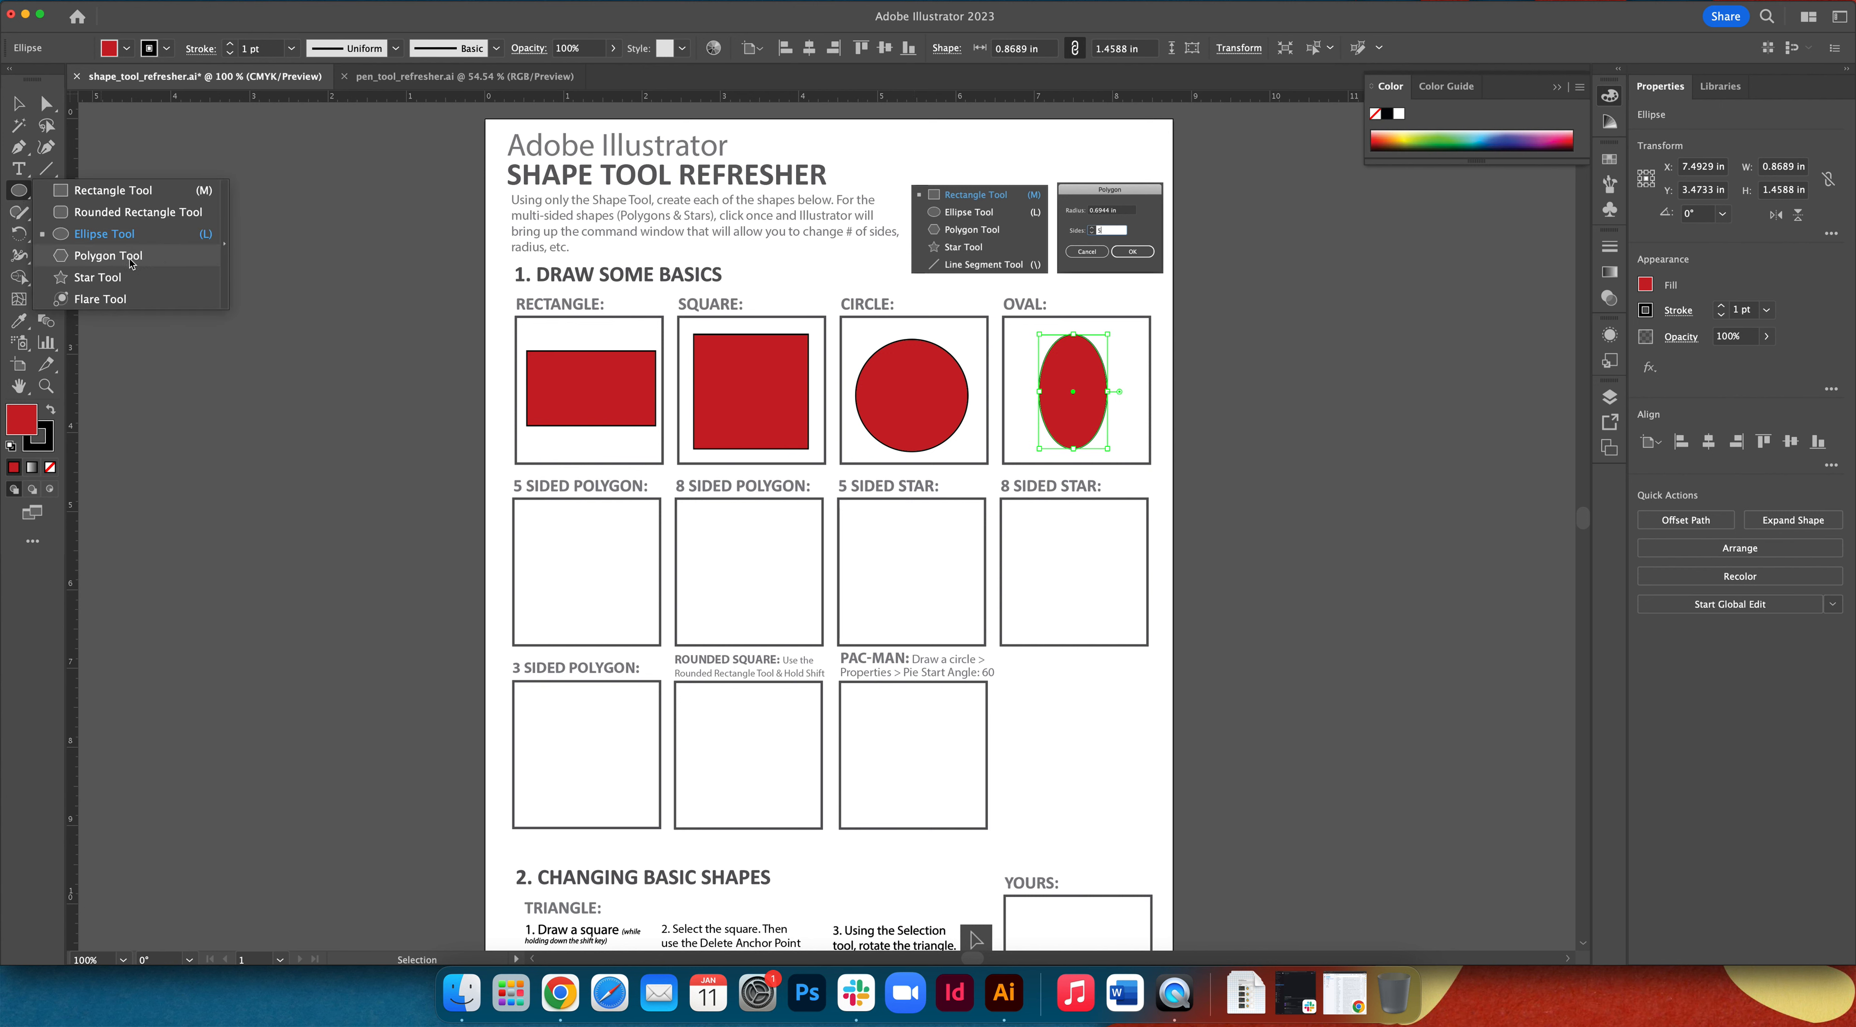
{"action": "left_click", "coordinate": [108, 255]}
{"action": "mouse_move", "coordinate": [561, 567]}
{"action": "left_mouse_down"}
{"action": "mouse_move", "coordinate": [593, 603]}
{"action": "mouse_move", "coordinate": [555, 608]}
{"action": "mouse_move", "coordinate": [605, 608]}
{"action": "mouse_move", "coordinate": [582, 591]}
{"action": "mouse_move", "coordinate": [613, 613]}
{"action": "mouse_move", "coordinate": [569, 574]}
{"action": "left_mouse_up"}
{"action": "key", "text": "super+z"}
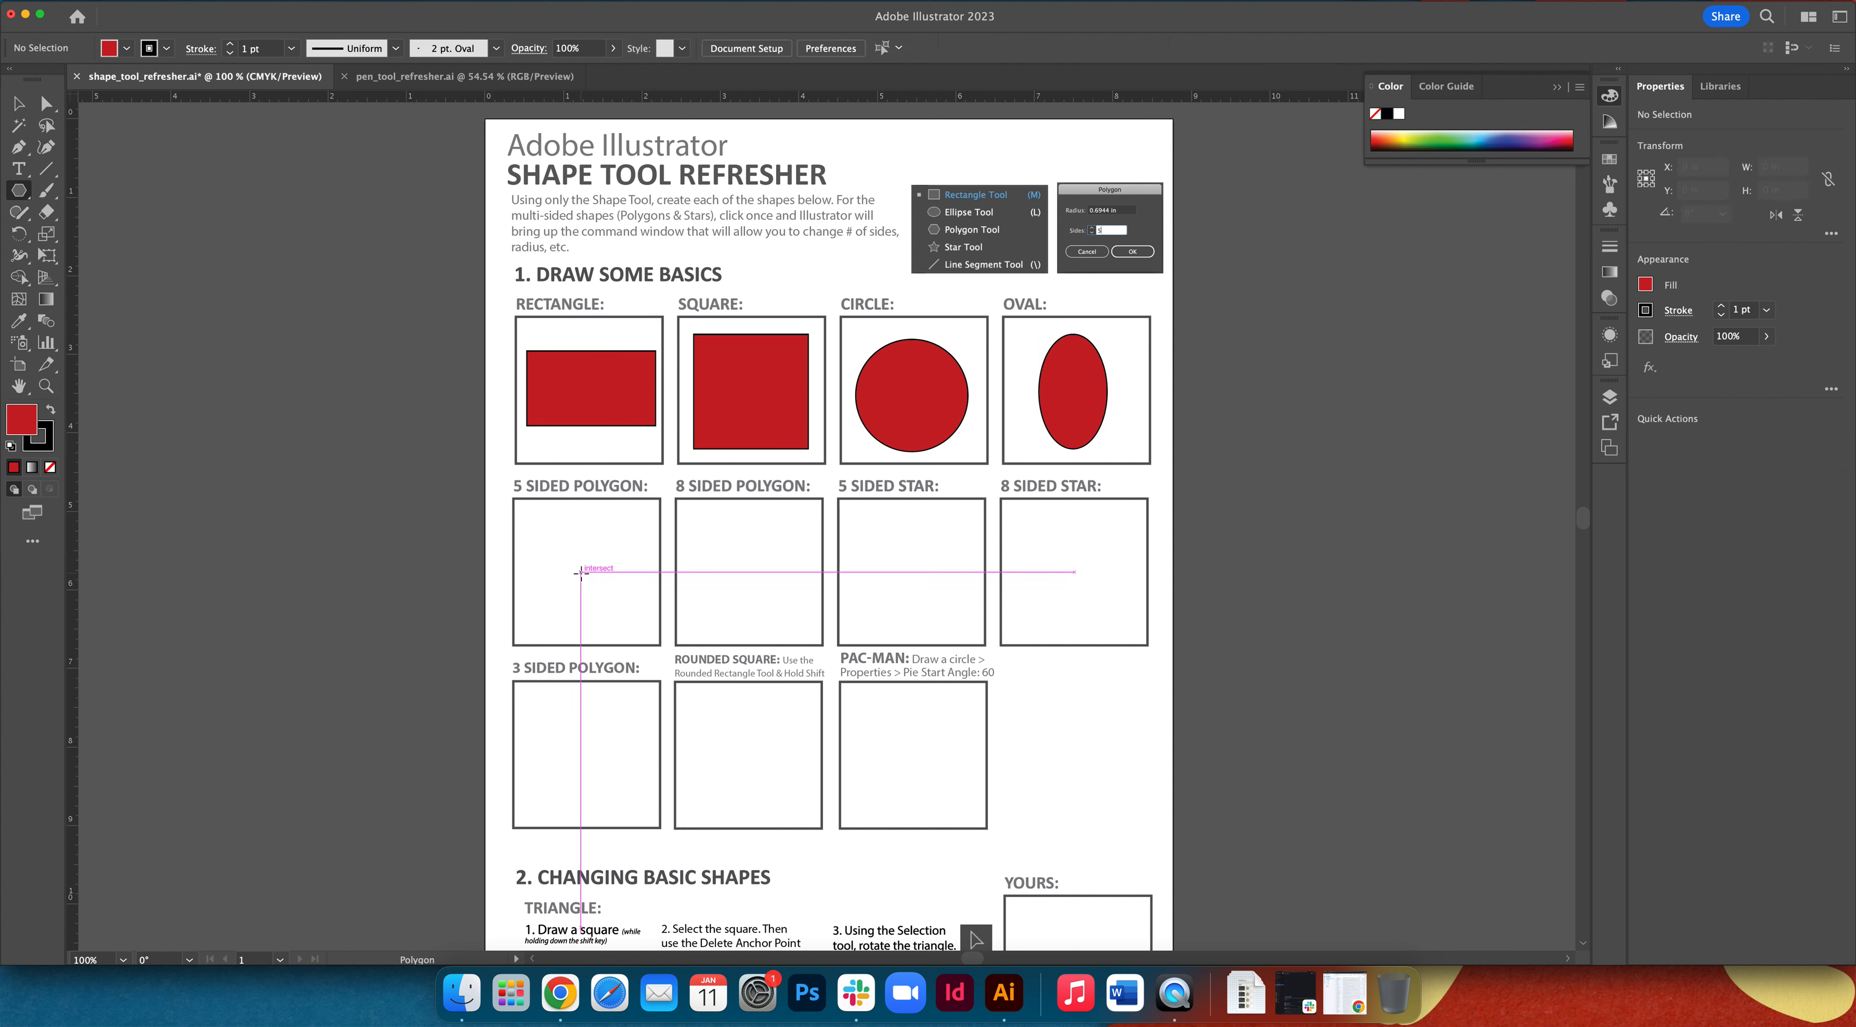
{"action": "left_click", "coordinate": [580, 572]}
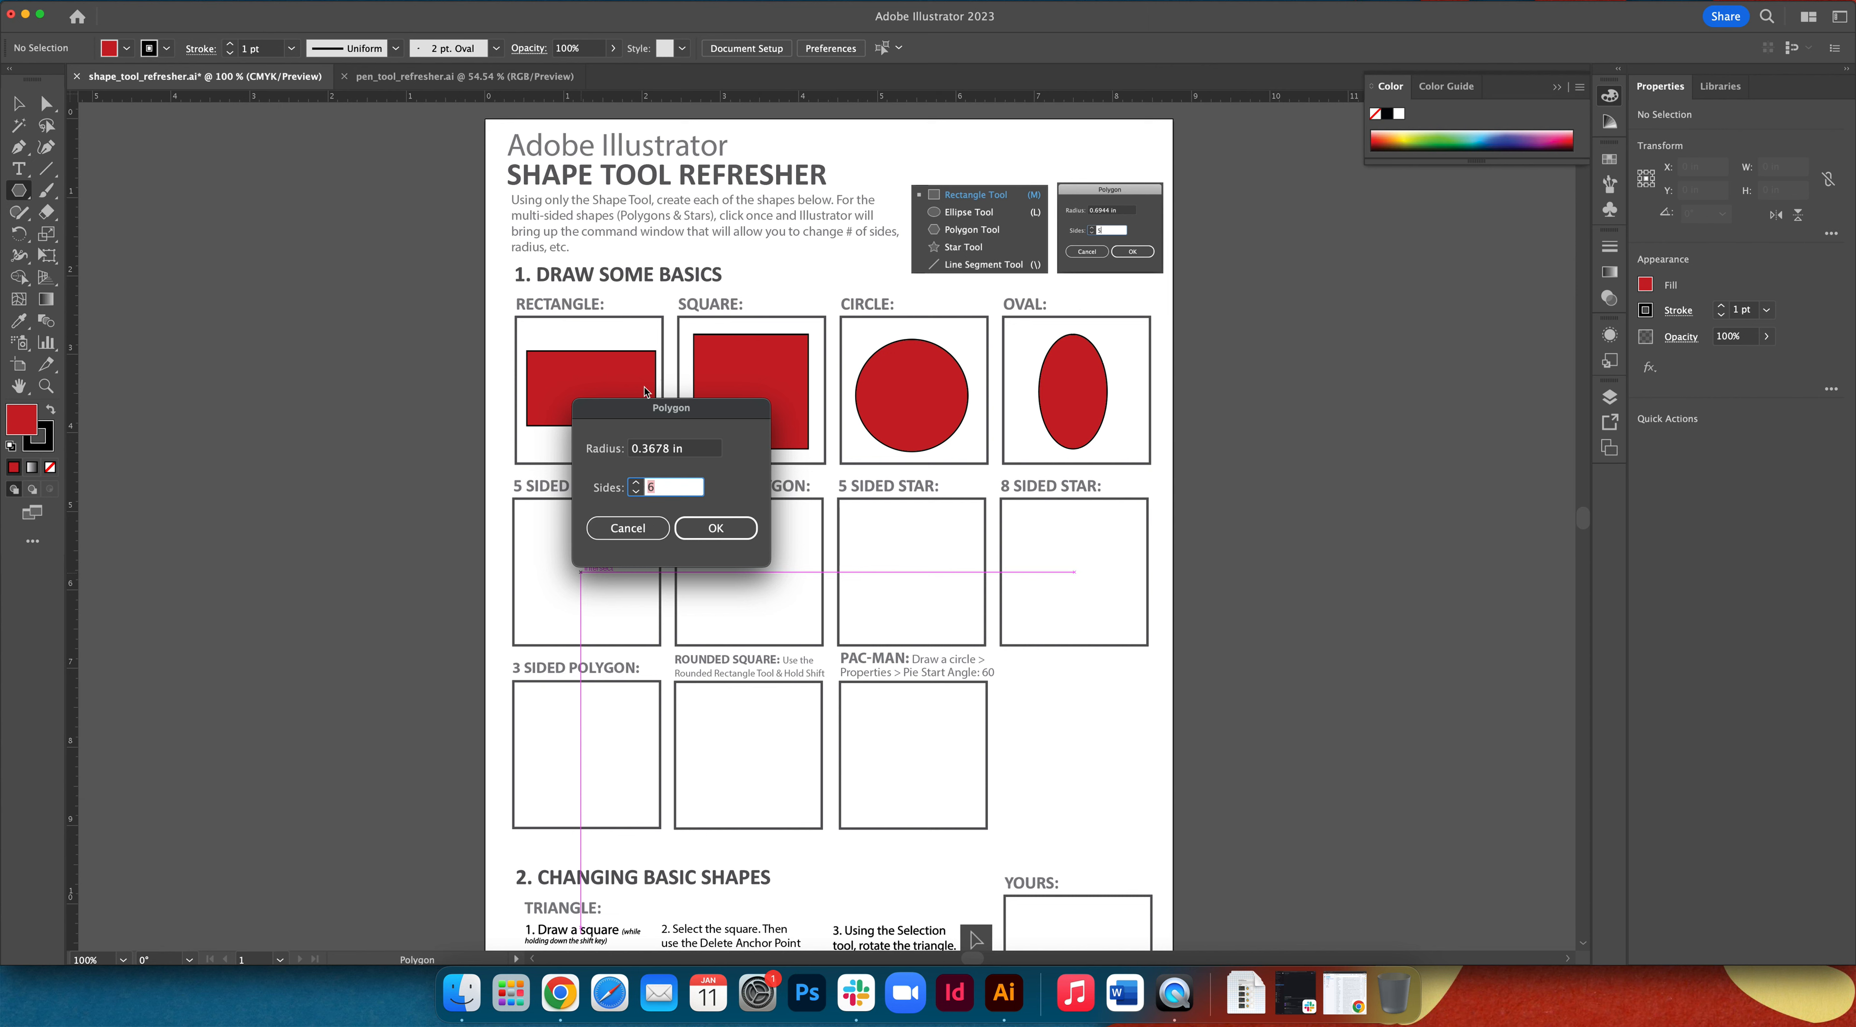
{"action": "left_click_drag", "start_coordinate": [623, 413], "coordinate": [782, 473]}
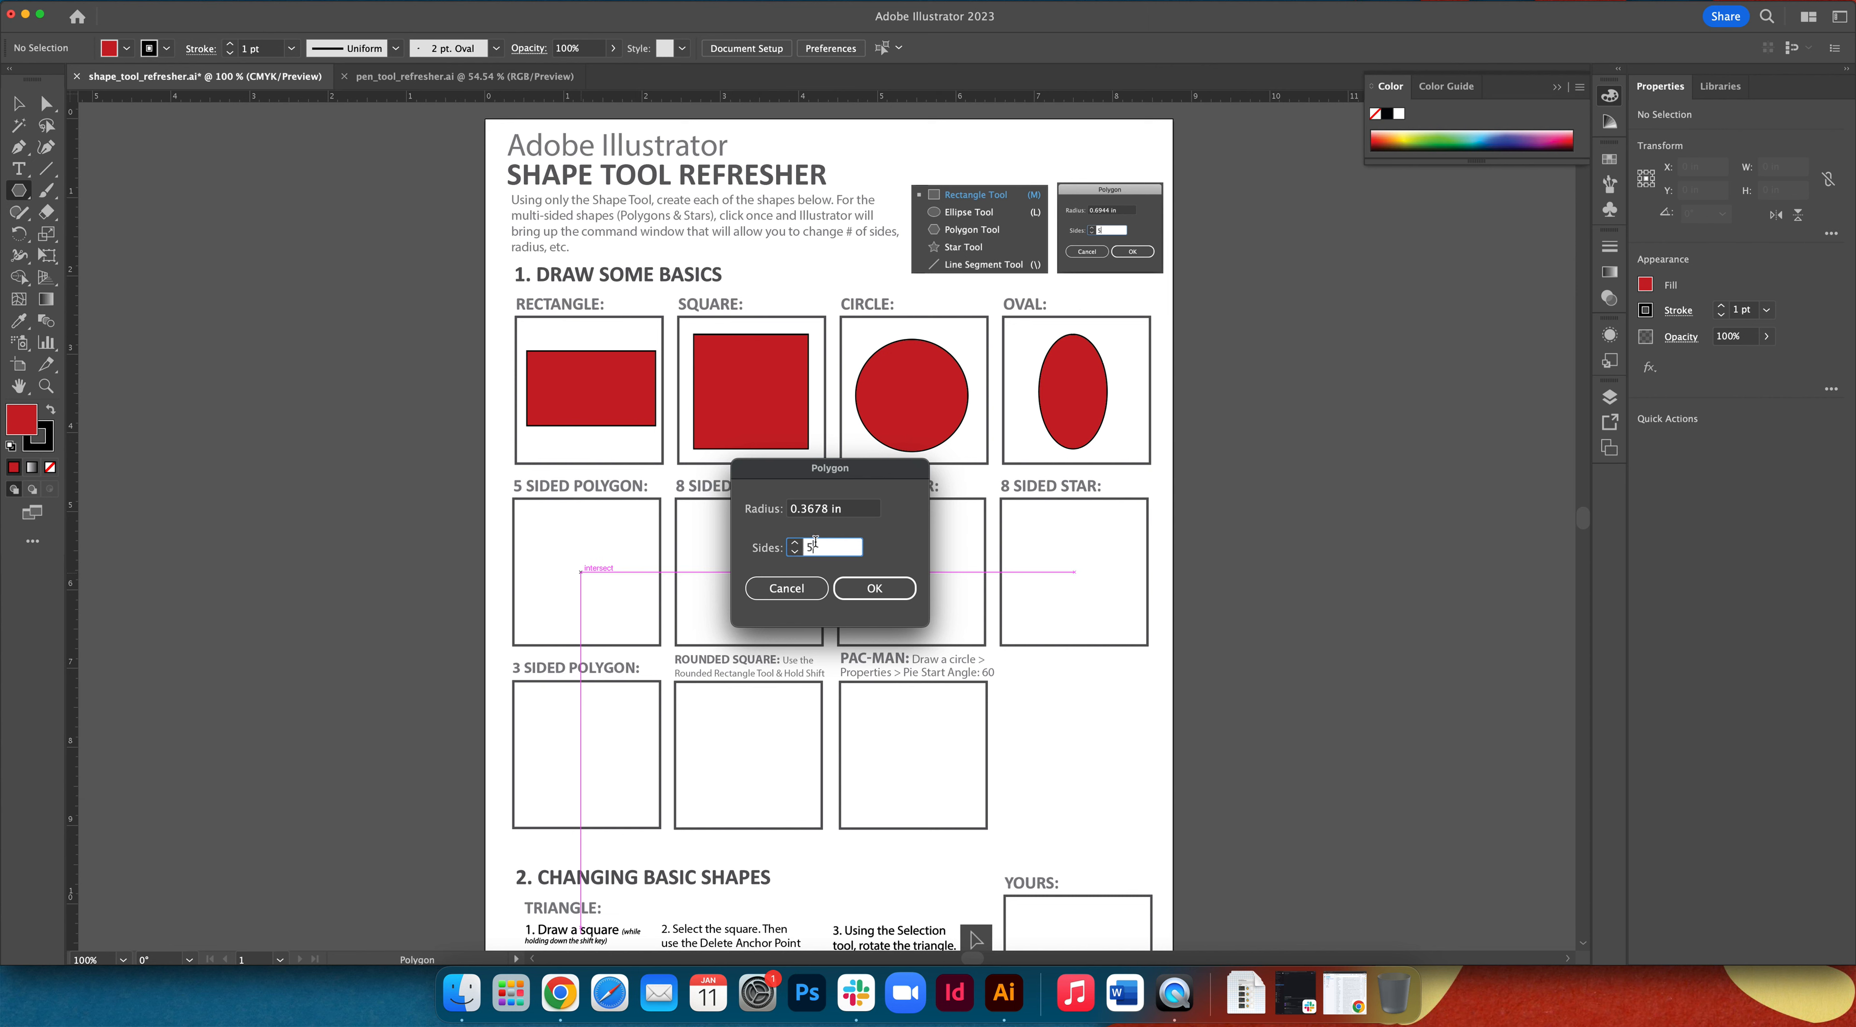
{"action": "left_click", "coordinate": [890, 592]}
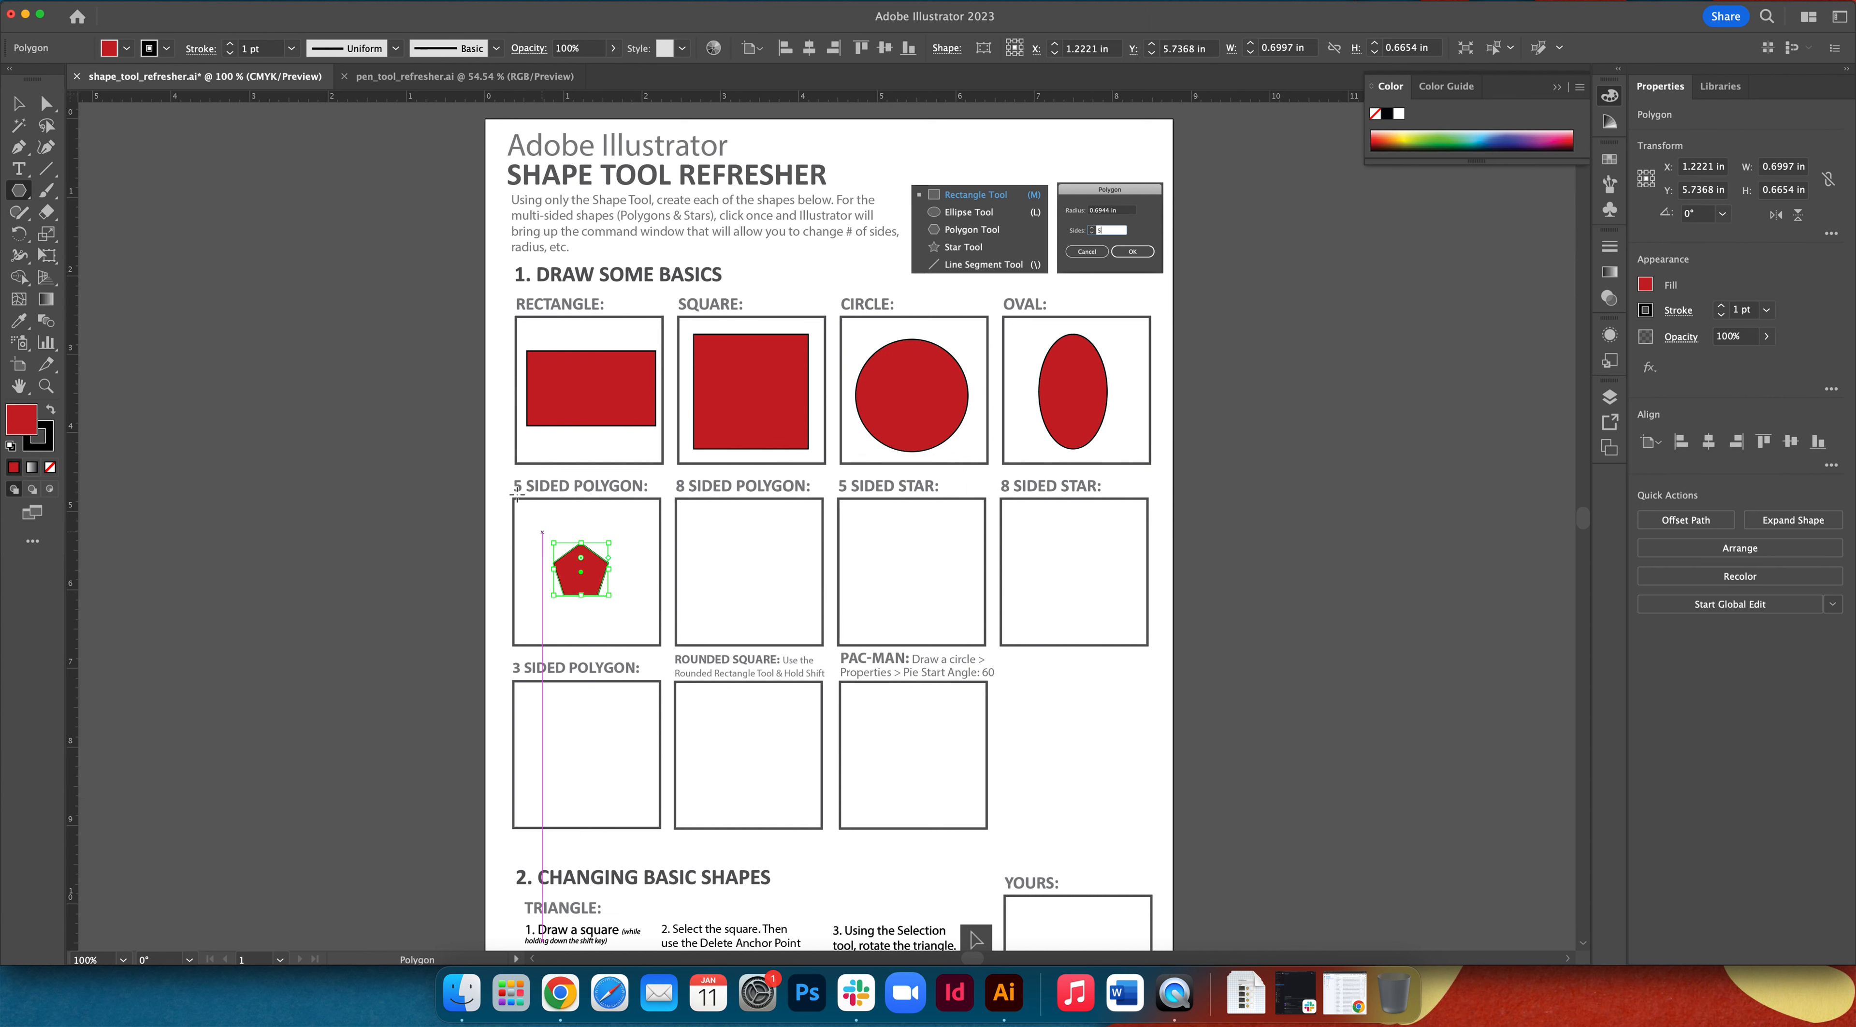
{"action": "key", "text": "v"}
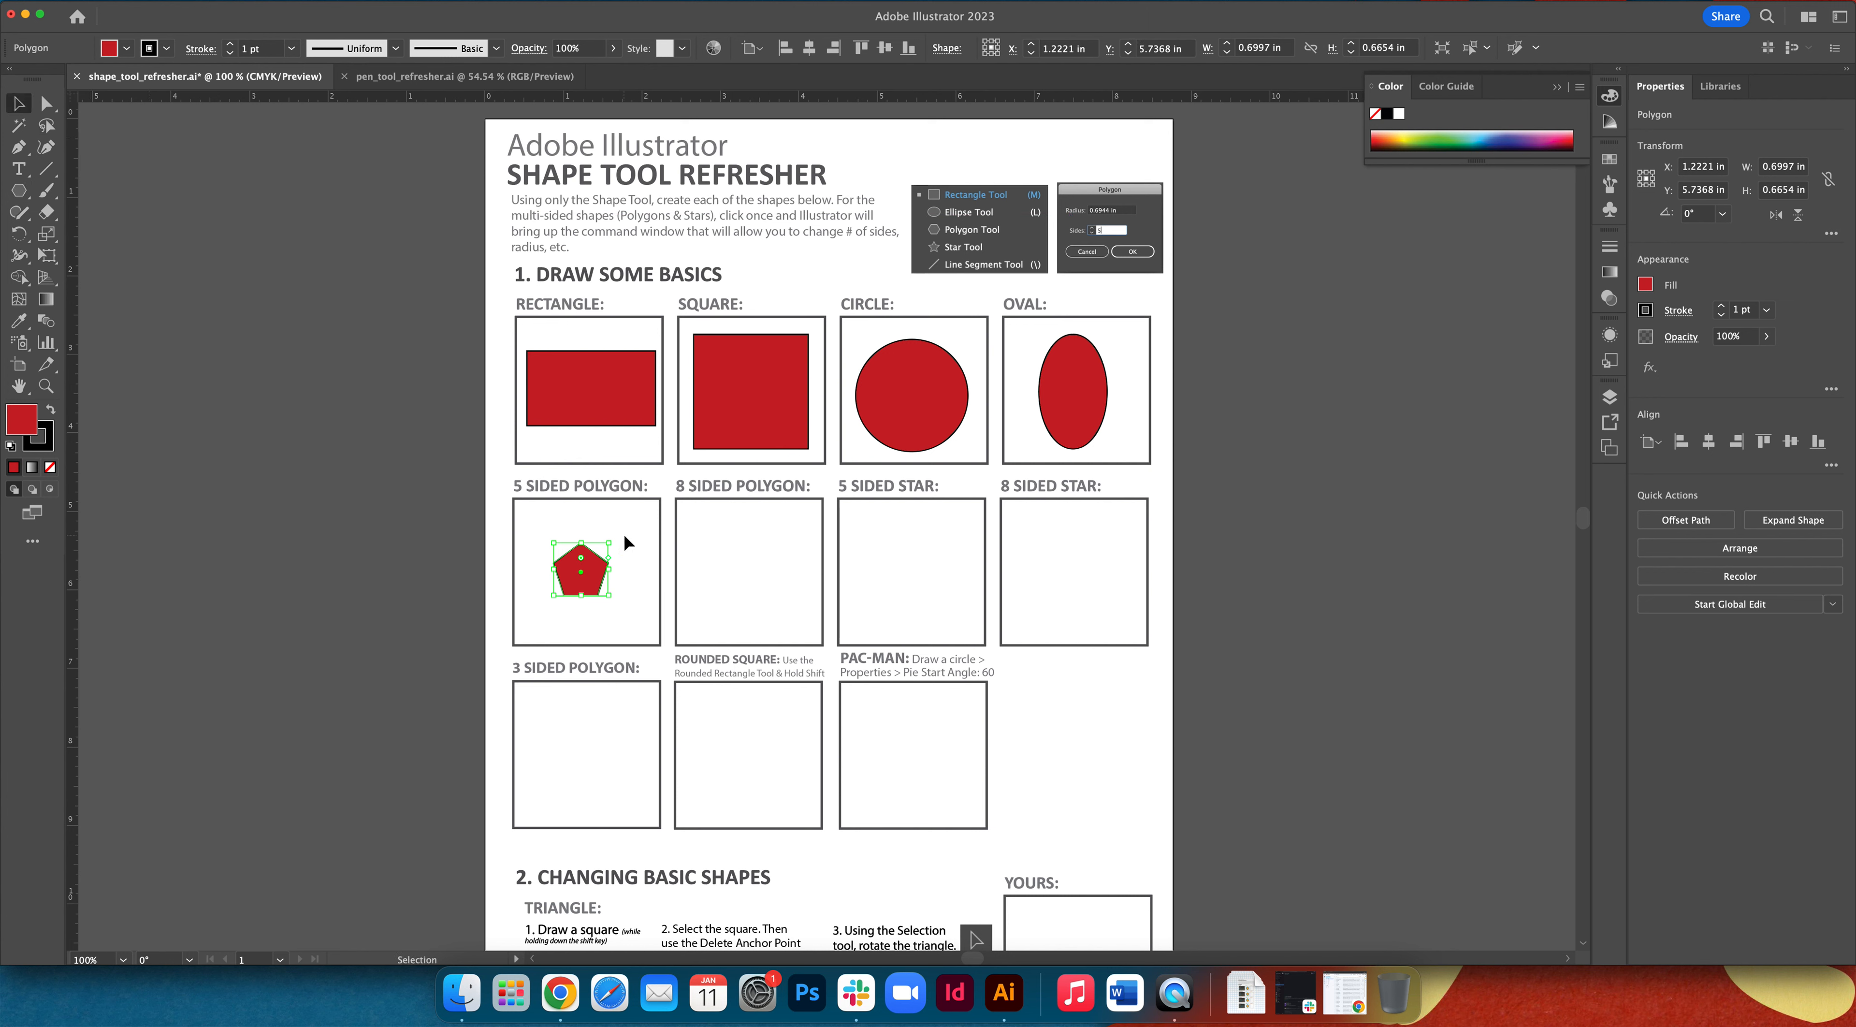
{"action": "left_click_drag", "start_coordinate": [610, 542], "coordinate": [609, 581]}
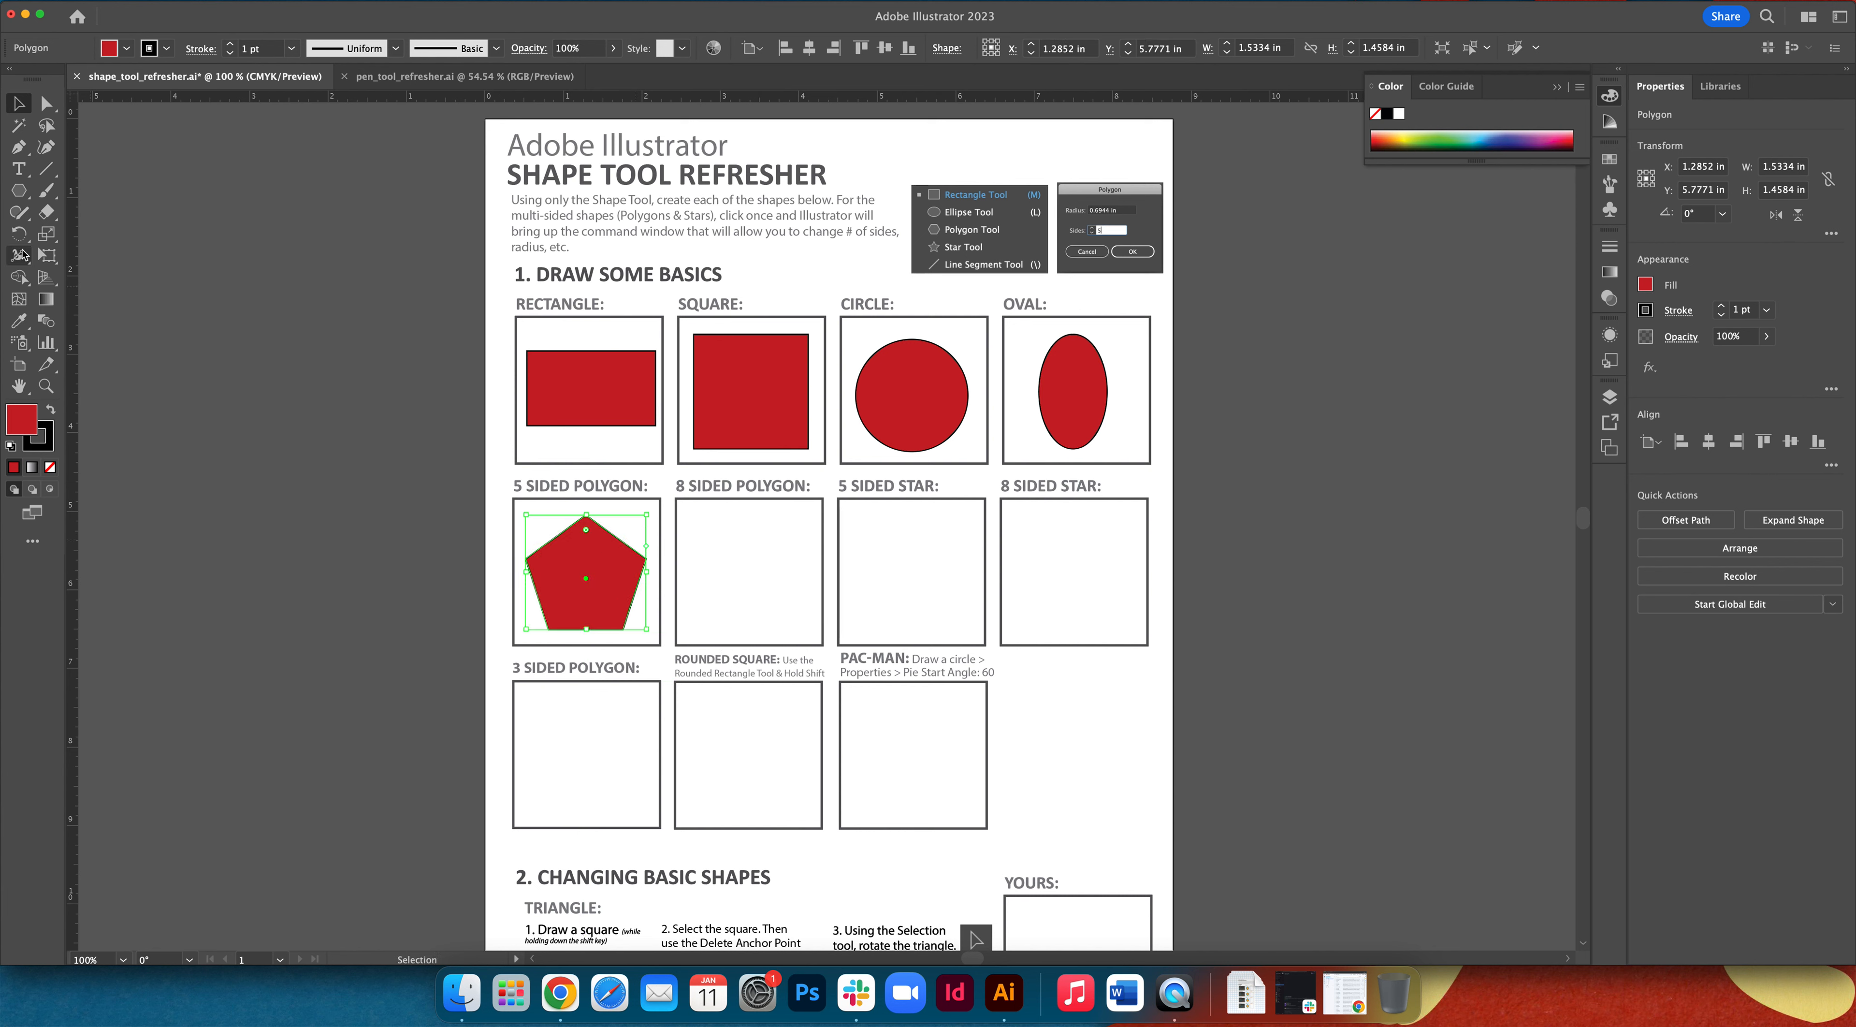
- Create a polygon with 8 sides, enlarge it to about 1.53 in wide and center it in the 8 SIDED POLYGON box
{"action": "left_click", "coordinate": [17, 194]}
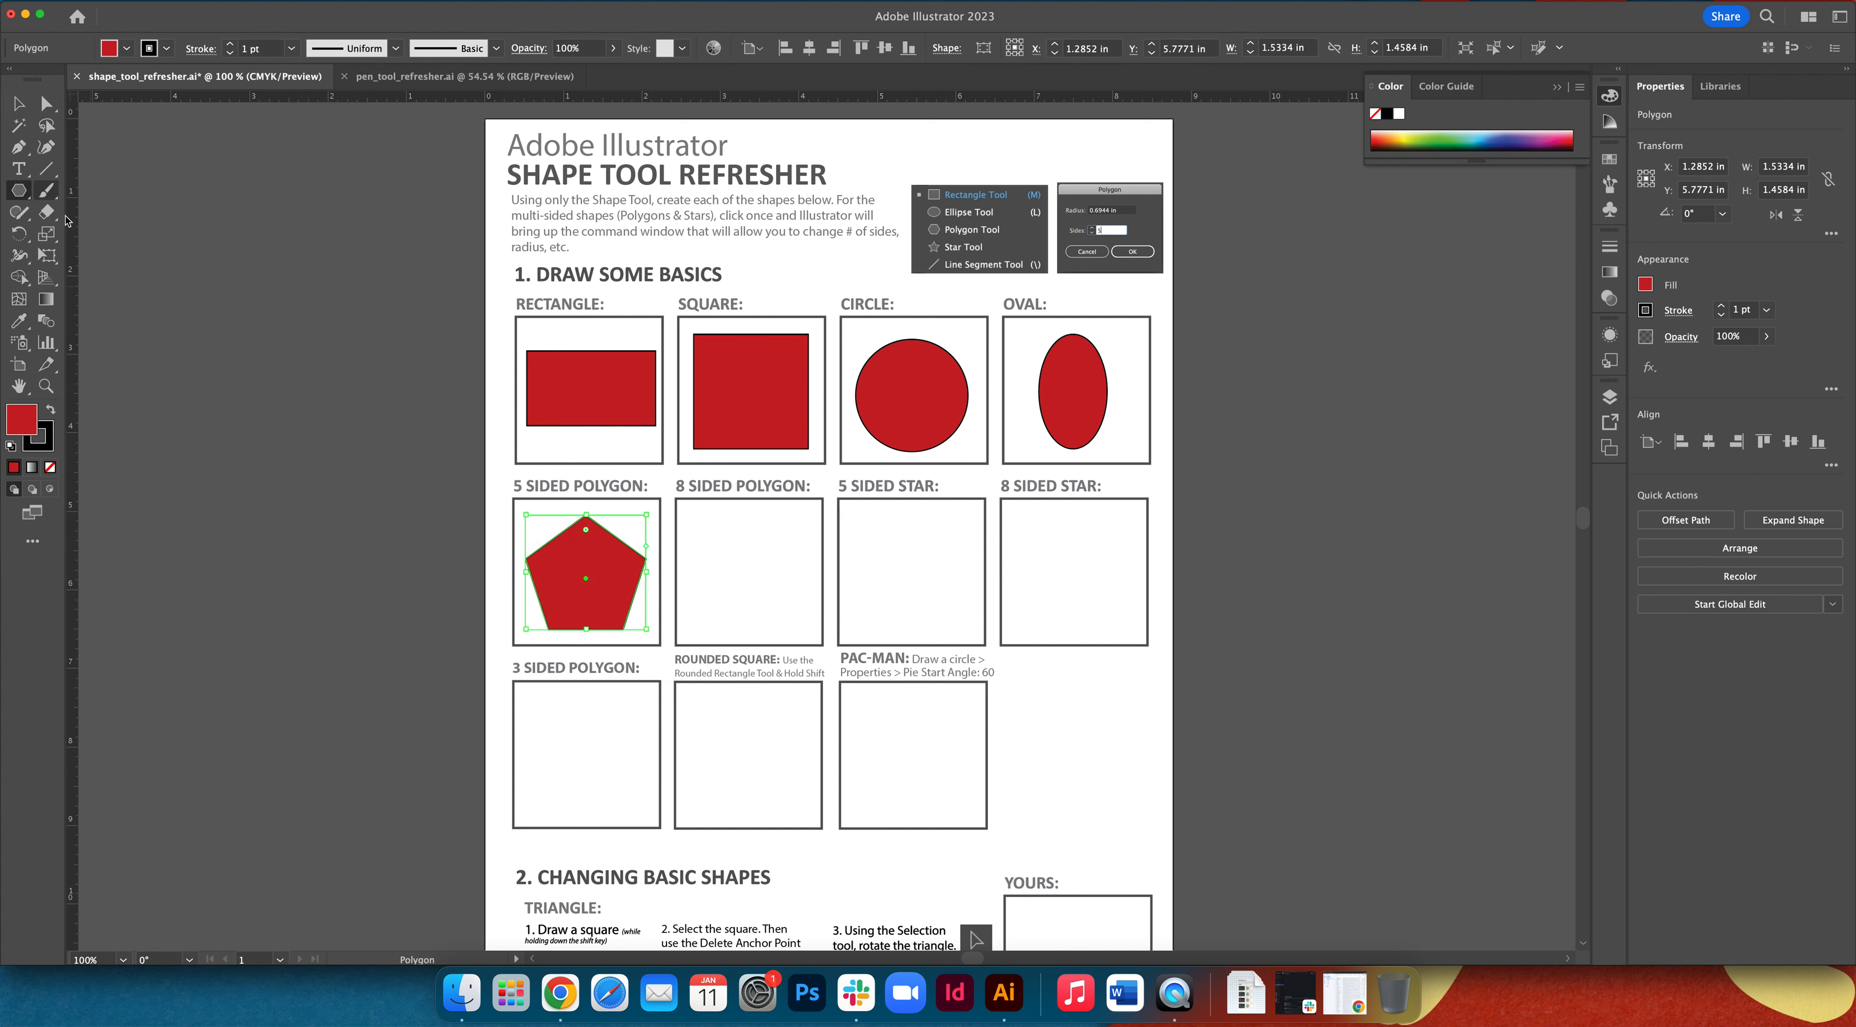
{"action": "left_click", "coordinate": [754, 567]}
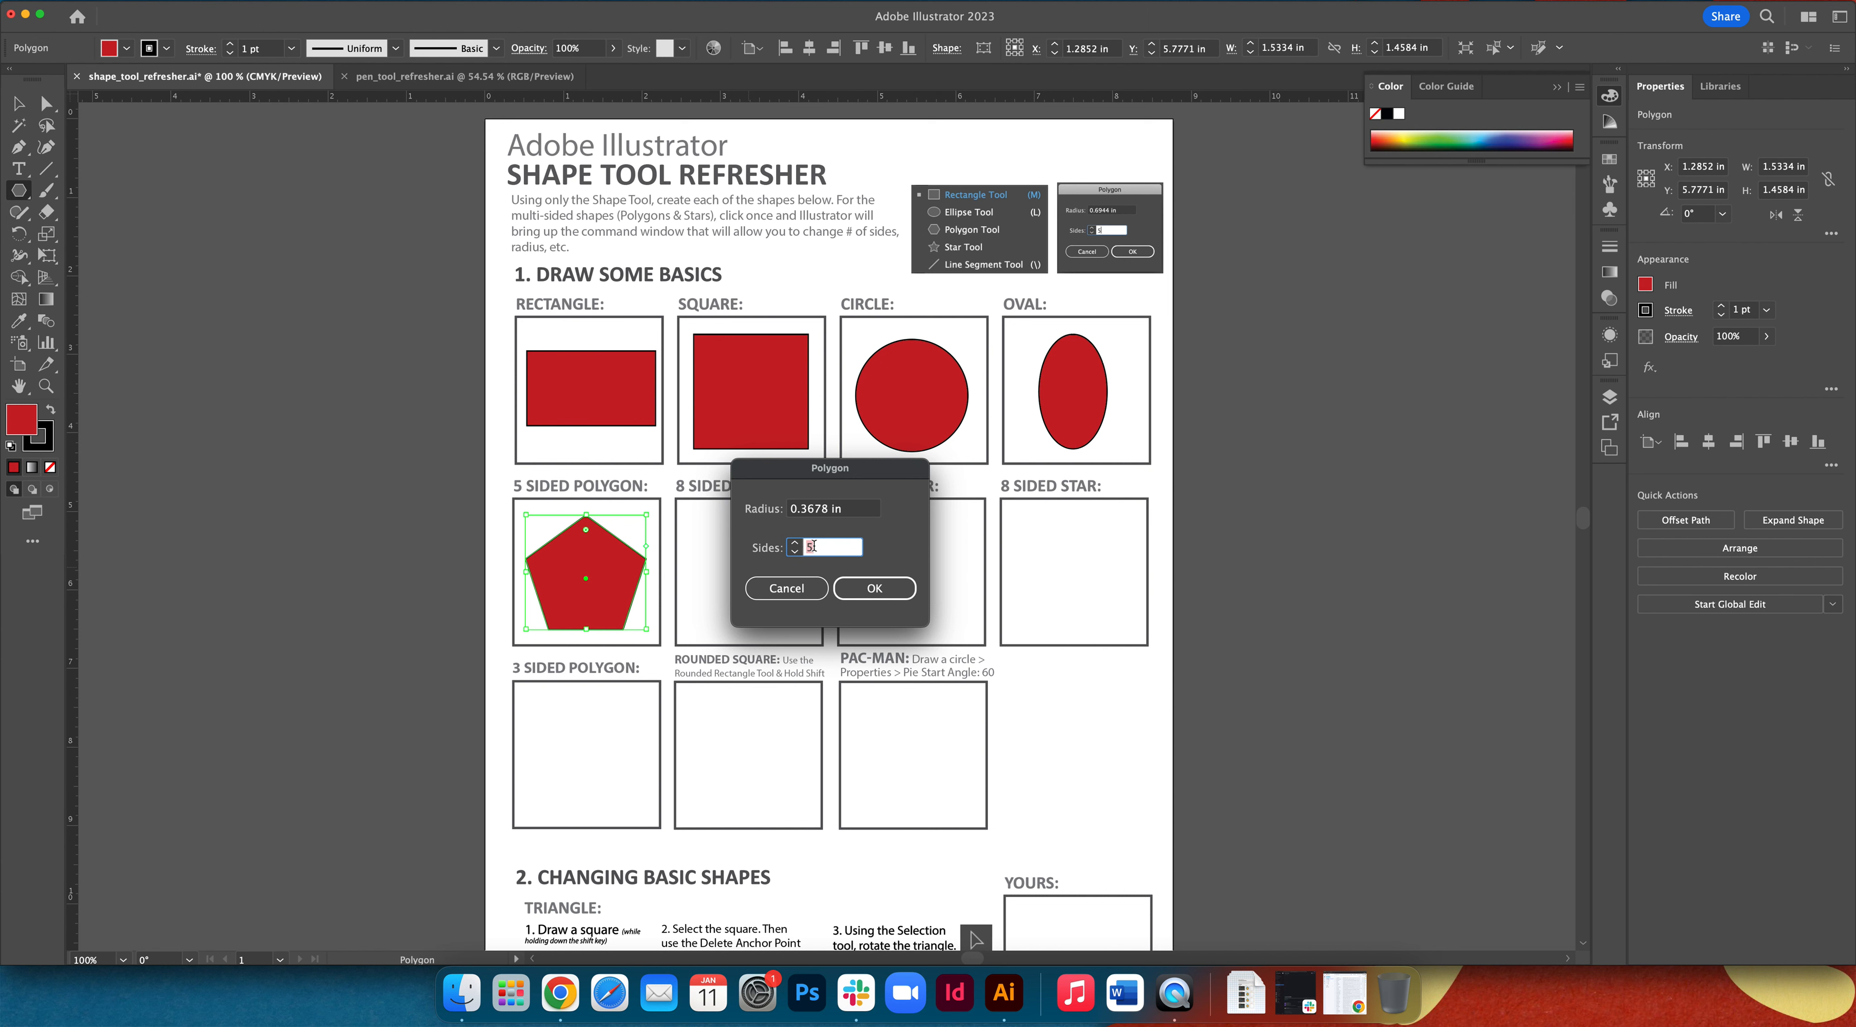
{"action": "type", "text": "8"}
{"action": "left_click", "coordinate": [868, 593]}
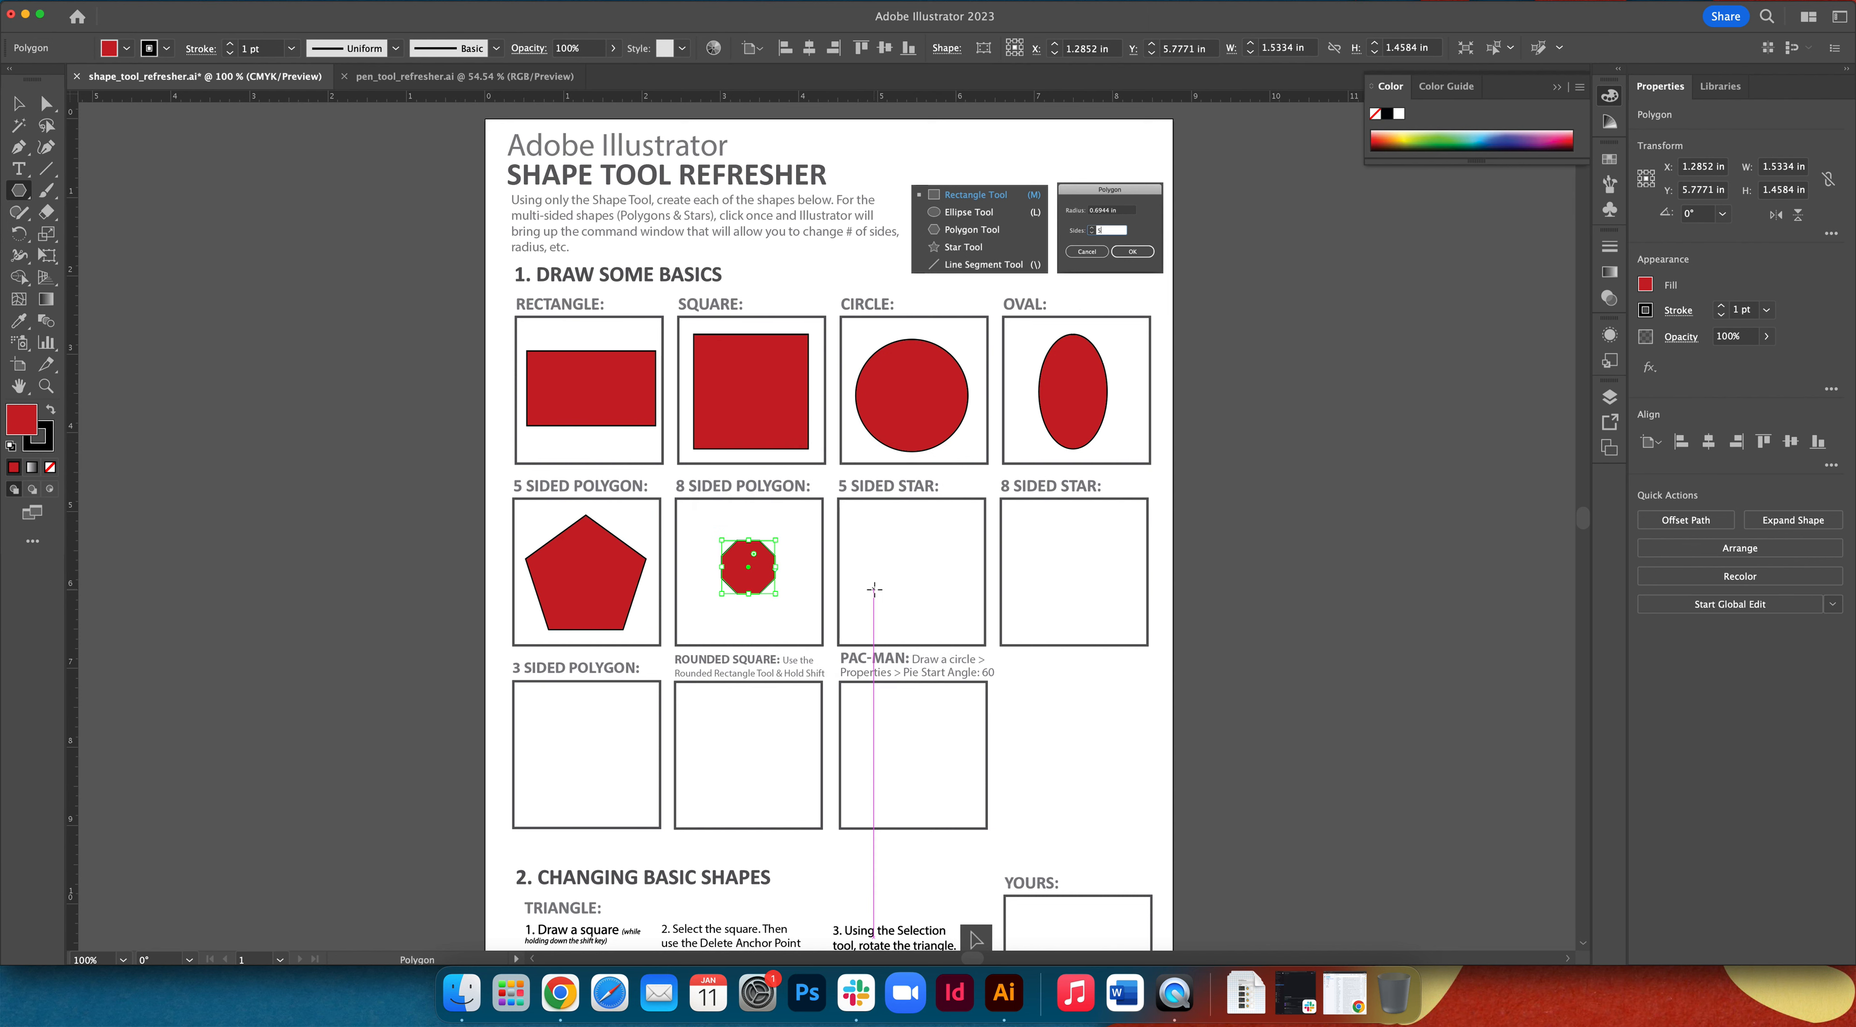
{"action": "key", "text": "v"}
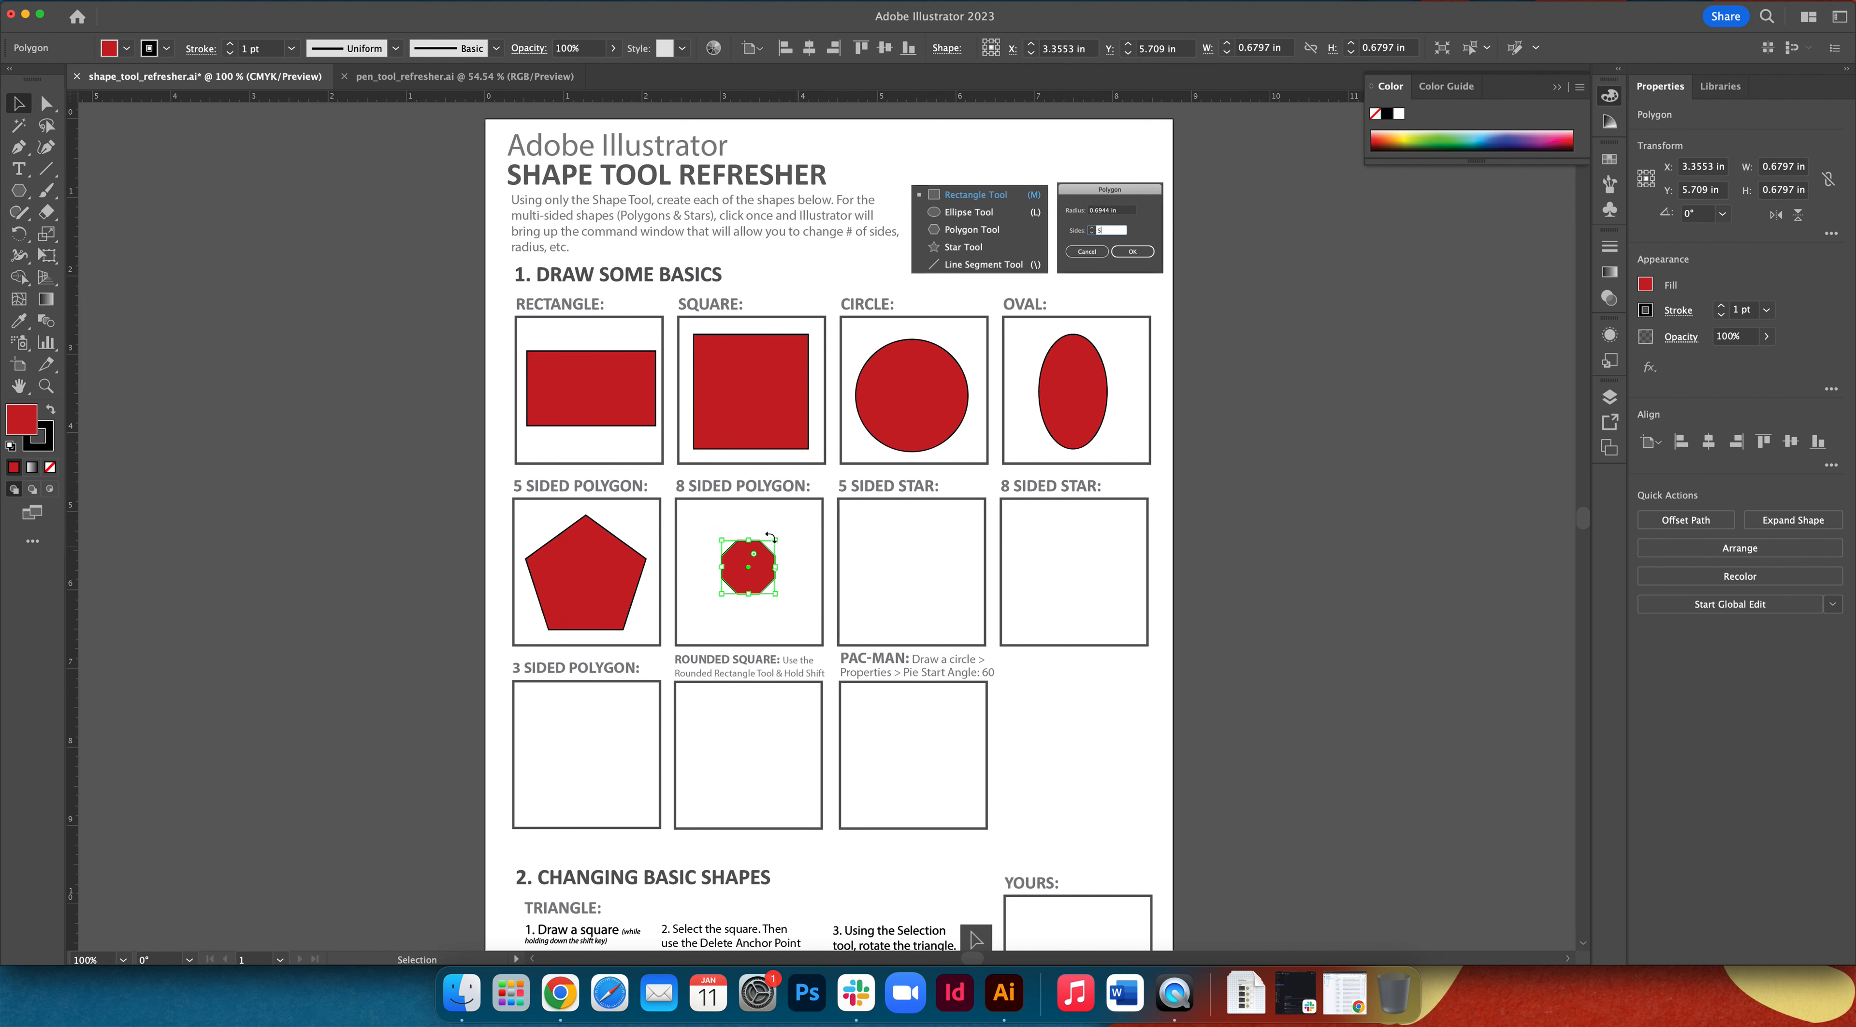
{"action": "left_click_drag", "start_coordinate": [774, 537], "coordinate": [763, 599]}
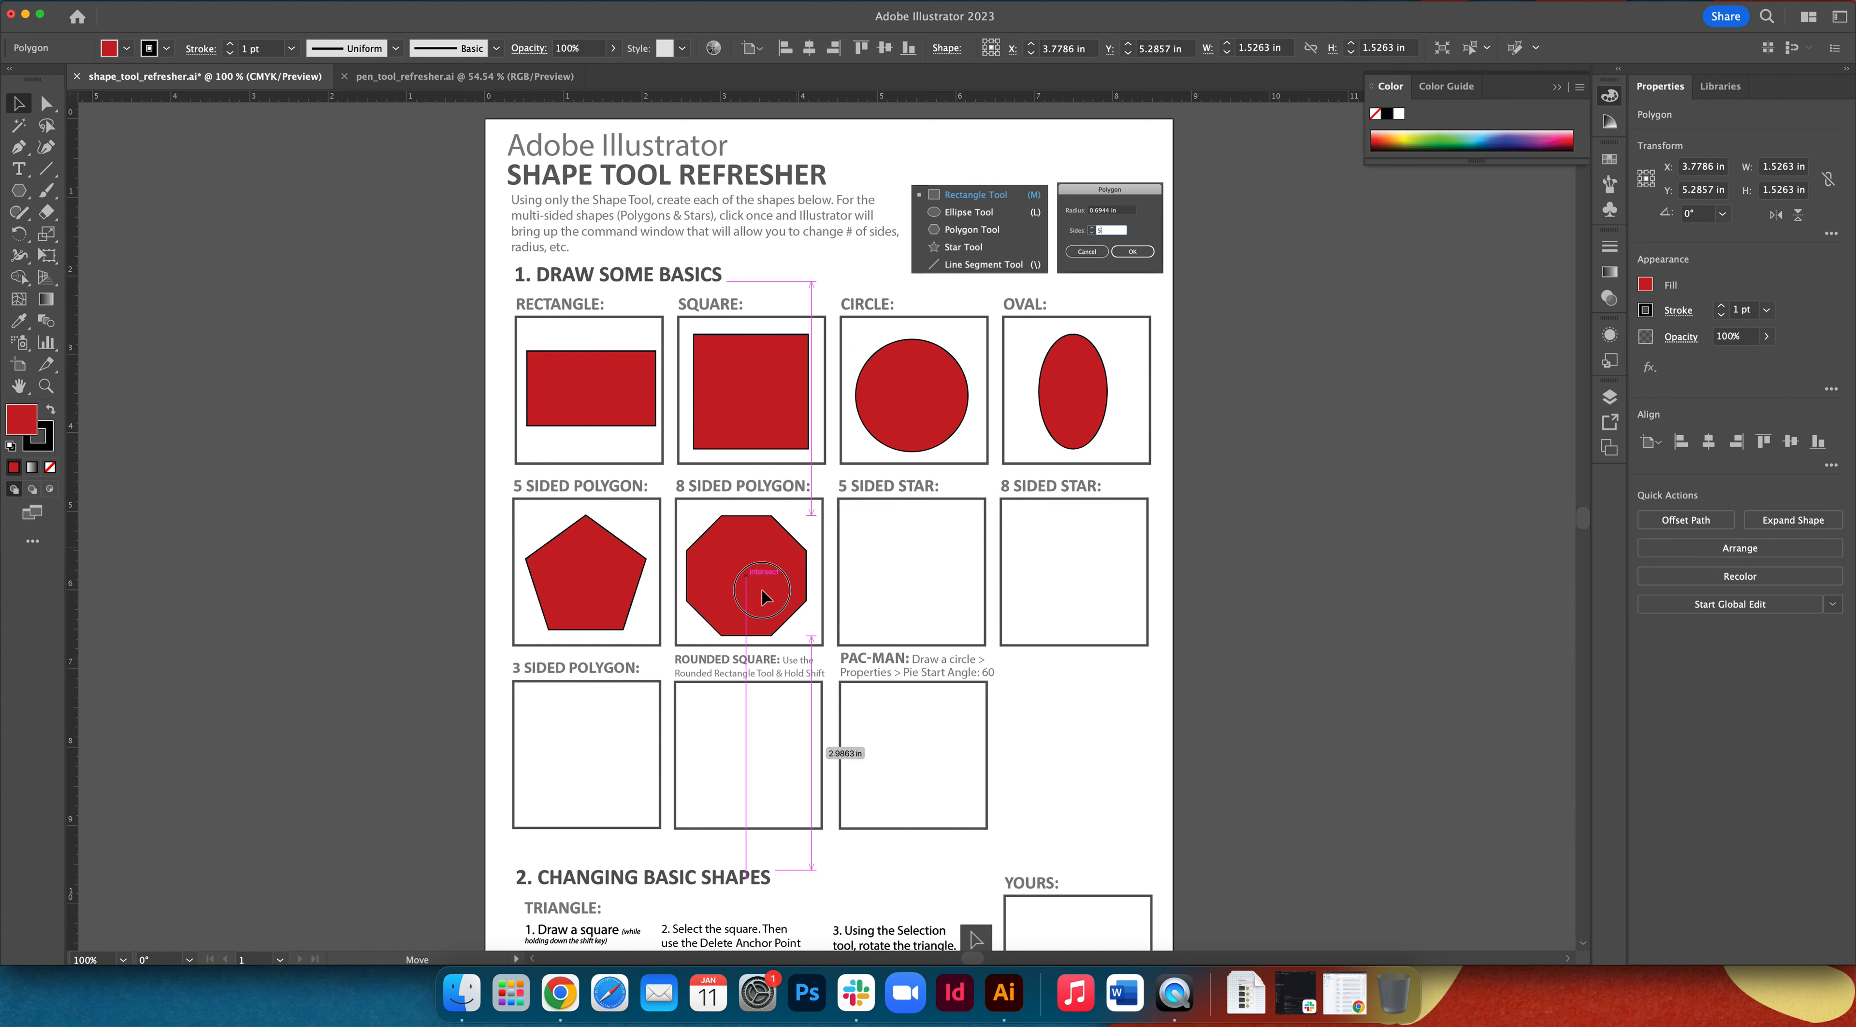
{"action": "left_click", "coordinate": [885, 573]}
- Create a star with 5 points in the 5 SIDED STAR box and enlarge it to about 1.61 × 1.53 in
{"action": "left_click_drag", "start_coordinate": [19, 200], "coordinate": [72, 279]}
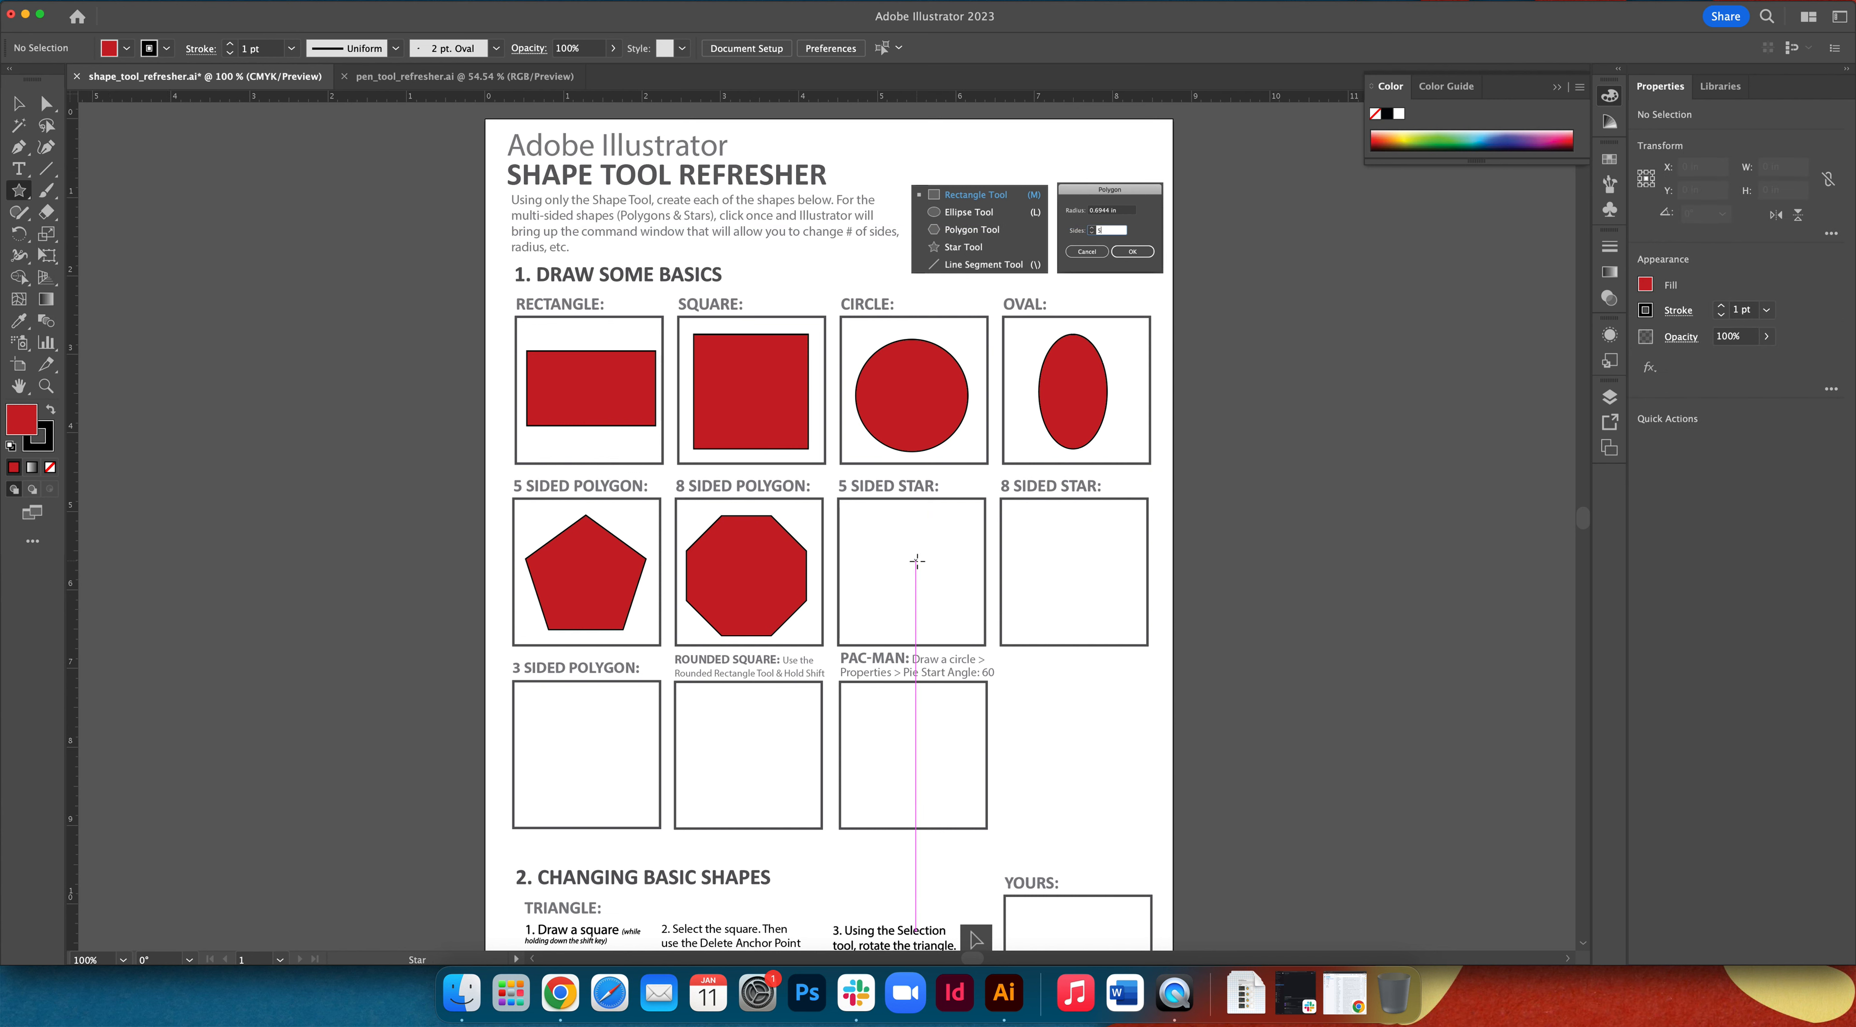
{"action": "left_click", "coordinate": [910, 565]}
{"action": "left_click_drag", "start_coordinate": [726, 441], "coordinate": [1021, 430]}
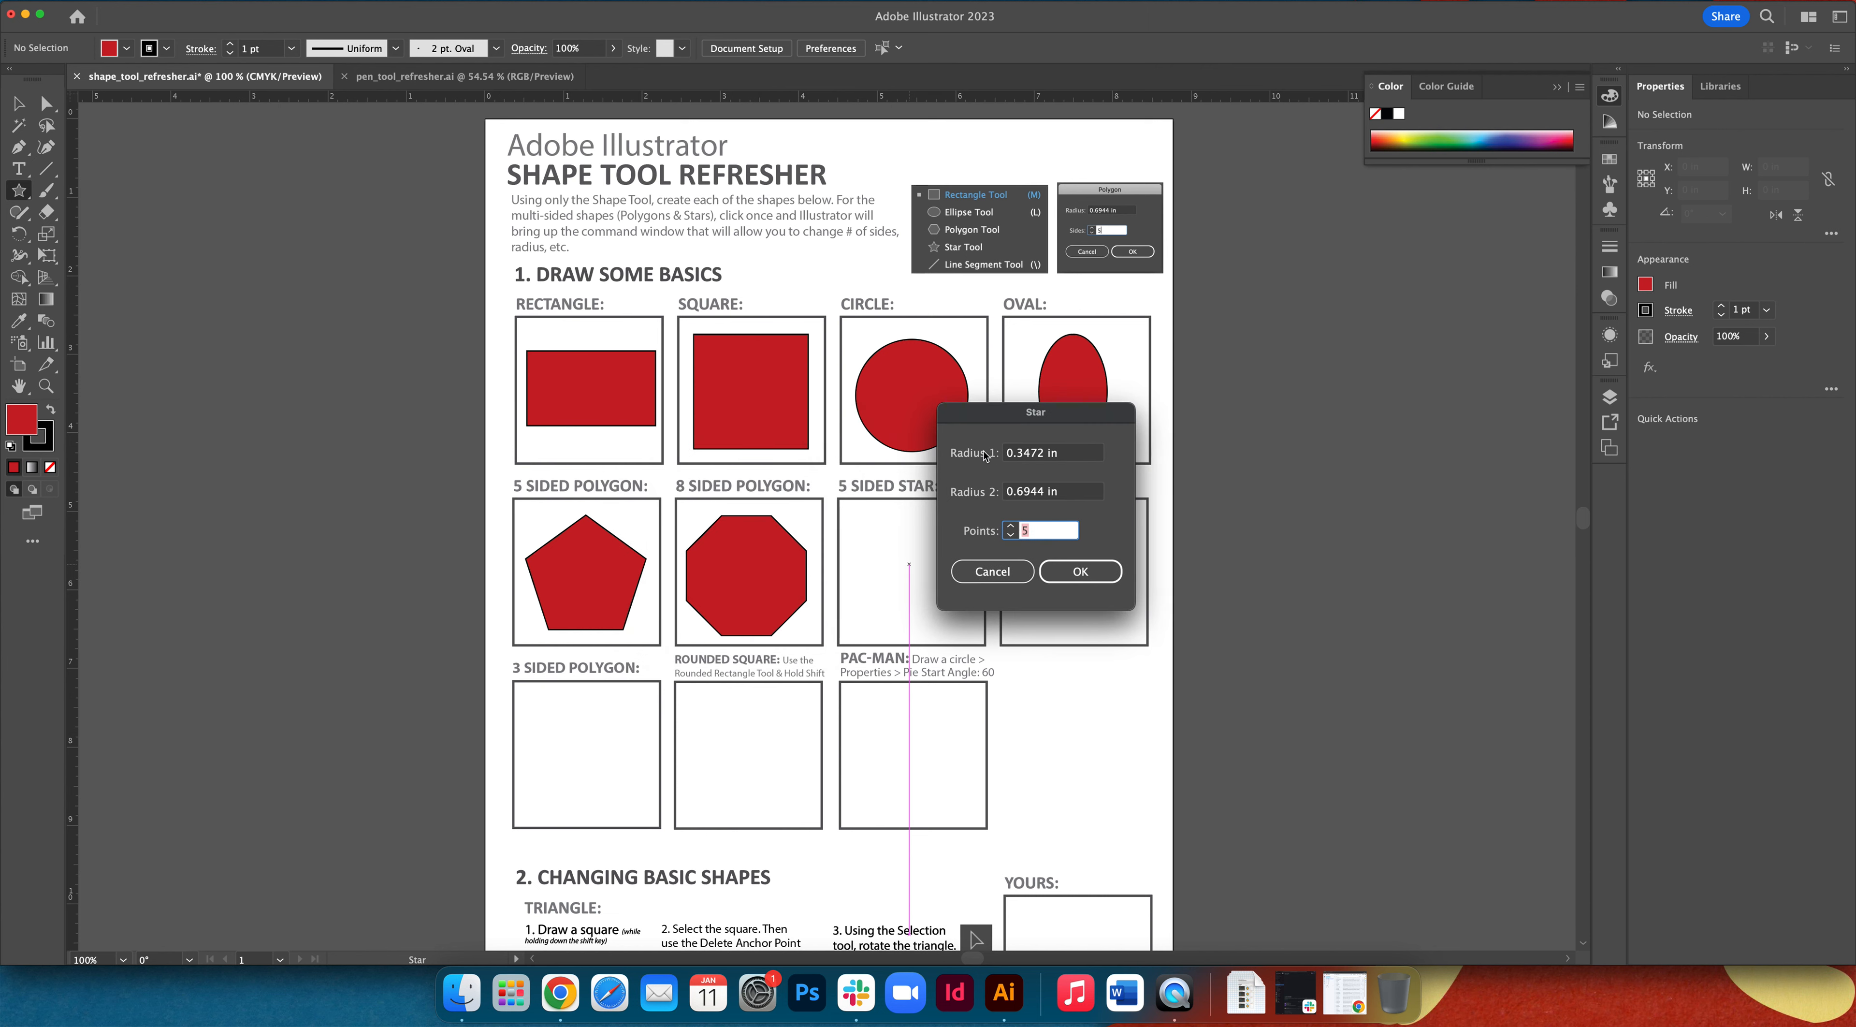
{"action": "left_click_drag", "start_coordinate": [984, 416], "coordinate": [1154, 431]}
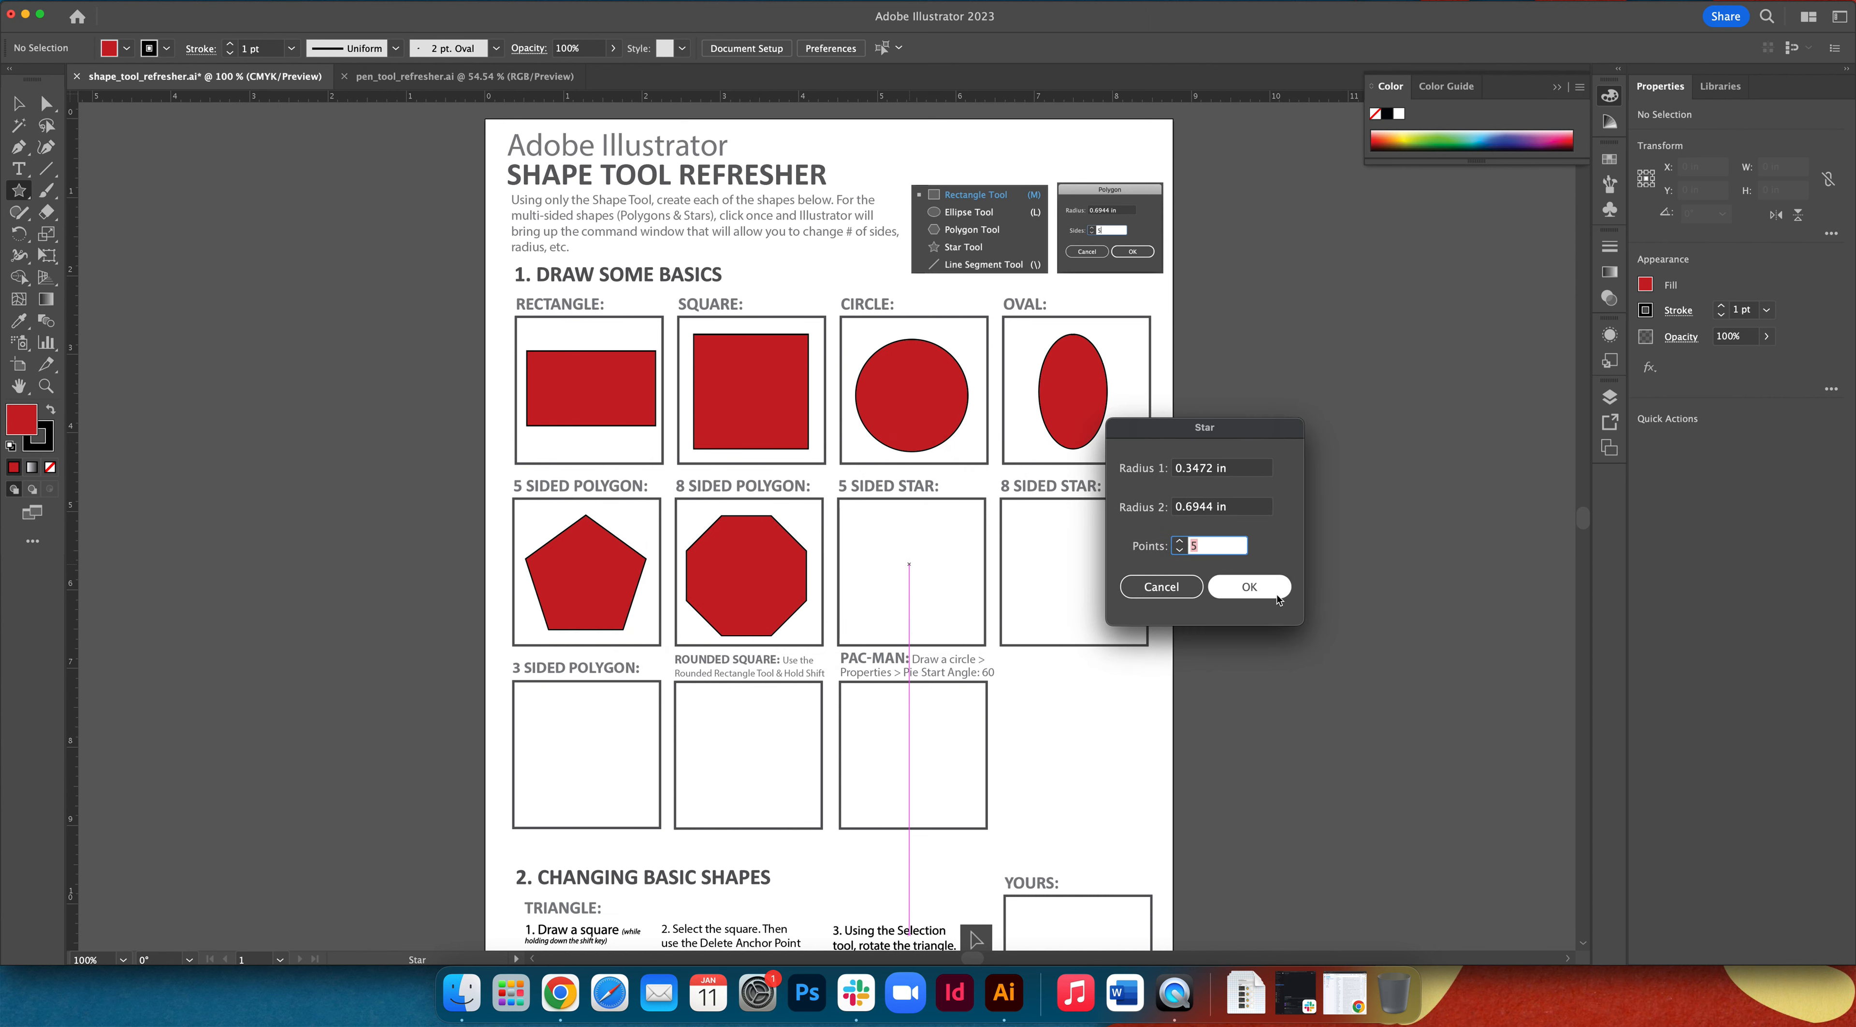
{"action": "left_click", "coordinate": [1250, 586]}
{"action": "left_click", "coordinate": [16, 106]}
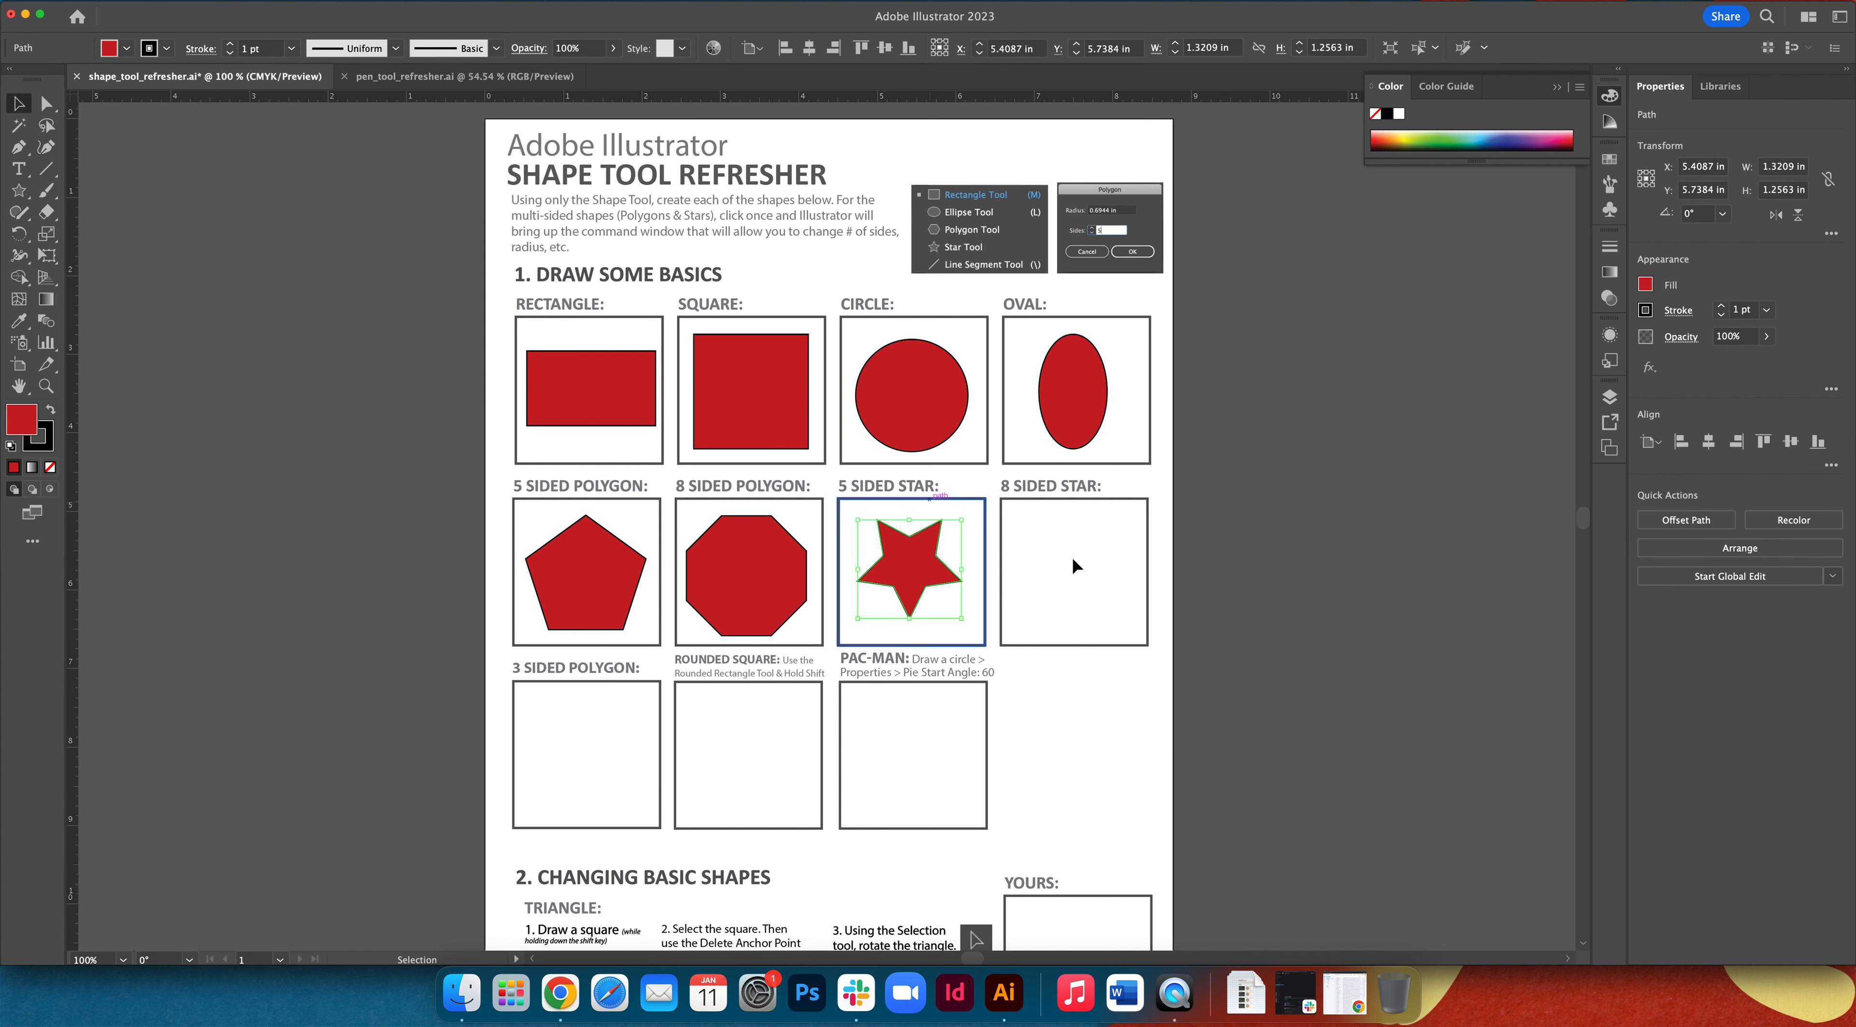
{"action": "left_click_drag", "start_coordinate": [965, 619], "coordinate": [930, 592]}
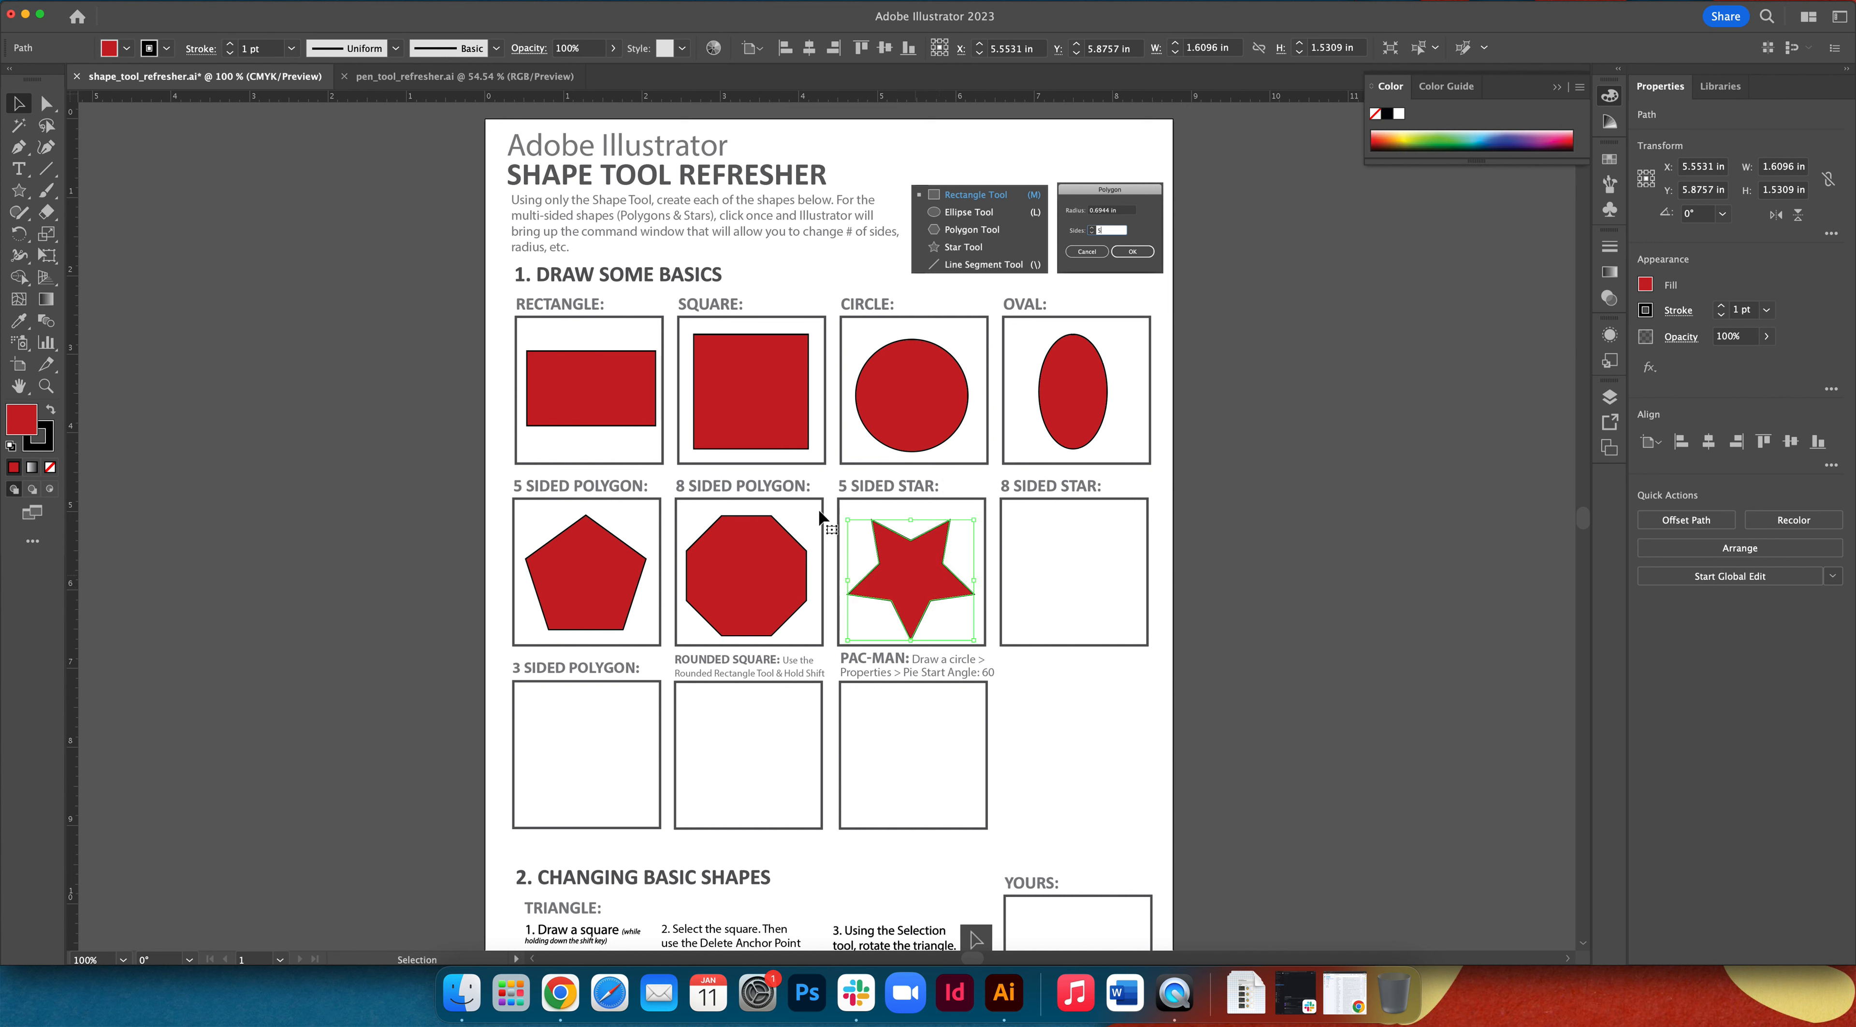
- Create a star with 8 points and enlarge it to about 1.81 in wide to fill the 8 SIDED STAR box
{"action": "left_click", "coordinate": [19, 191]}
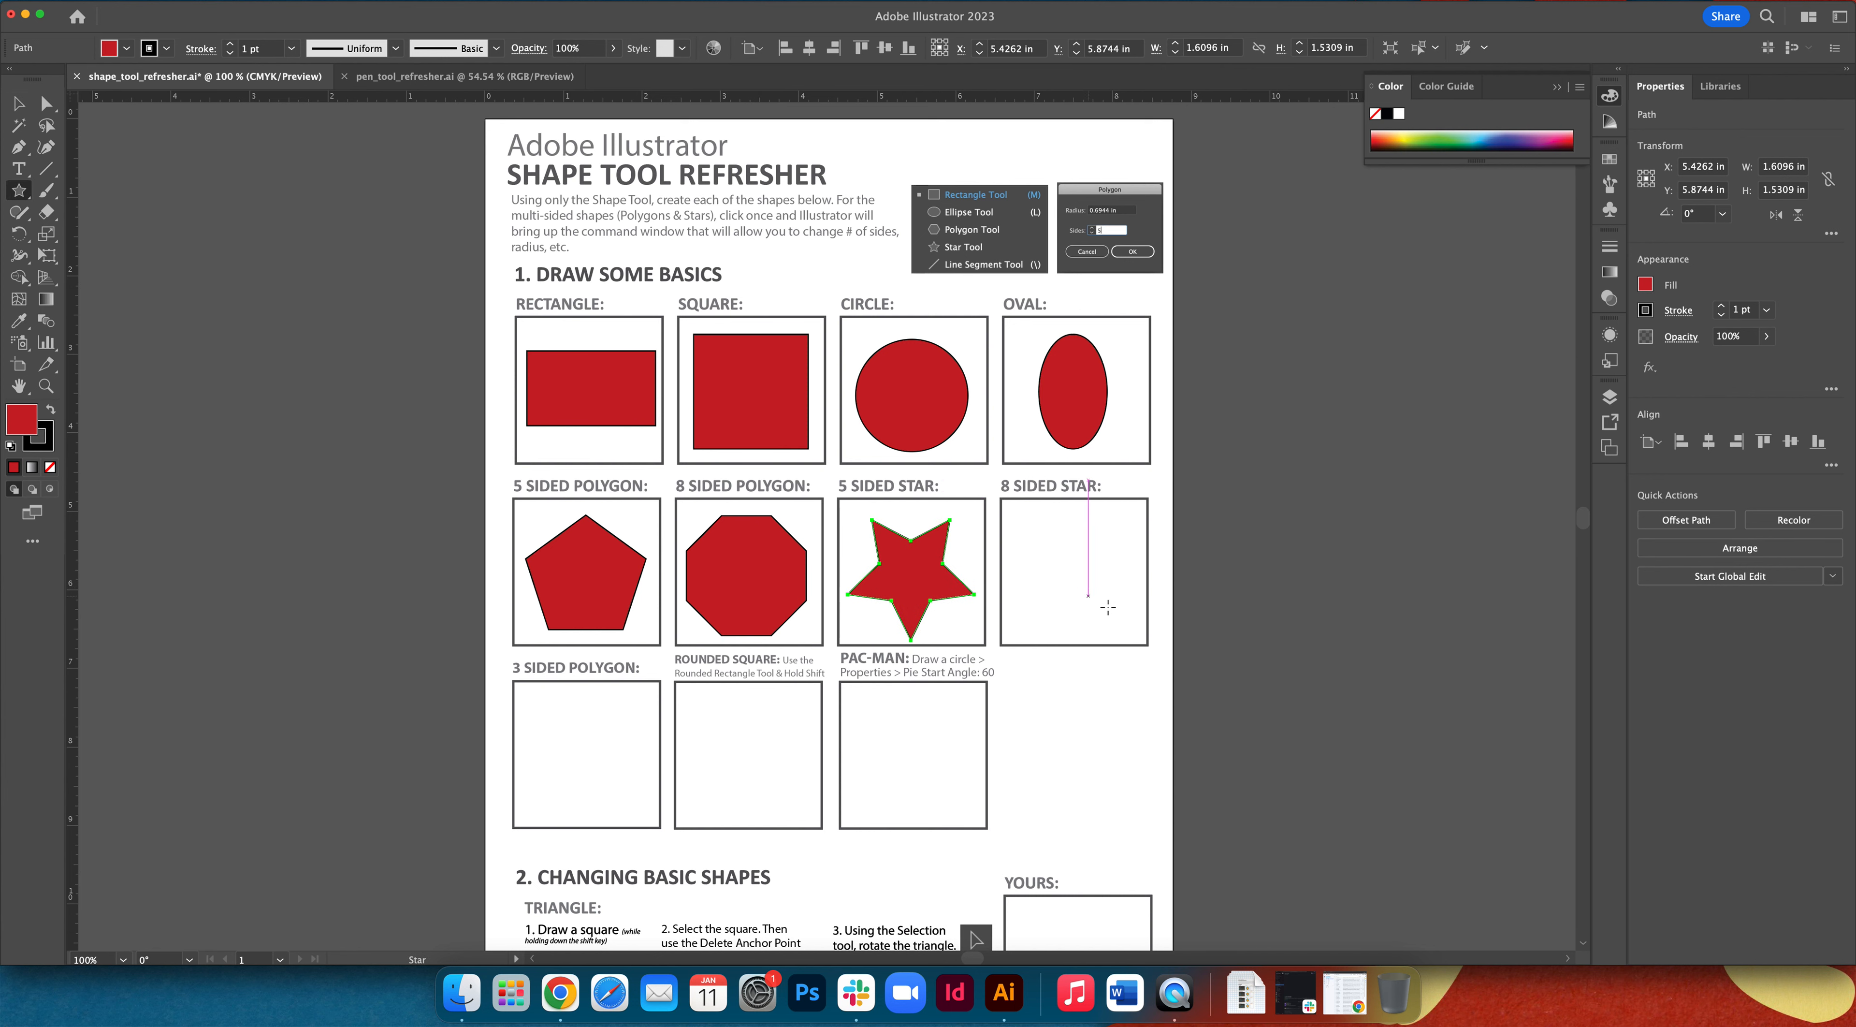
{"action": "left_click", "coordinate": [1072, 567]}
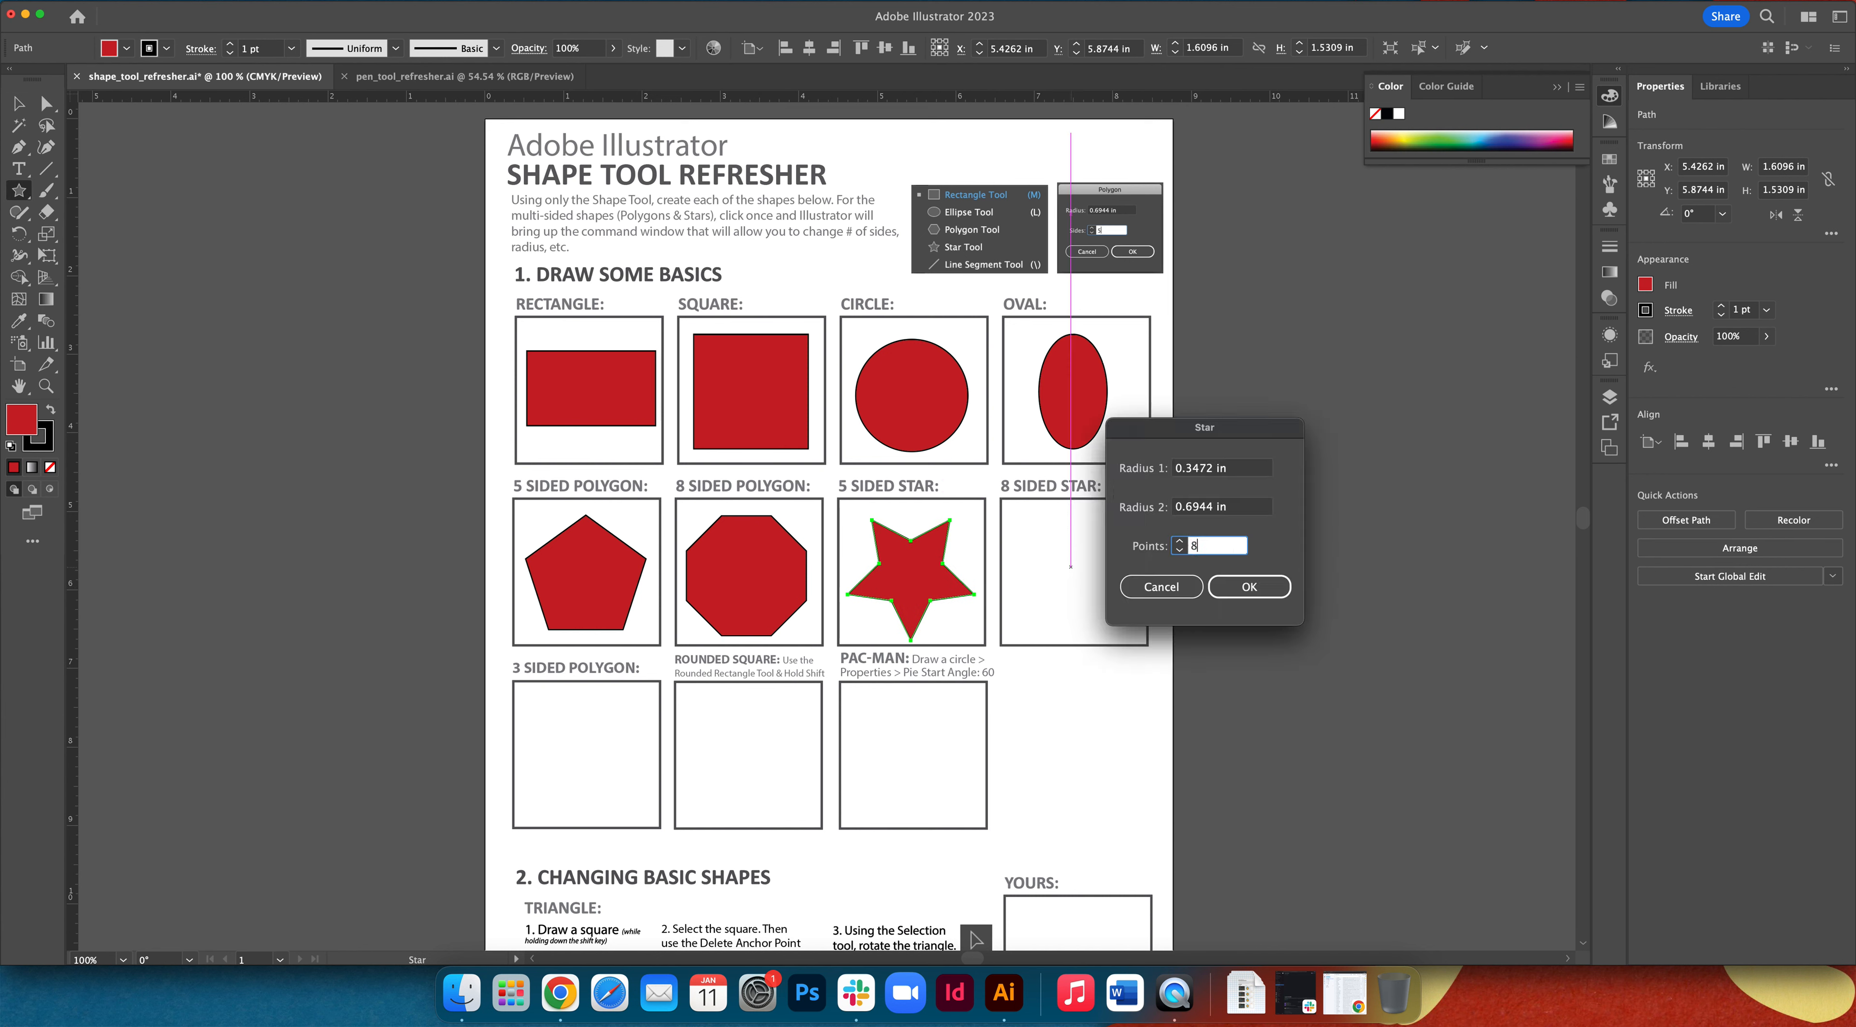
{"action": "left_click", "coordinate": [1250, 586]}
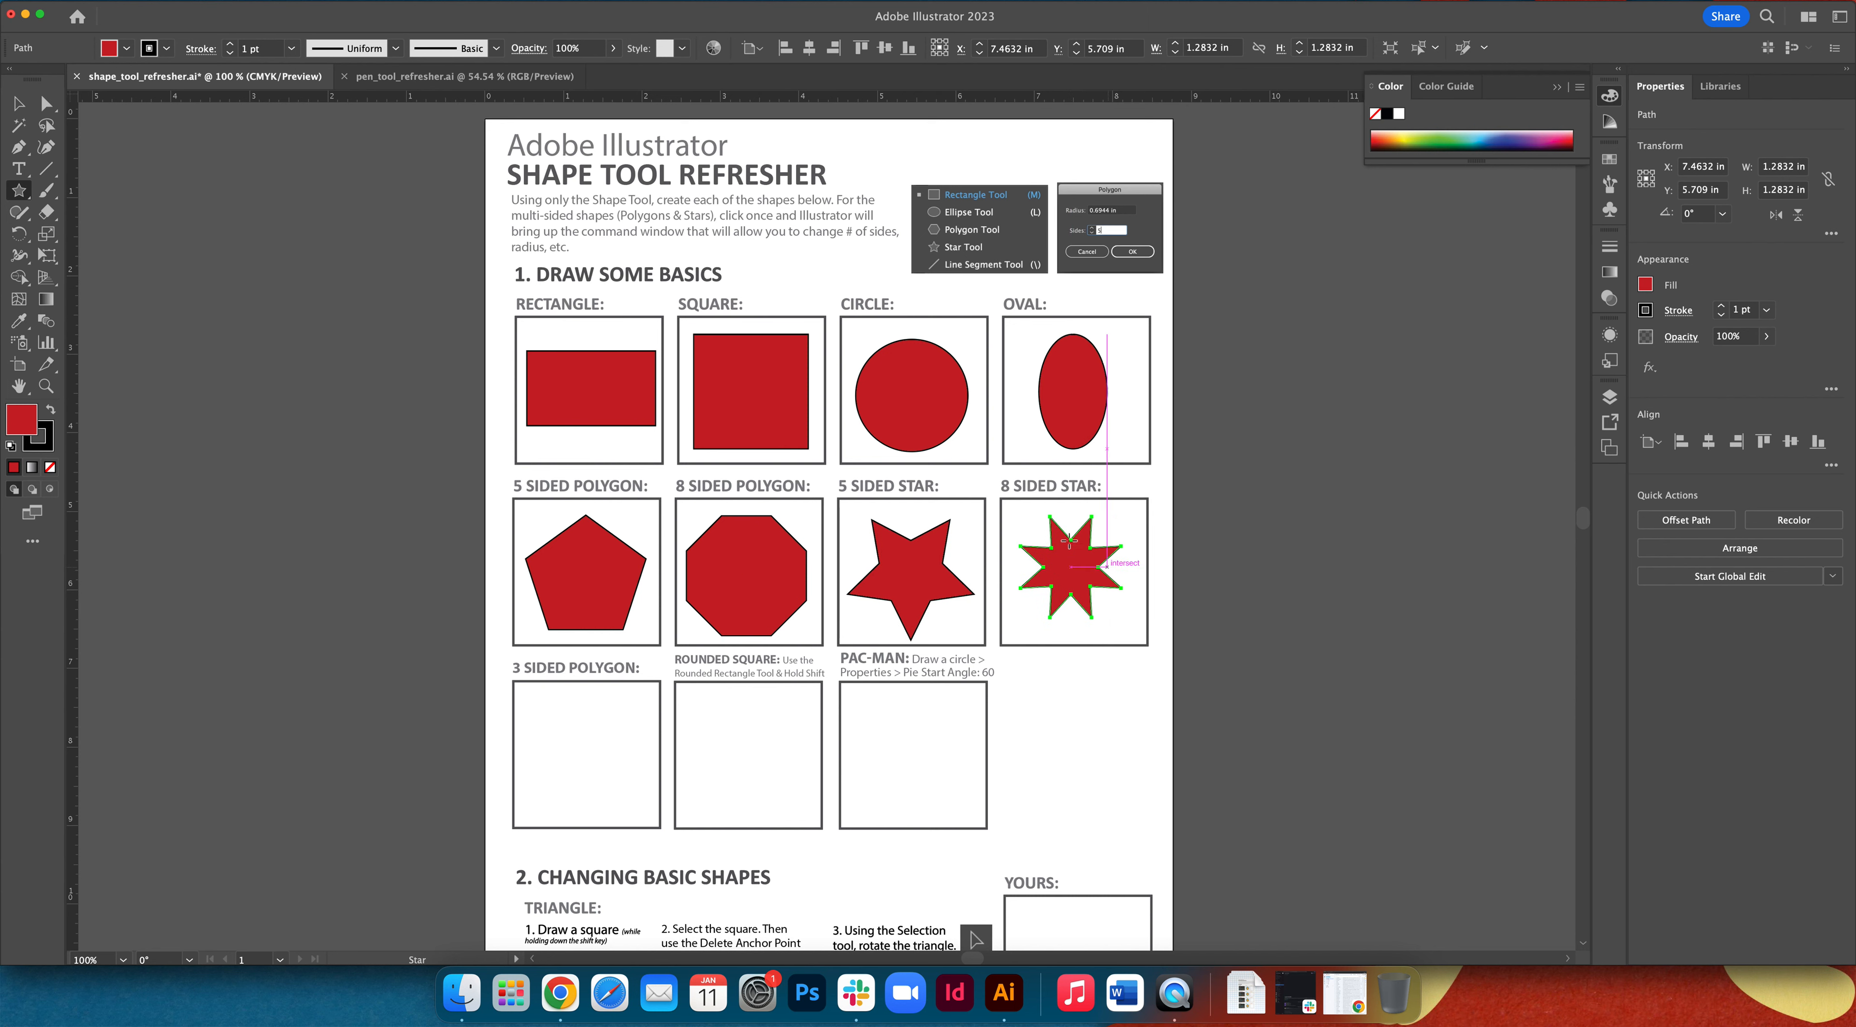
{"action": "left_click", "coordinate": [22, 103]}
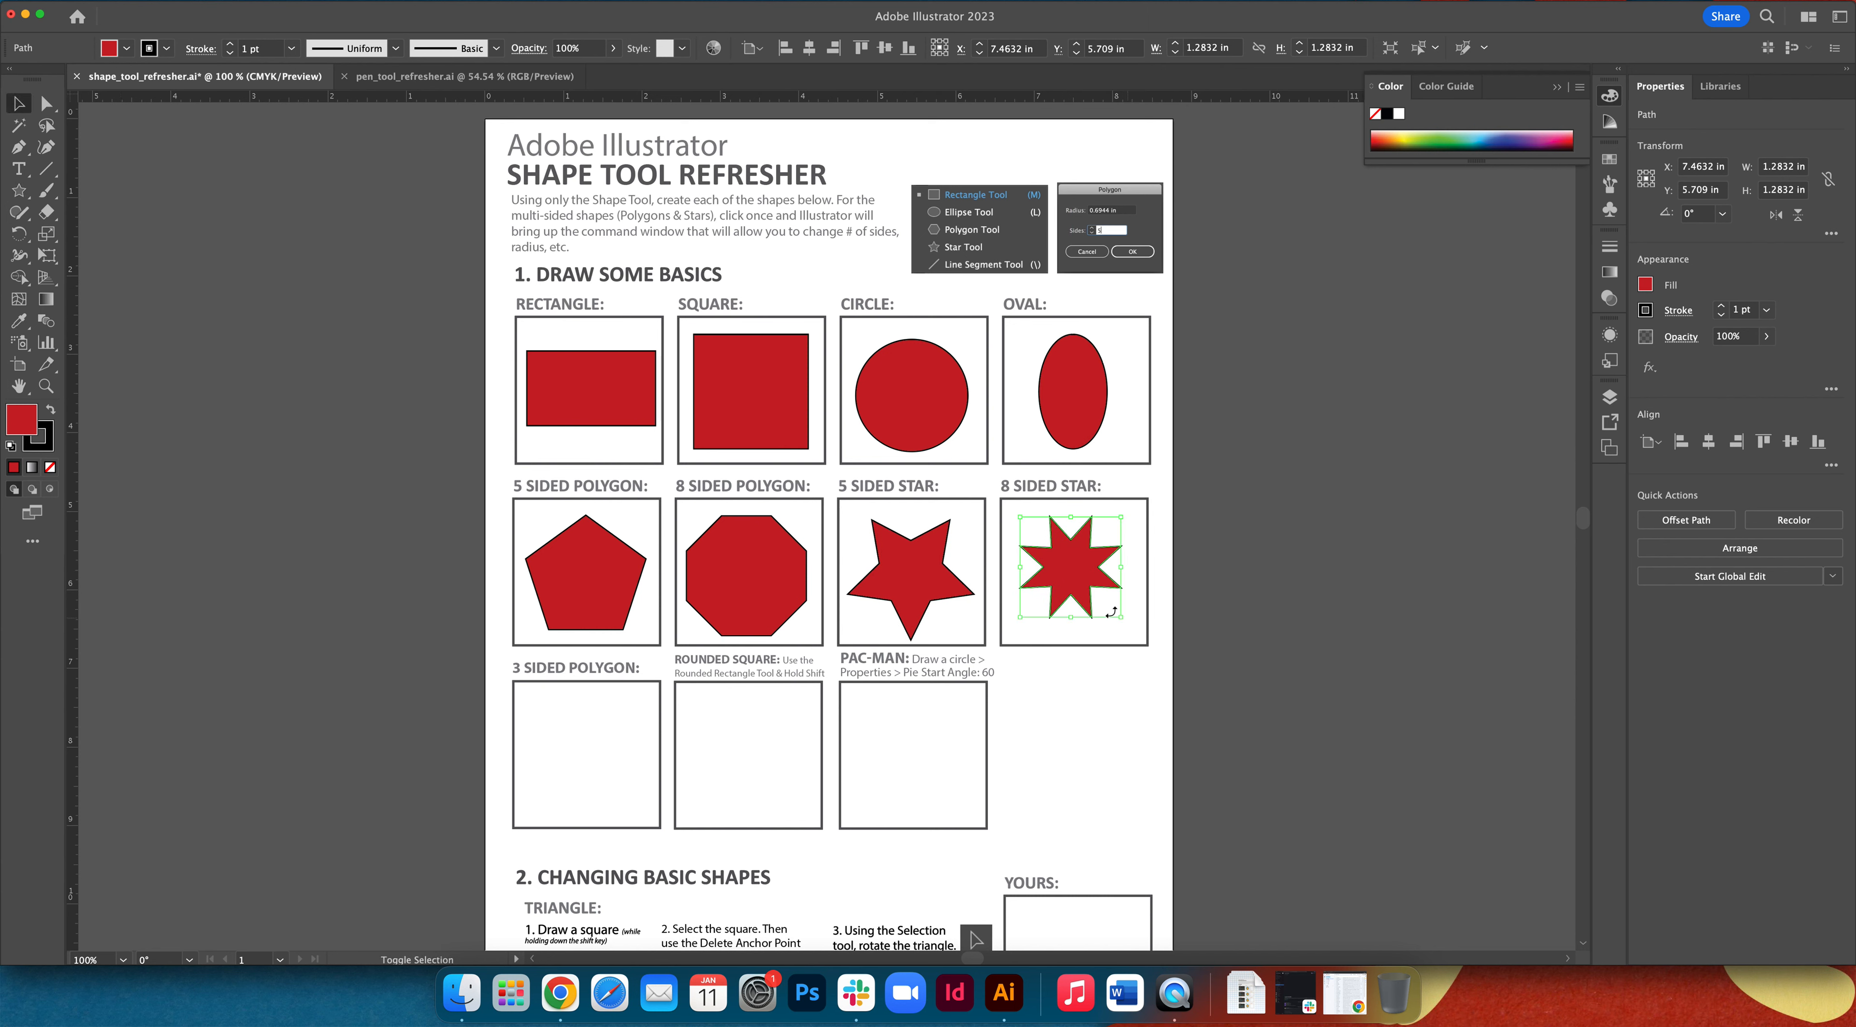
{"action": "mouse_move", "coordinate": [1122, 616]}
{"action": "left_mouse_down"}
{"action": "mouse_move", "coordinate": [1164, 658]}
{"action": "mouse_move", "coordinate": [1093, 597]}
{"action": "left_mouse_up"}
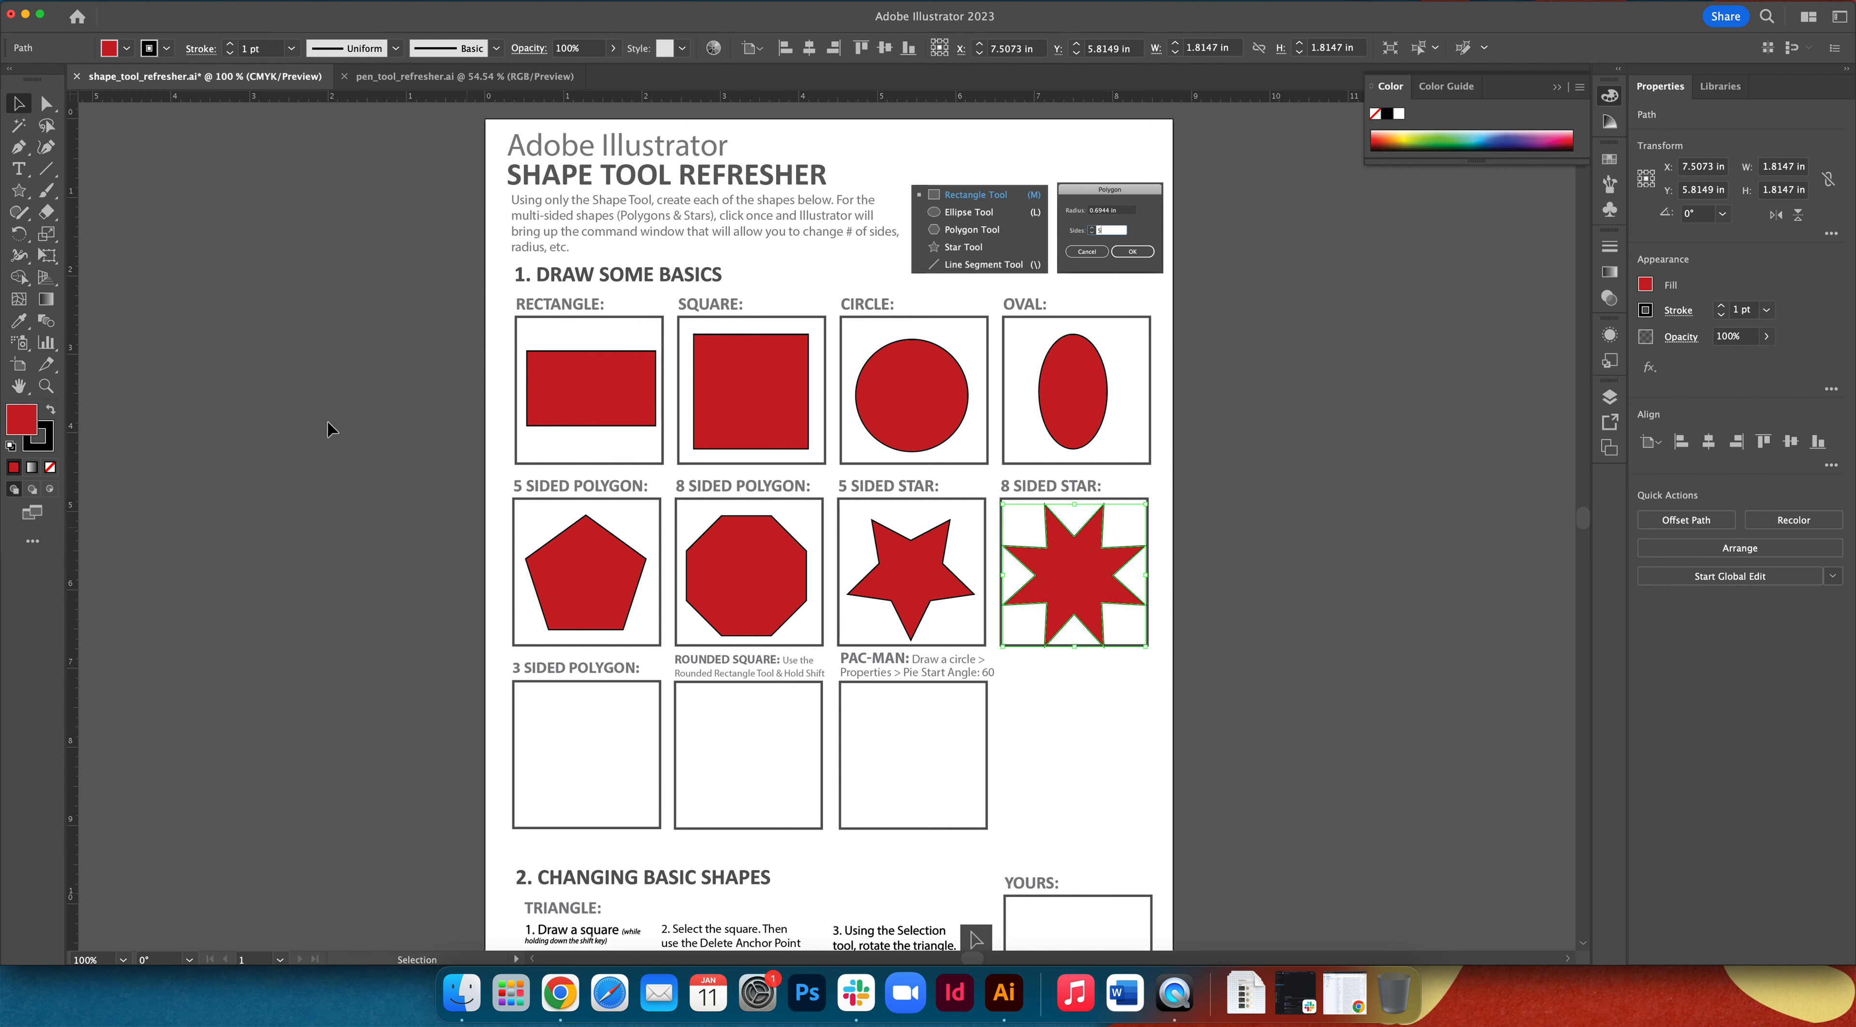
- Create a polygon with 3 sides in the 3 SIDED POLYGON box and enlarge it to about 1.26 × 1.09 in
{"action": "left_click_drag", "start_coordinate": [14, 189], "coordinate": [72, 255]}
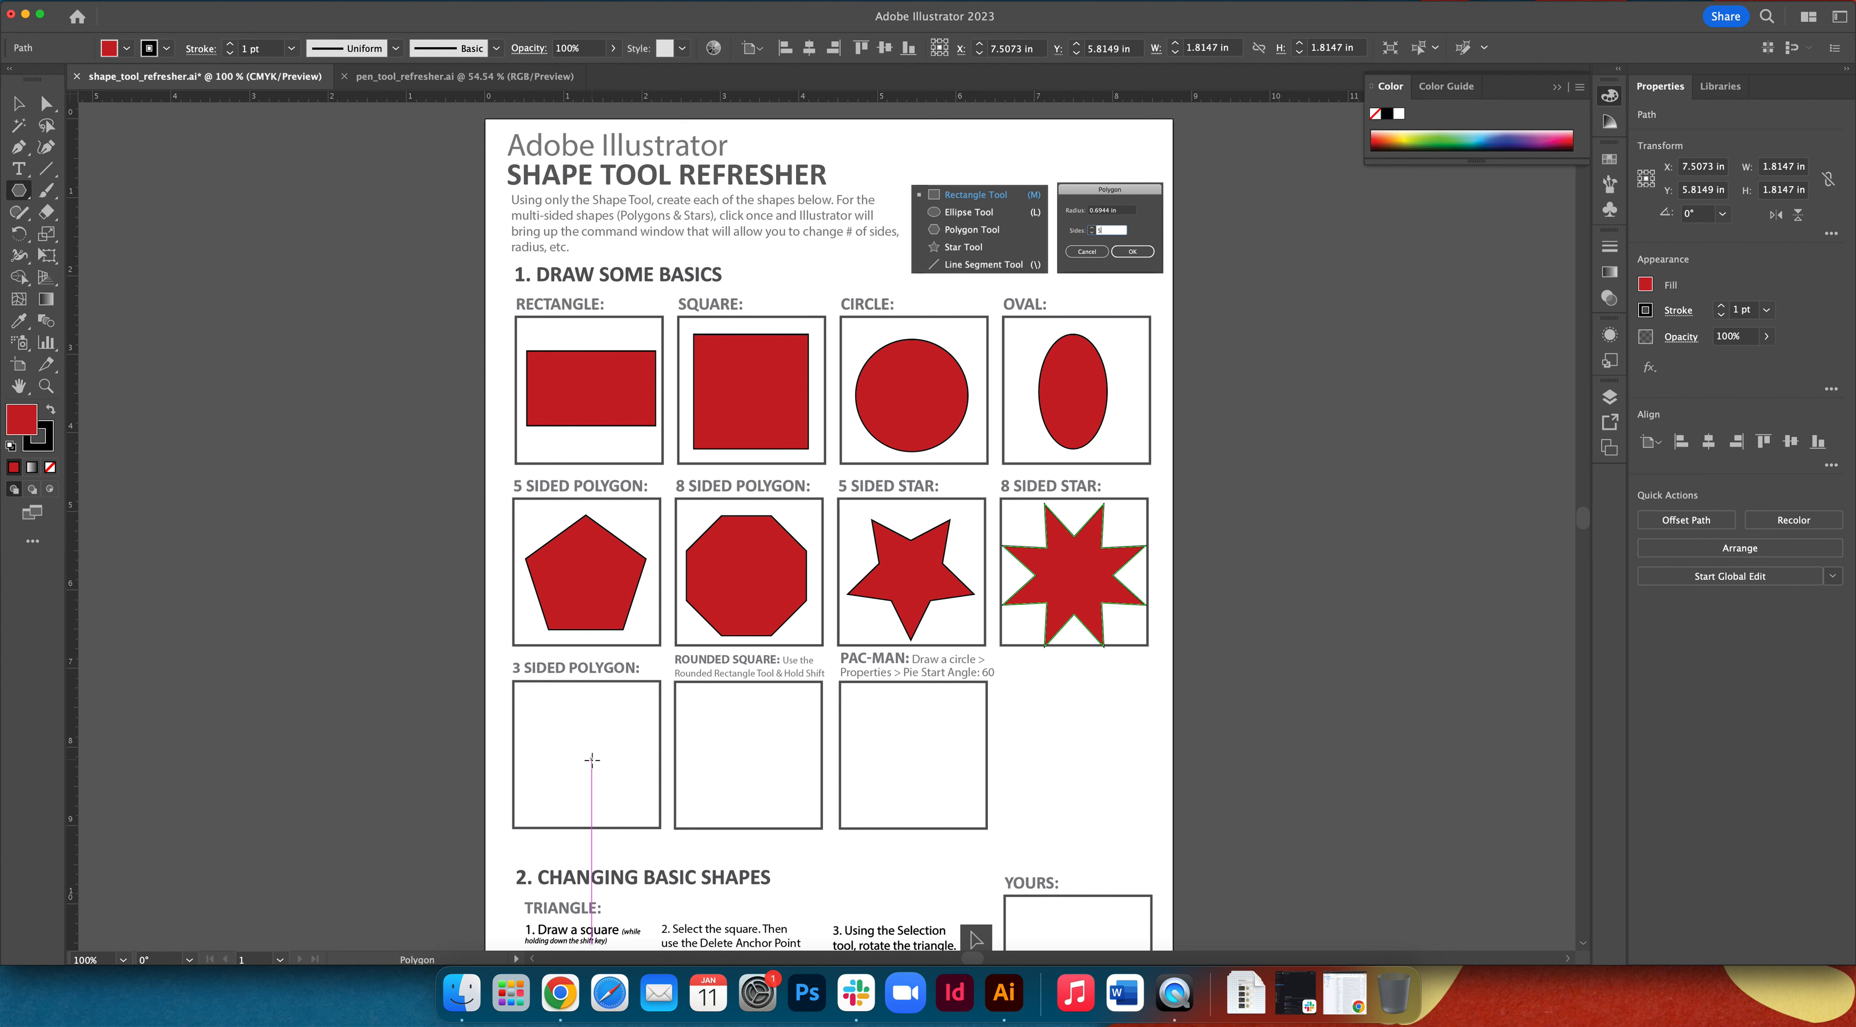
{"action": "left_click", "coordinate": [591, 758]}
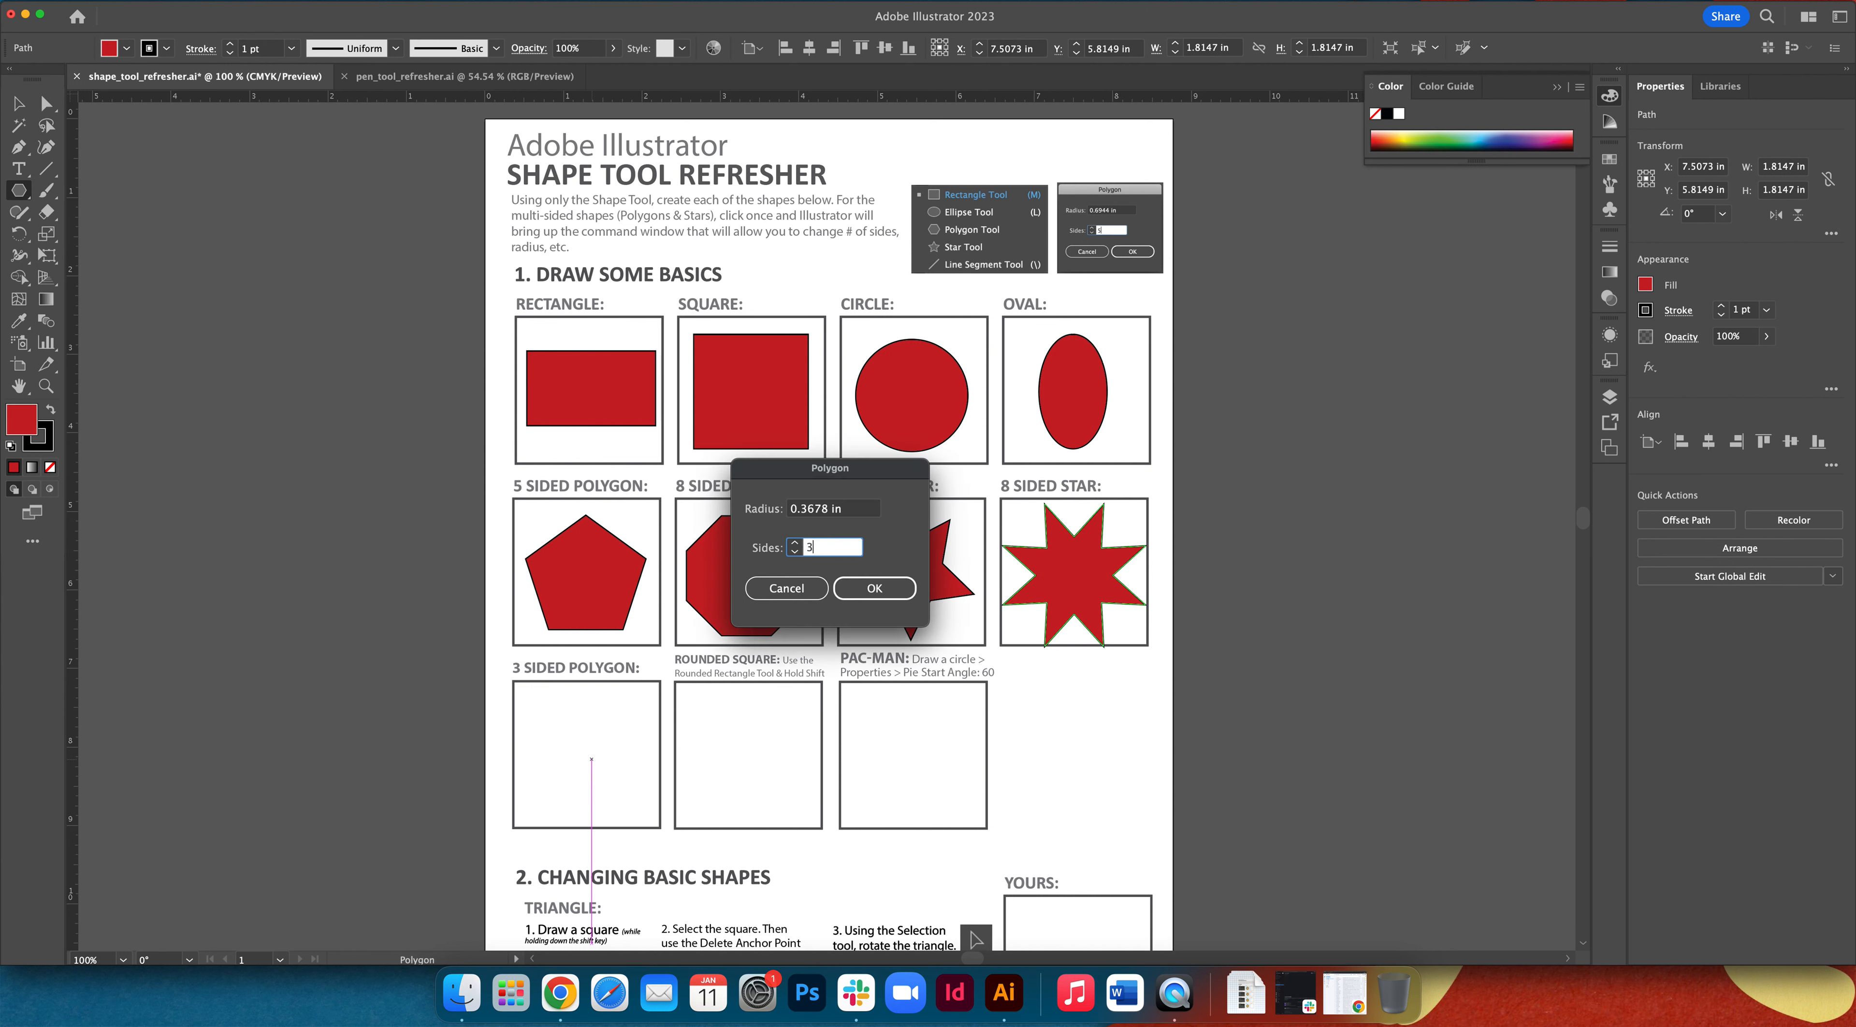
{"action": "left_click", "coordinate": [874, 588]}
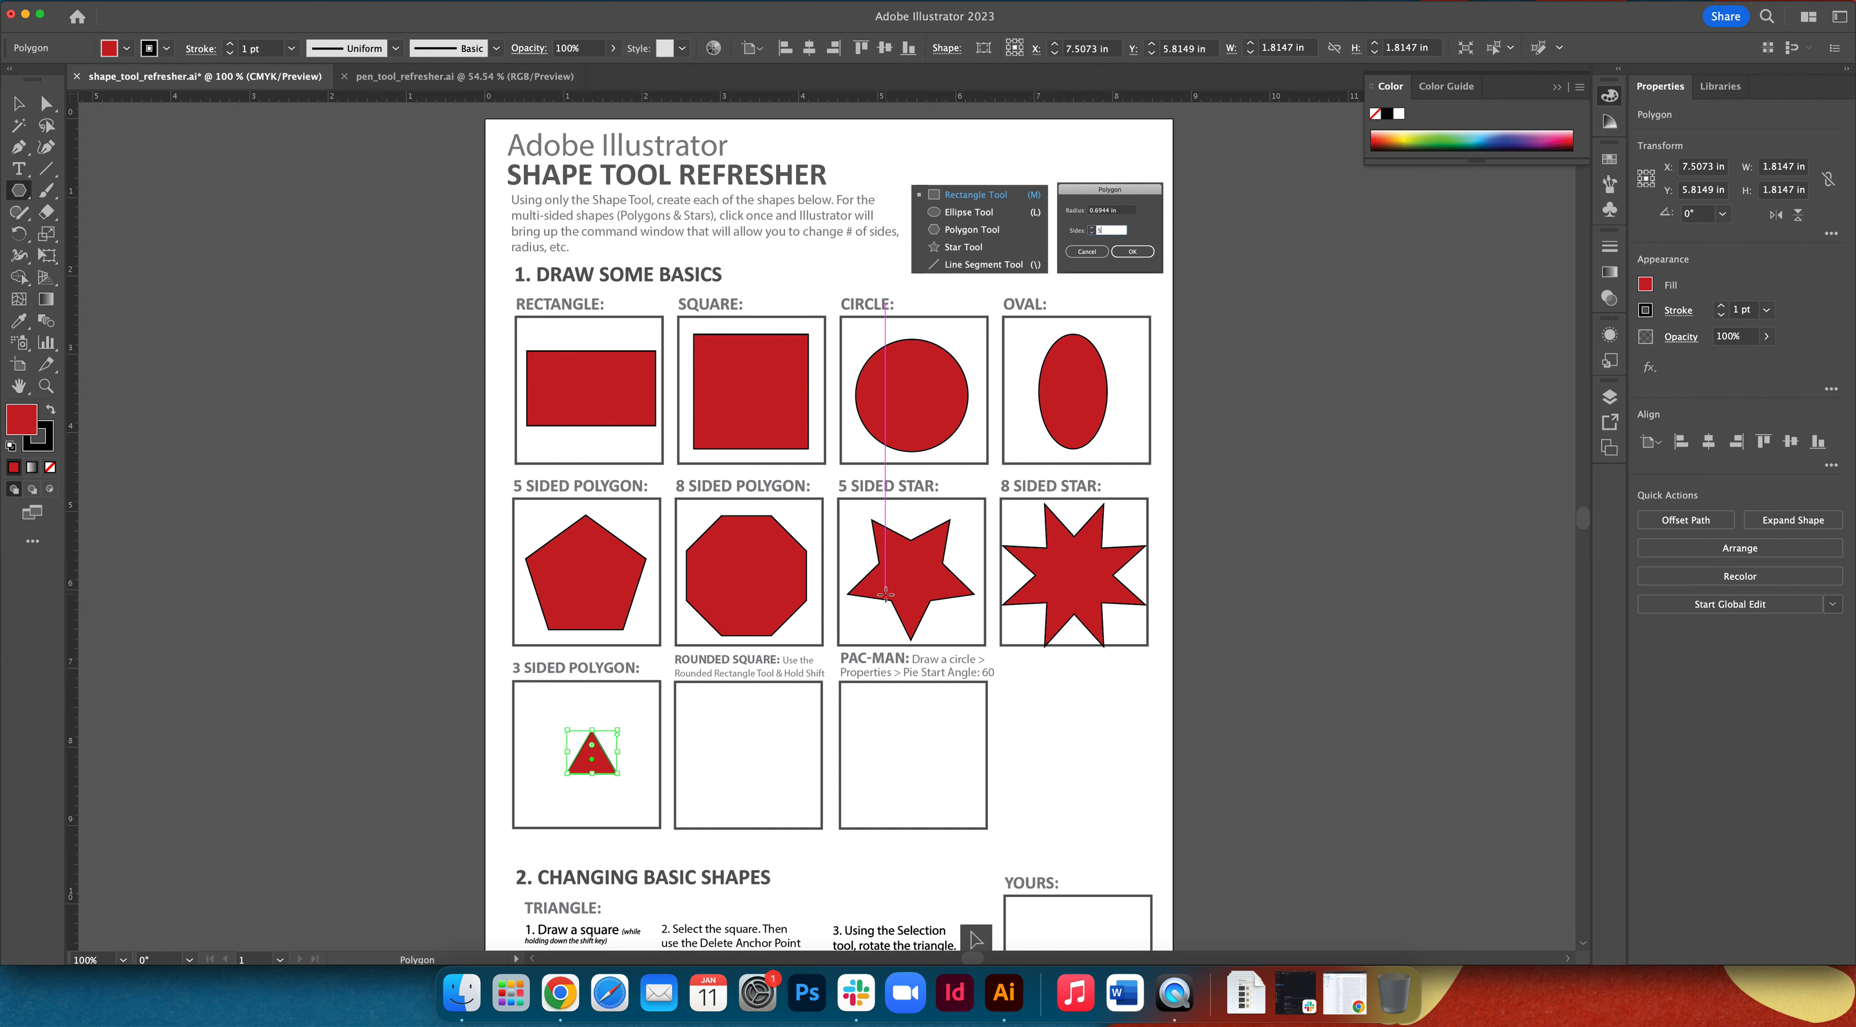
{"action": "key", "text": "v"}
{"action": "mouse_move", "coordinate": [618, 773]}
{"action": "left_mouse_down"}
{"action": "mouse_move", "coordinate": [667, 815]}
{"action": "mouse_move", "coordinate": [604, 776]}
{"action": "left_mouse_up"}
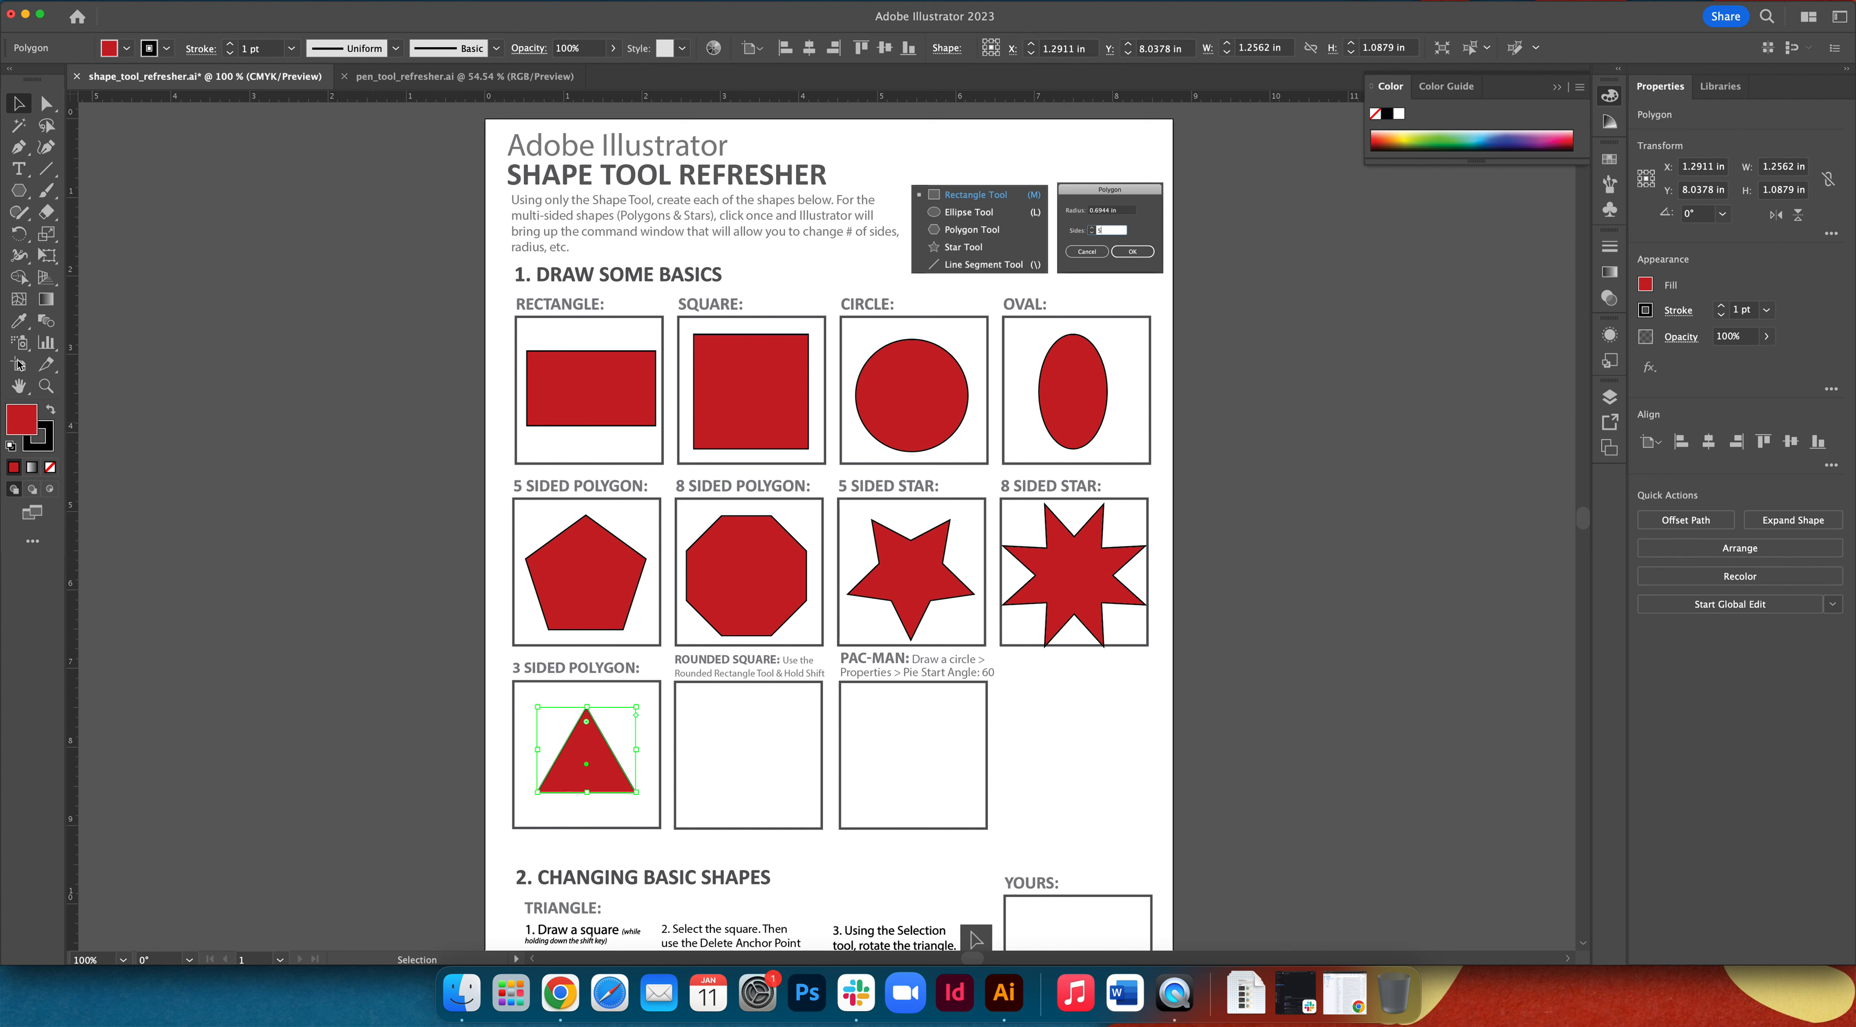
- Draw a square about 1.24 in wide with the Rounded Rectangle tool in the ROUNDED SQUARE box
{"action": "left_click", "coordinate": [17, 192]}
{"action": "left_click", "coordinate": [102, 212]}
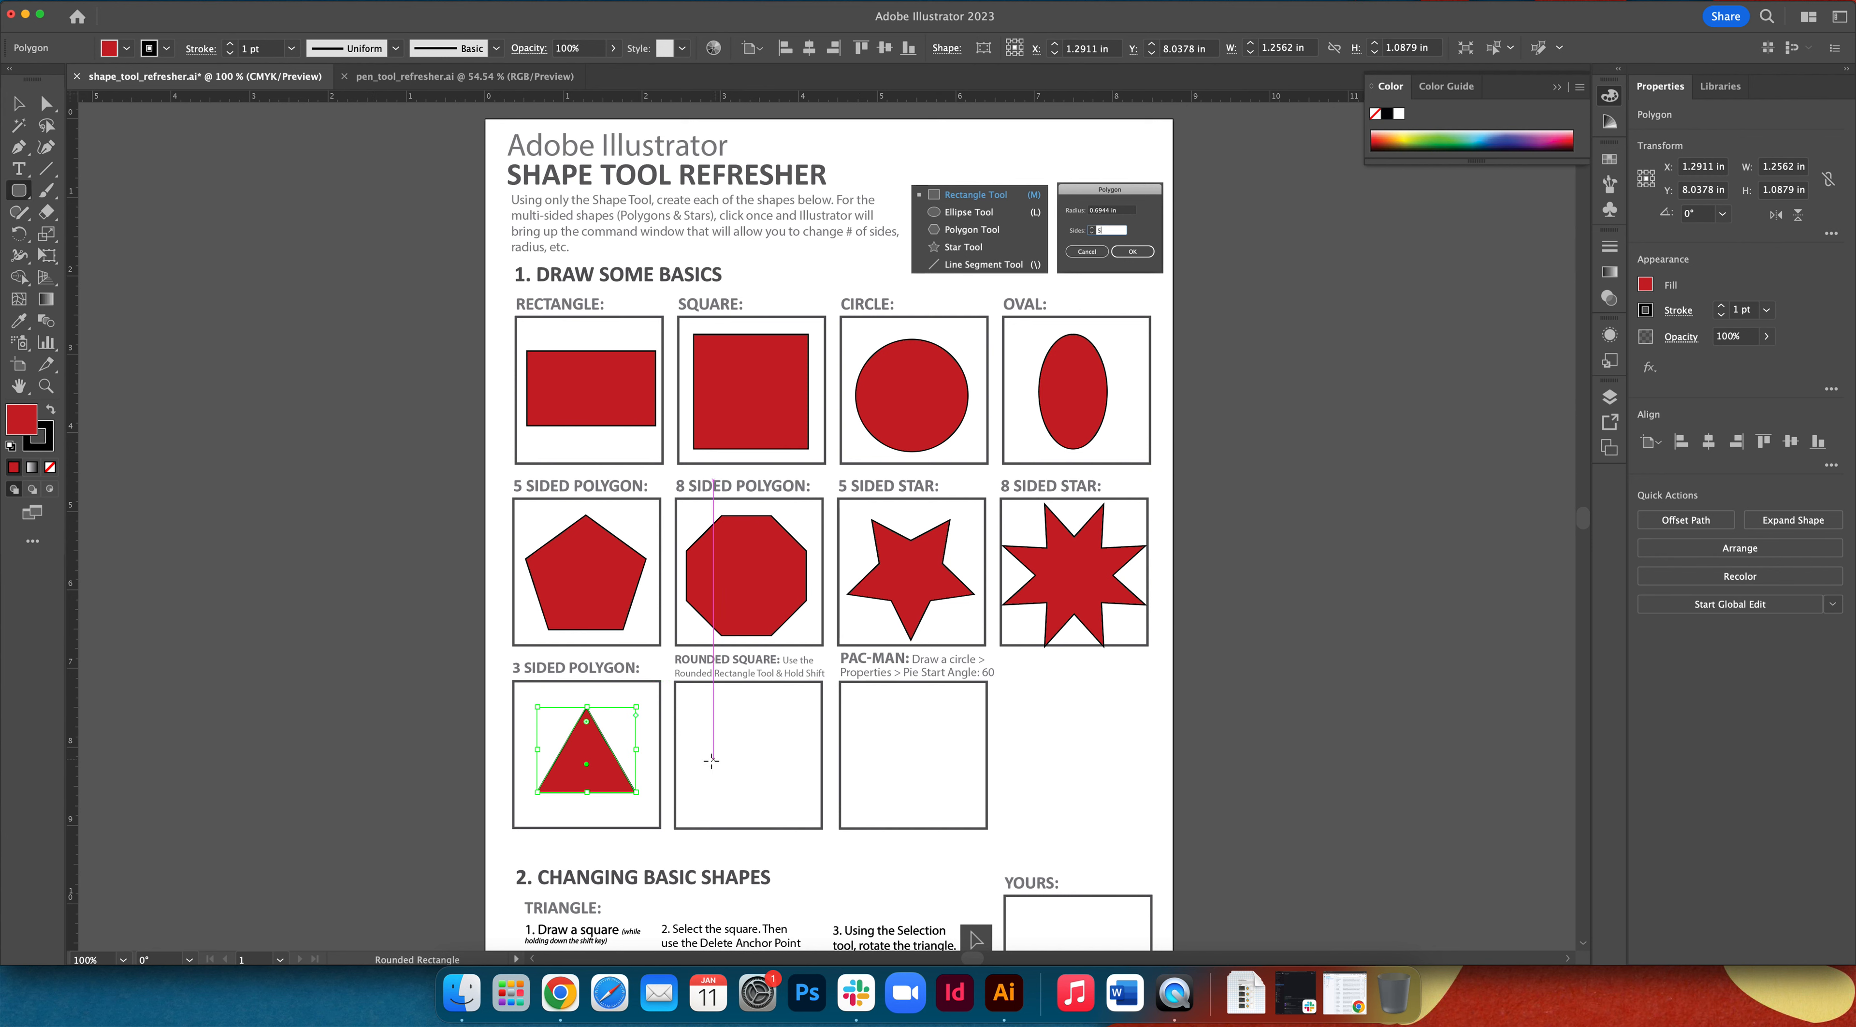
{"action": "left_click_drag", "start_coordinate": [697, 730], "coordinate": [794, 749]}
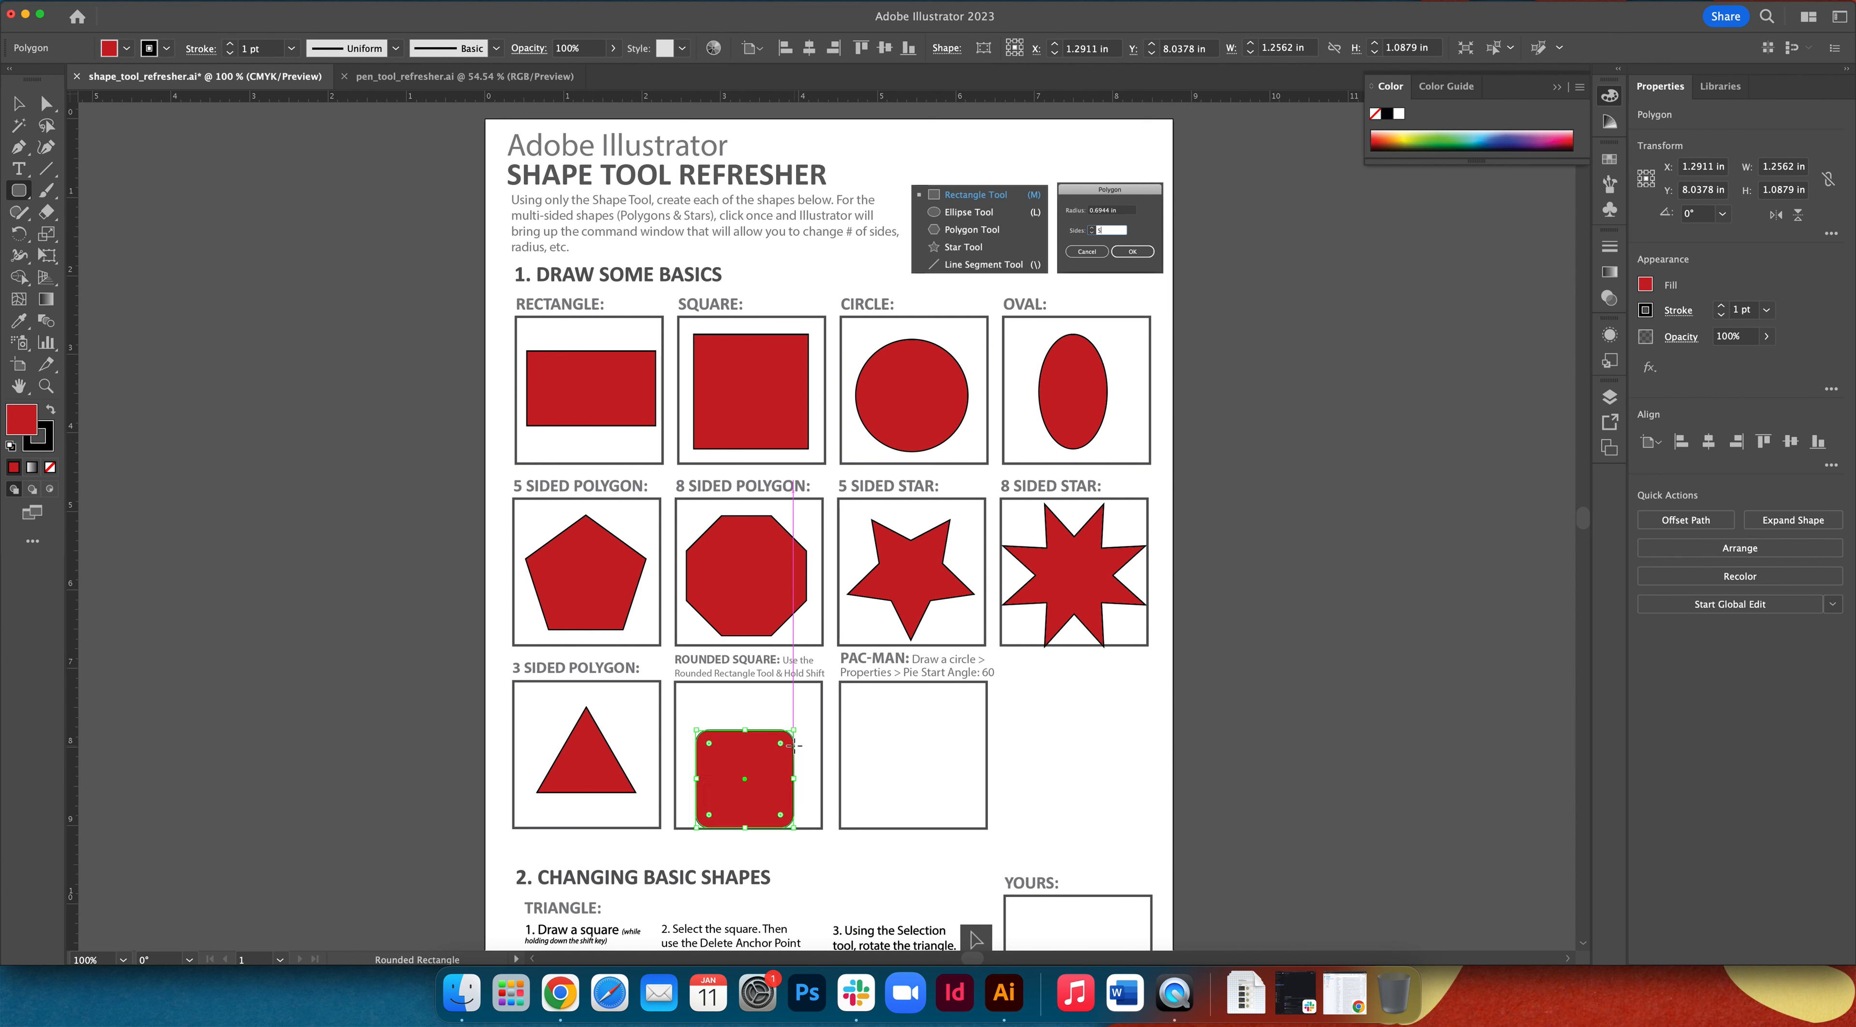
- Center the rounded square in its box and increase its corner radius to about 0.33 in
{"action": "left_click", "coordinate": [21, 107]}
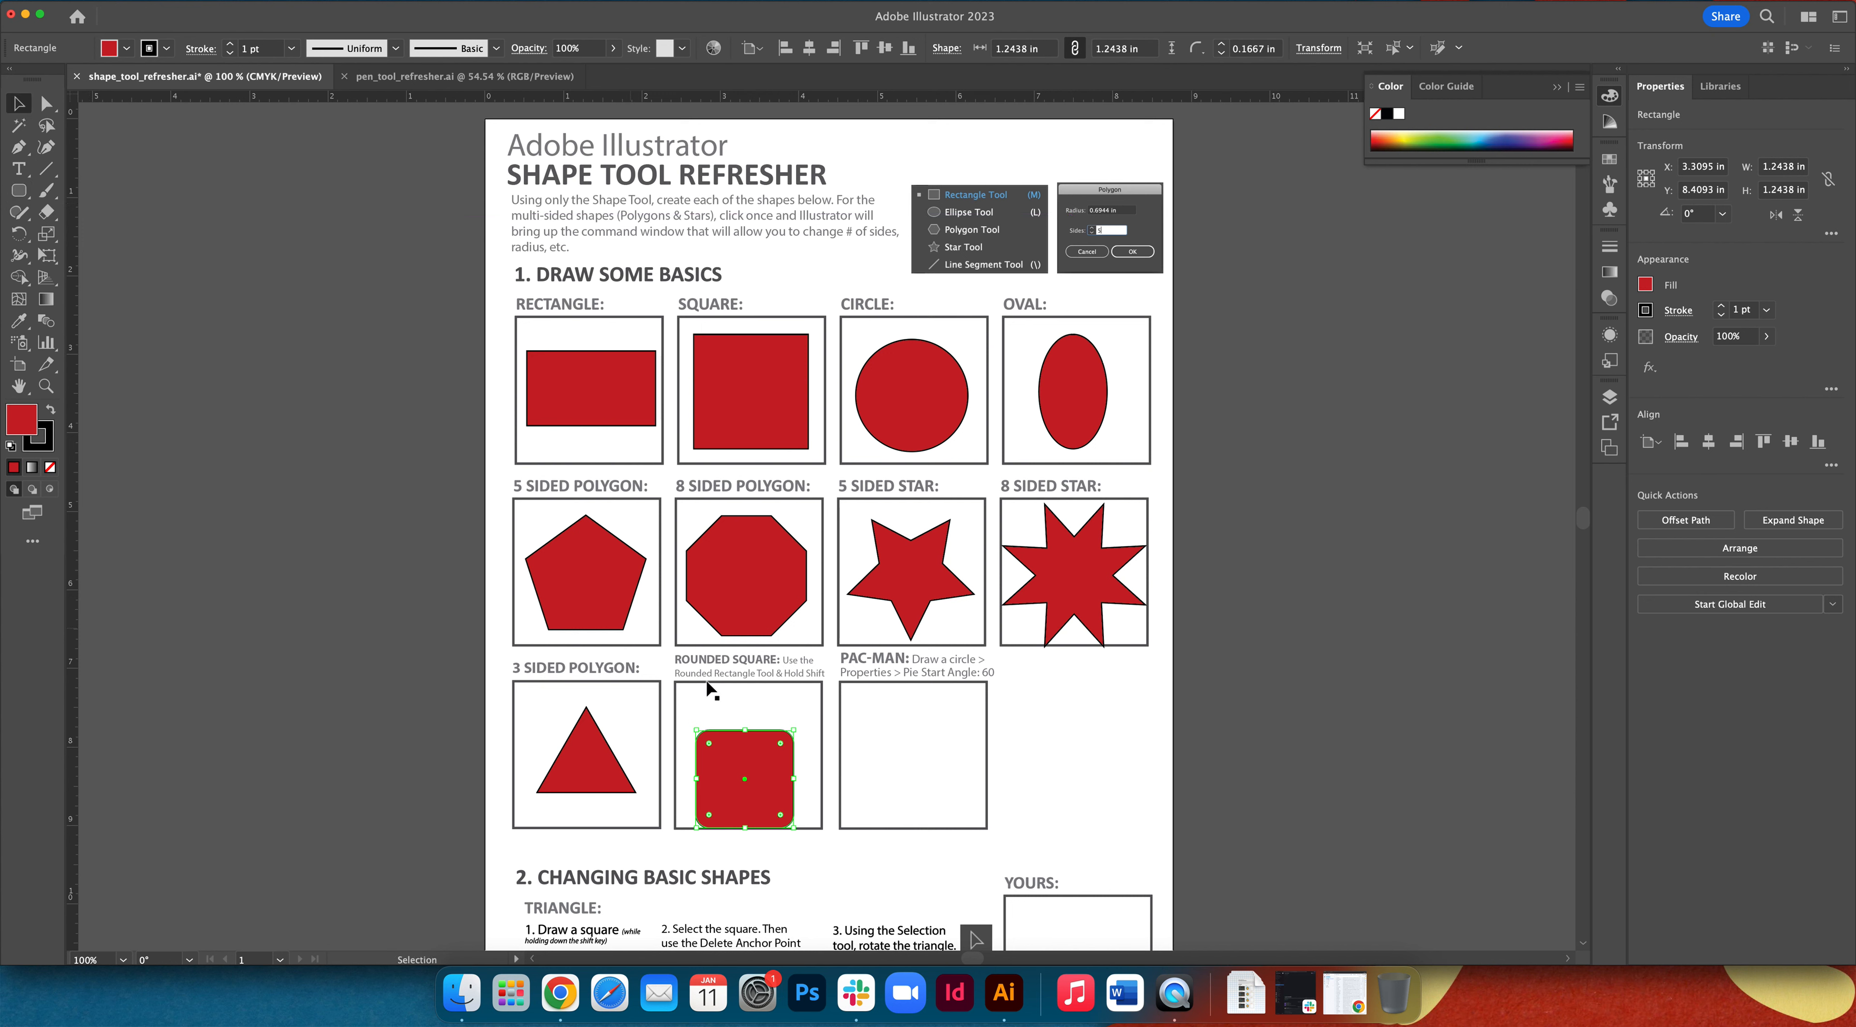
{"action": "left_click_drag", "start_coordinate": [776, 769], "coordinate": [779, 749]}
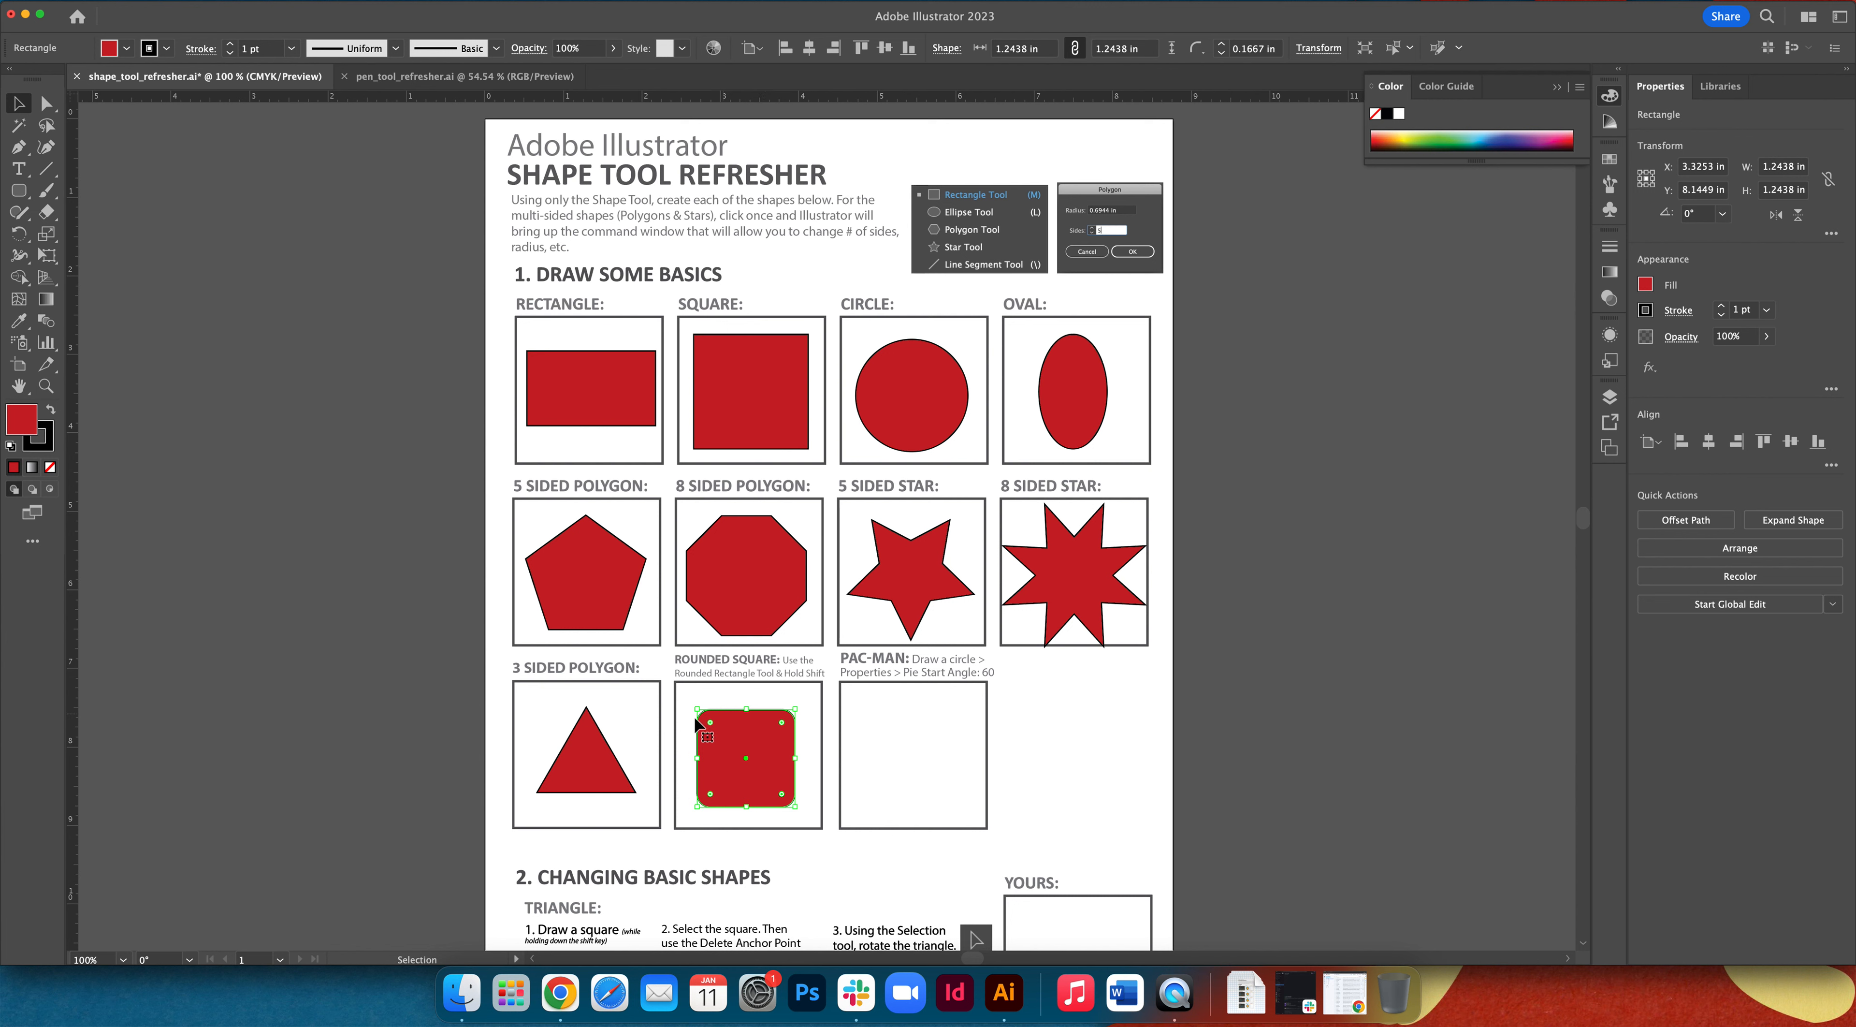
{"action": "mouse_move", "coordinate": [738, 737]}
{"action": "left_mouse_down"}
{"action": "mouse_move", "coordinate": [703, 714]}
{"action": "mouse_move", "coordinate": [731, 740]}
{"action": "left_mouse_up"}
- Draw a circle about 1.44 in wide in the middle of the PAC-MAN box
{"action": "left_click_drag", "start_coordinate": [26, 202], "coordinate": [104, 236]}
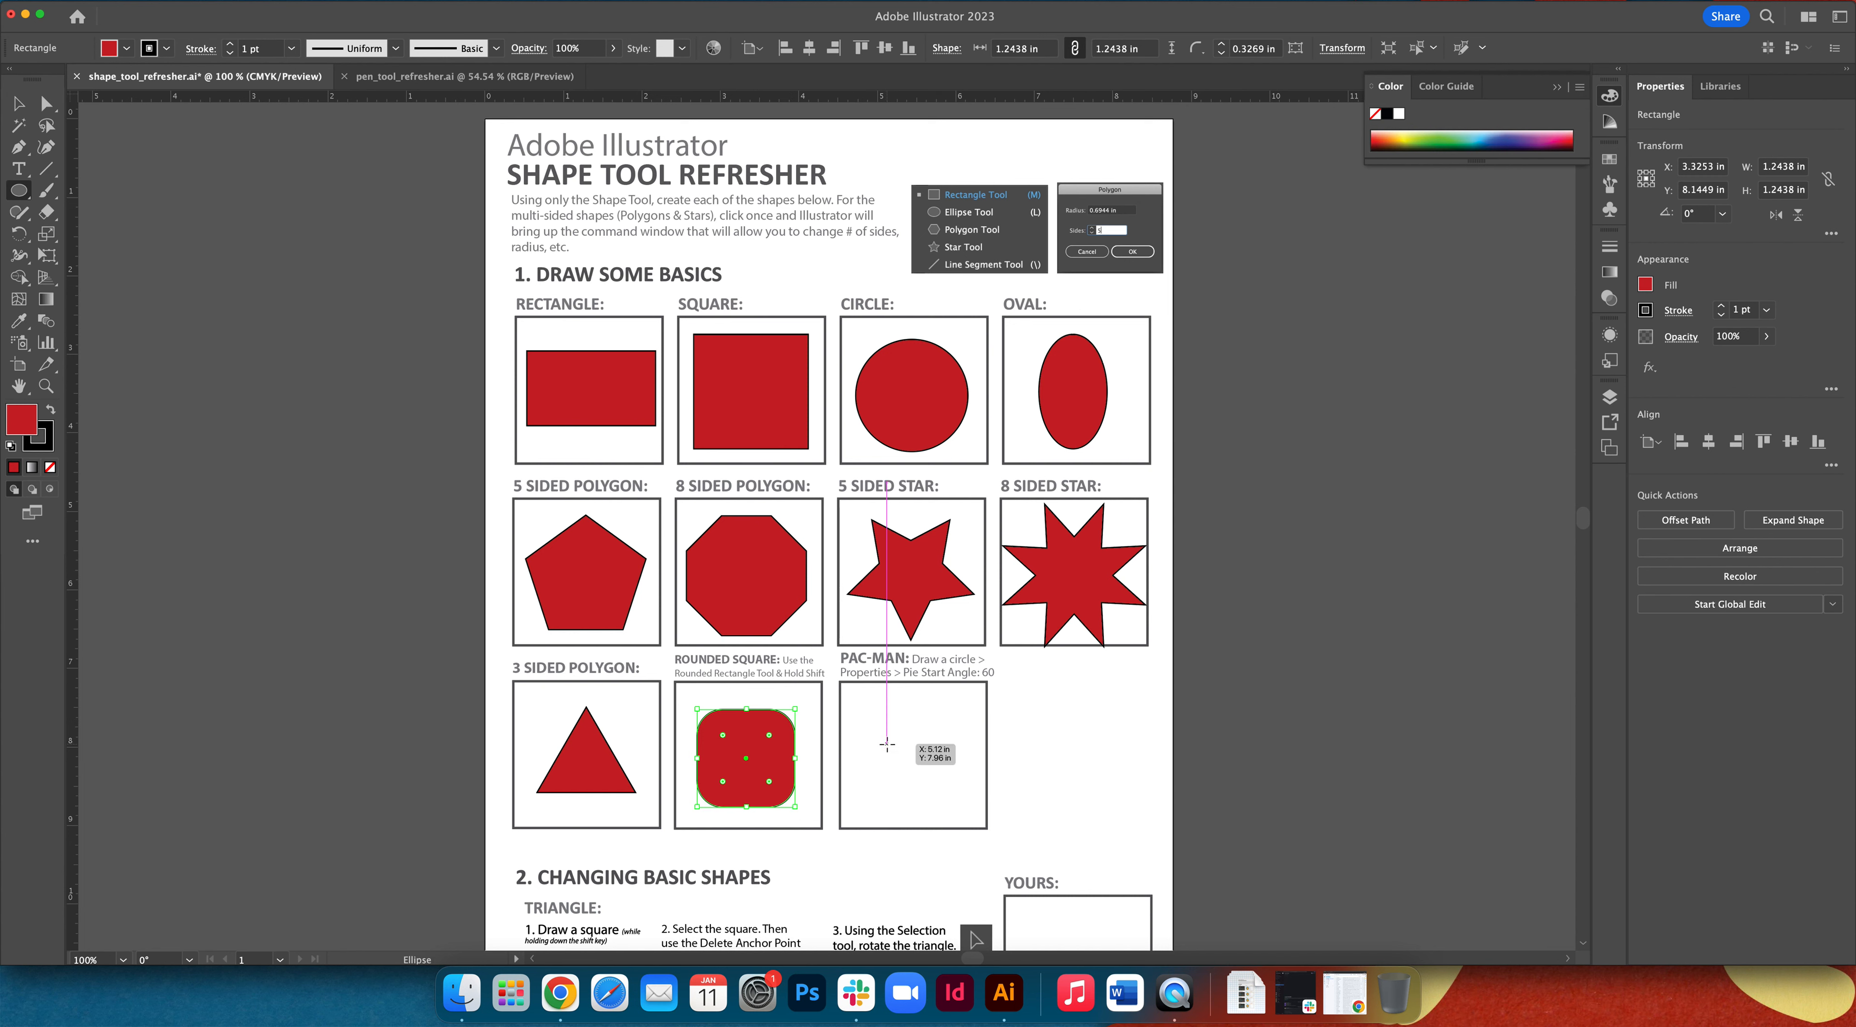
{"action": "left_click_drag", "start_coordinate": [862, 714], "coordinate": [958, 738]}
{"action": "key", "text": "v"}
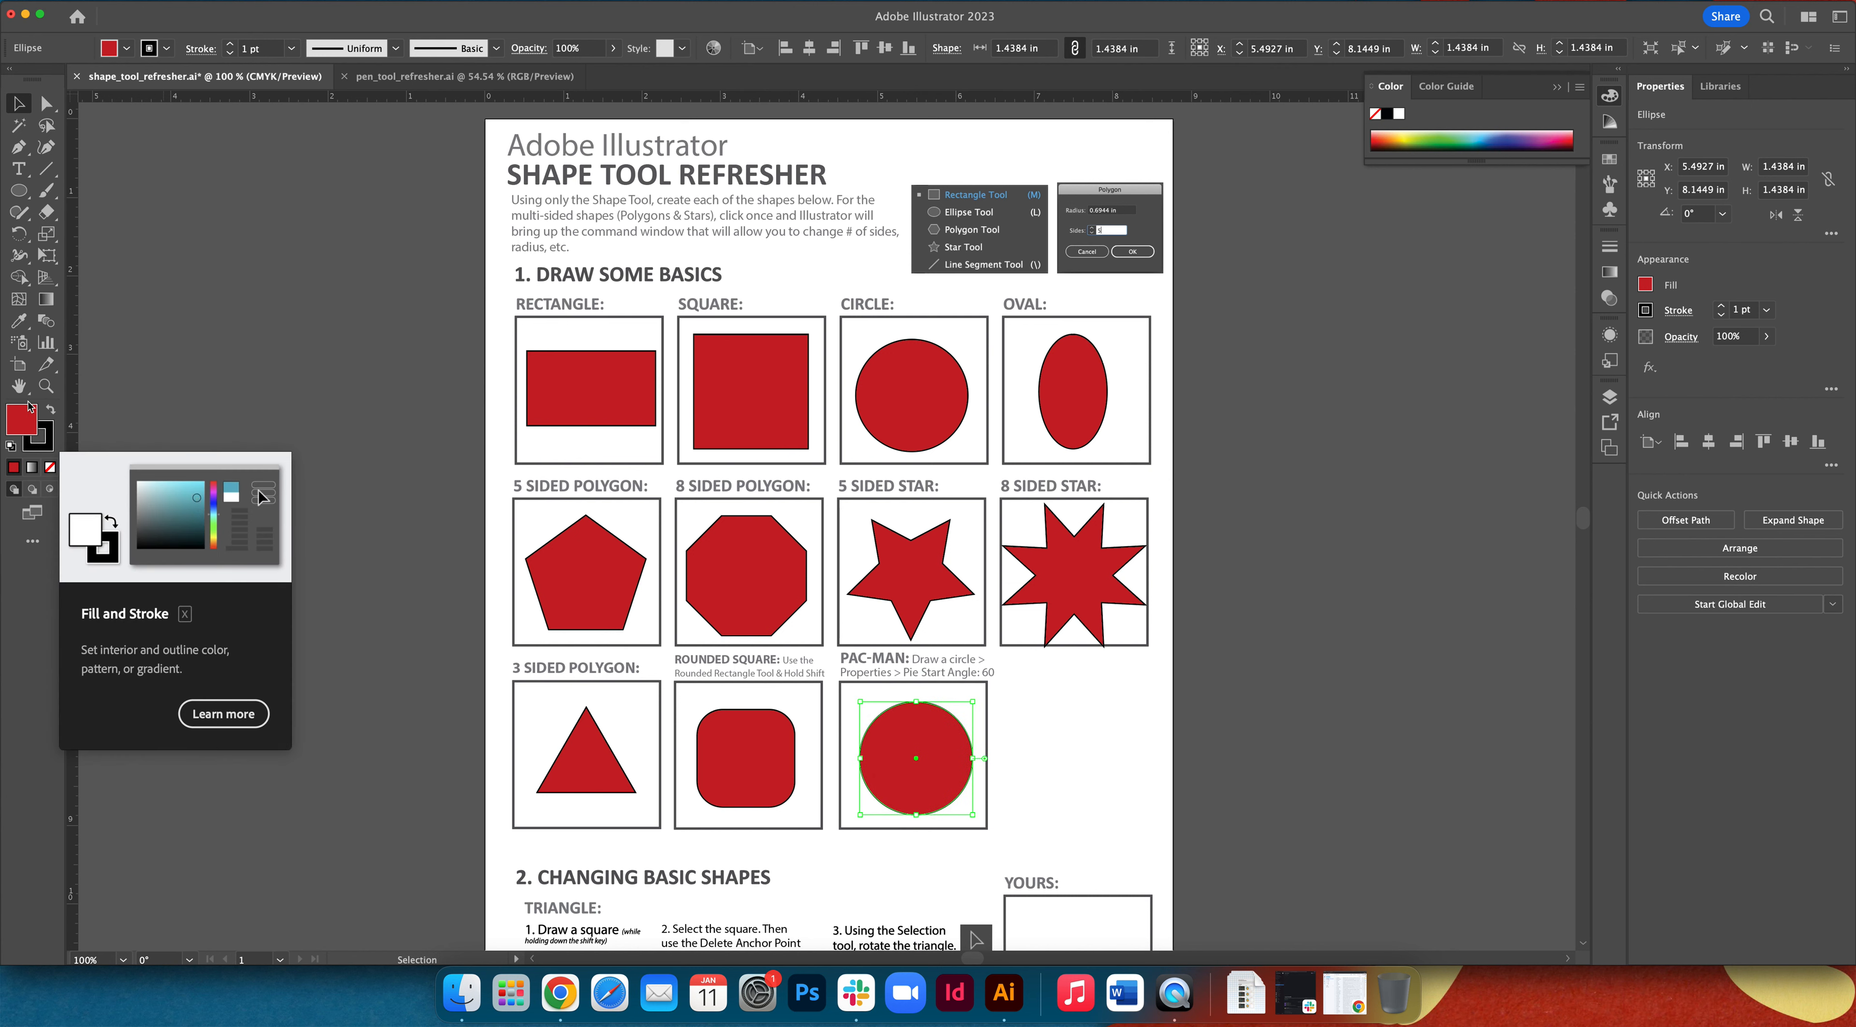
- Change the fill color of the circle in the PAC-MAN box to yellow
{"action": "double_click", "coordinate": [26, 425]}
{"action": "left_click_drag", "start_coordinate": [713, 505], "coordinate": [689, 567]}
{"action": "left_click", "coordinate": [627, 378]}
{"action": "left_click_drag", "start_coordinate": [634, 404], "coordinate": [645, 383]}
{"action": "left_click", "coordinate": [864, 376]}
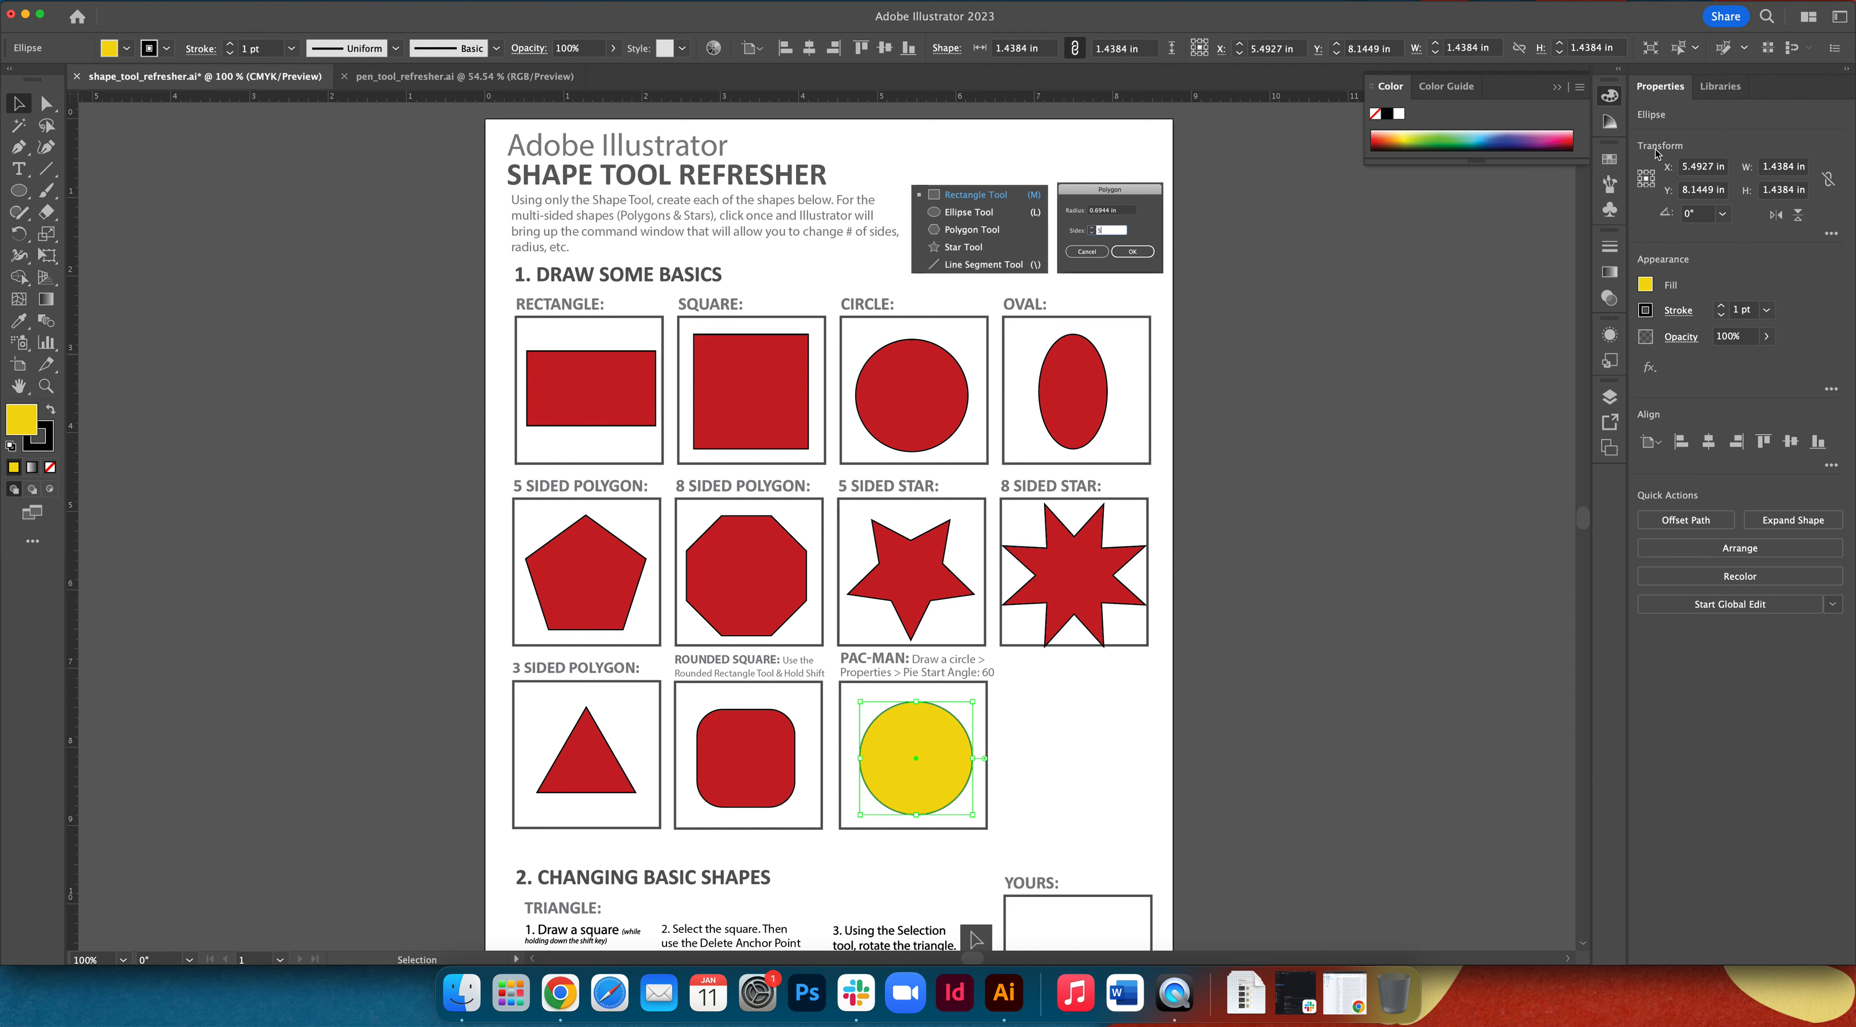
- Set the yellow circle's pie start angle to 60° to open Pac-Man's mouth
{"action": "left_click", "coordinate": [1830, 234]}
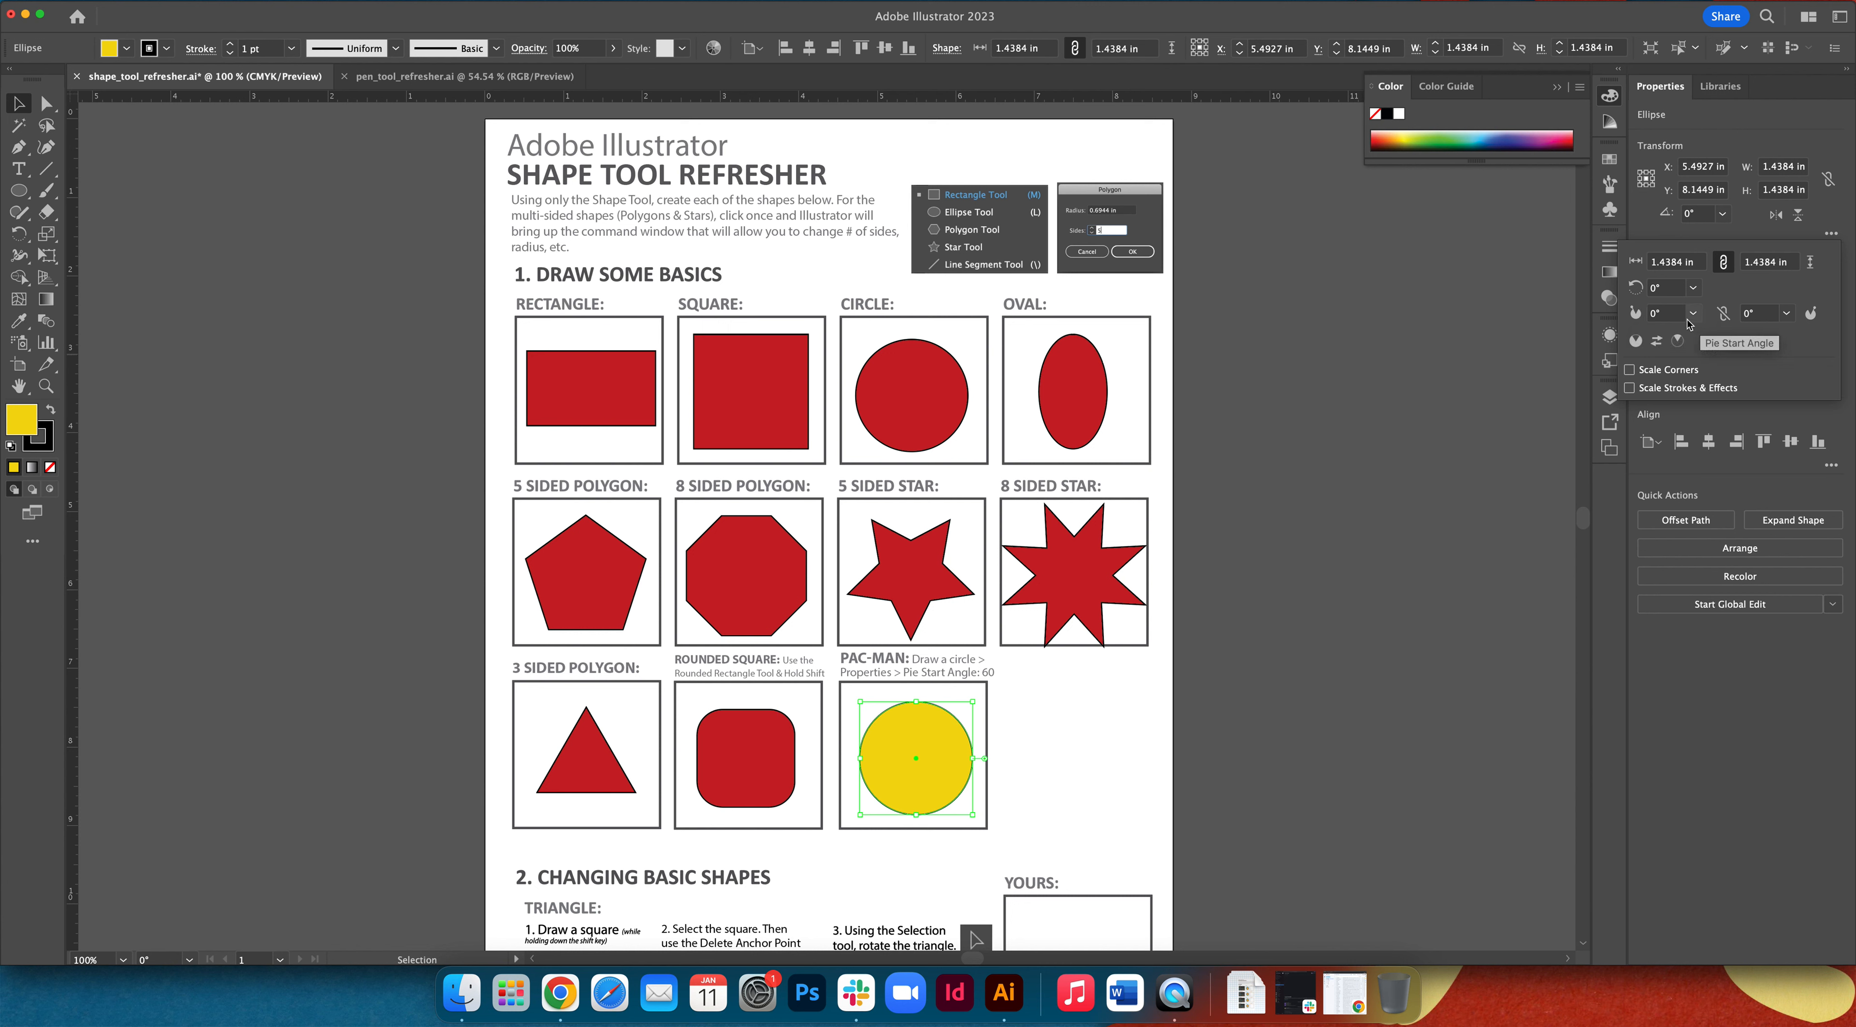
{"action": "left_click", "coordinate": [1667, 314]}
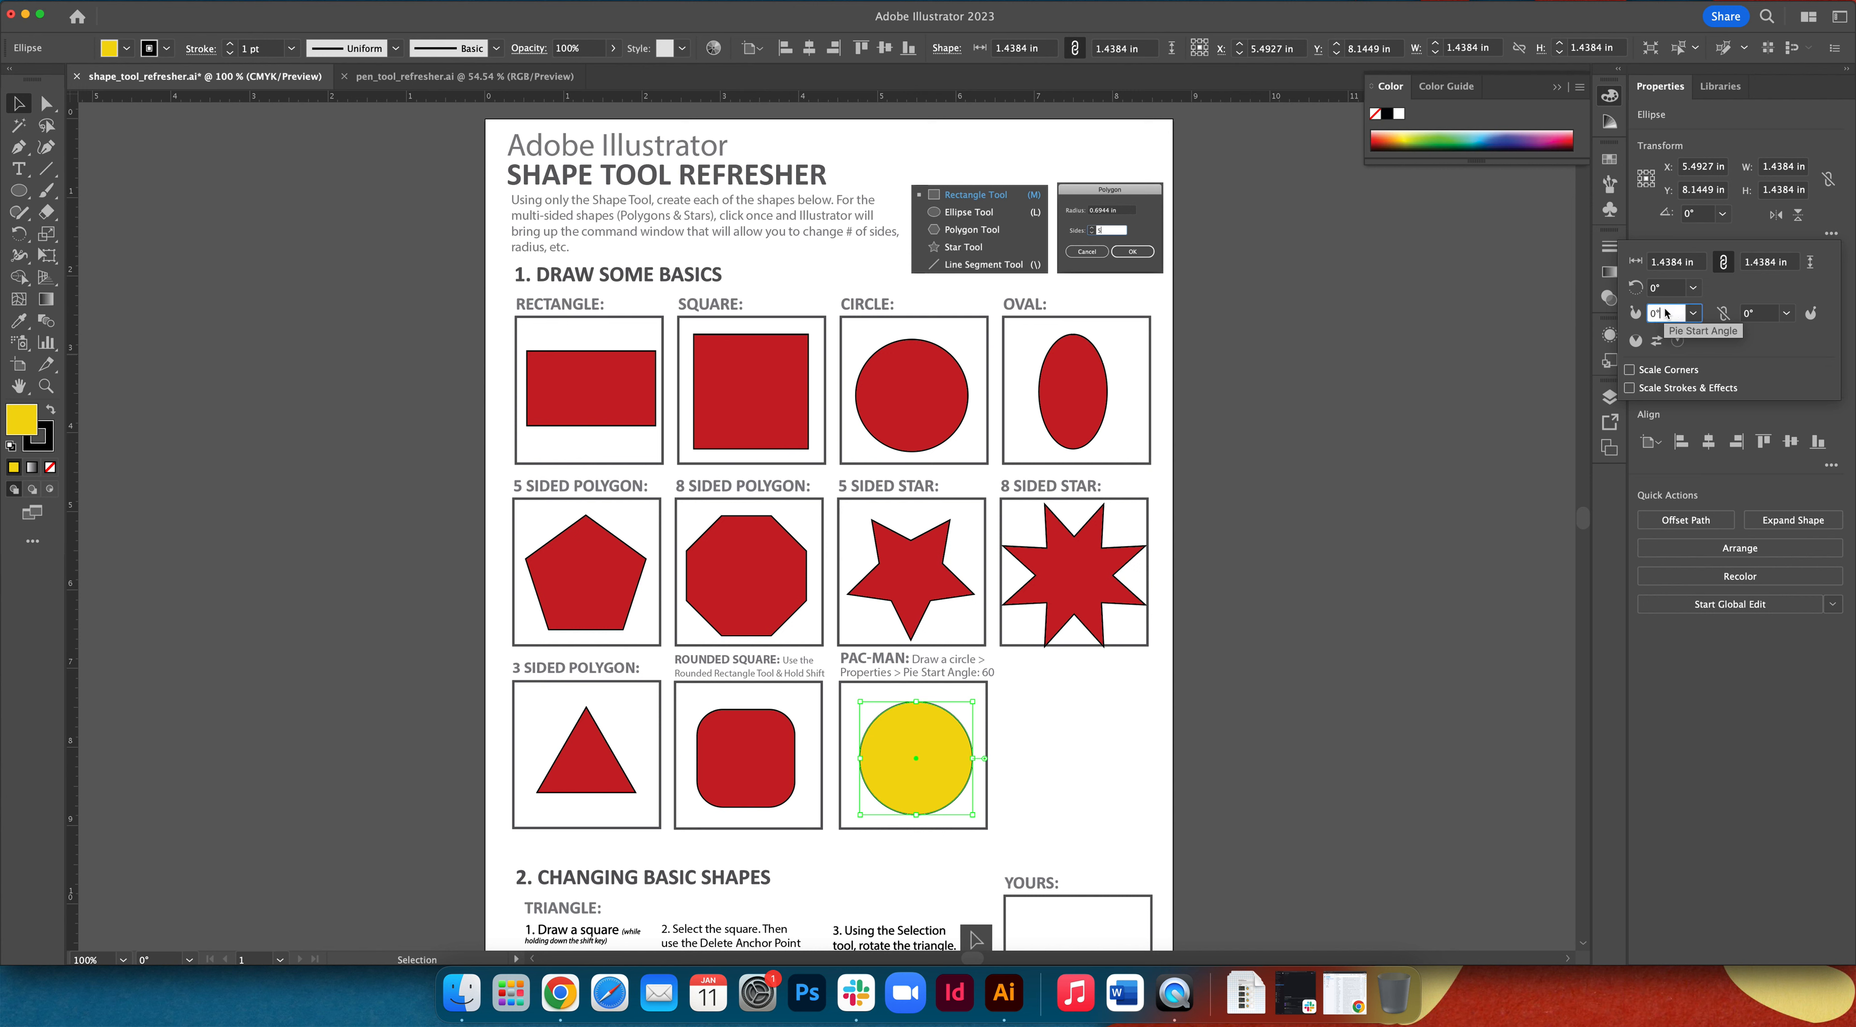
{"action": "type", "text": "60"}
{"action": "key", "text": "Tab"}
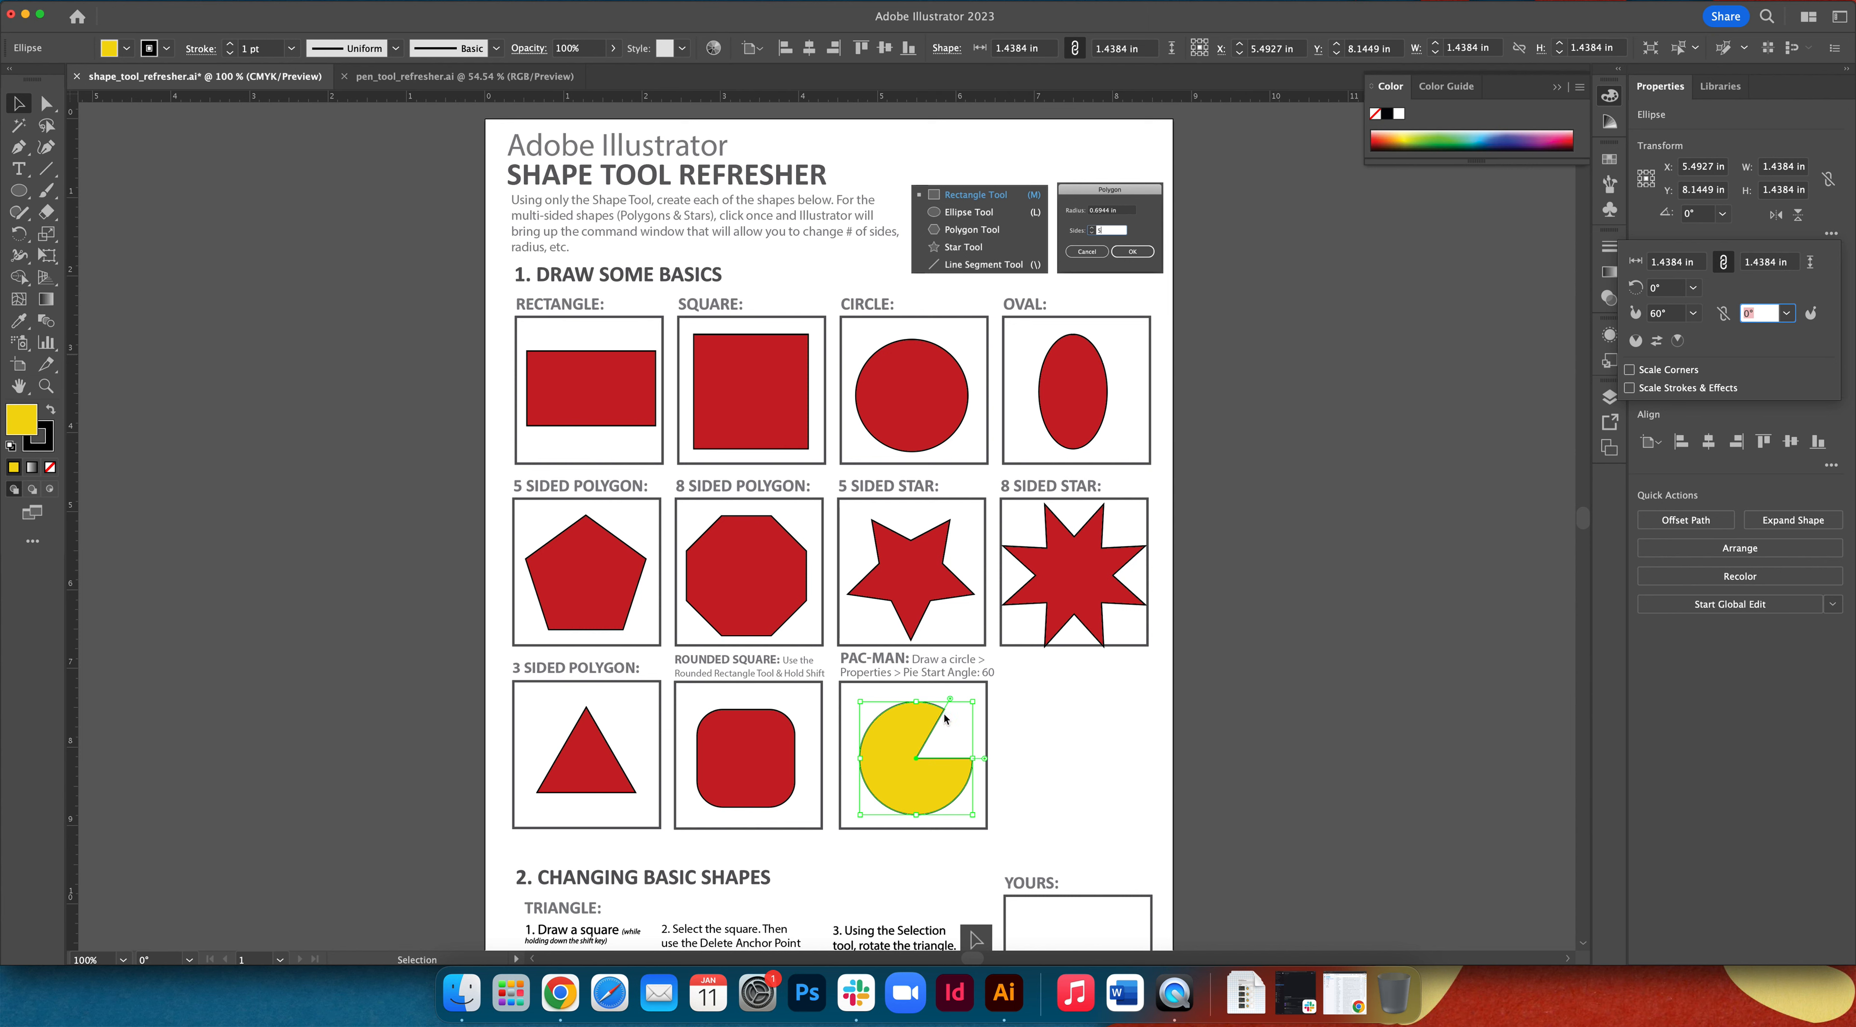
{"action": "left_click", "coordinate": [29, 107]}
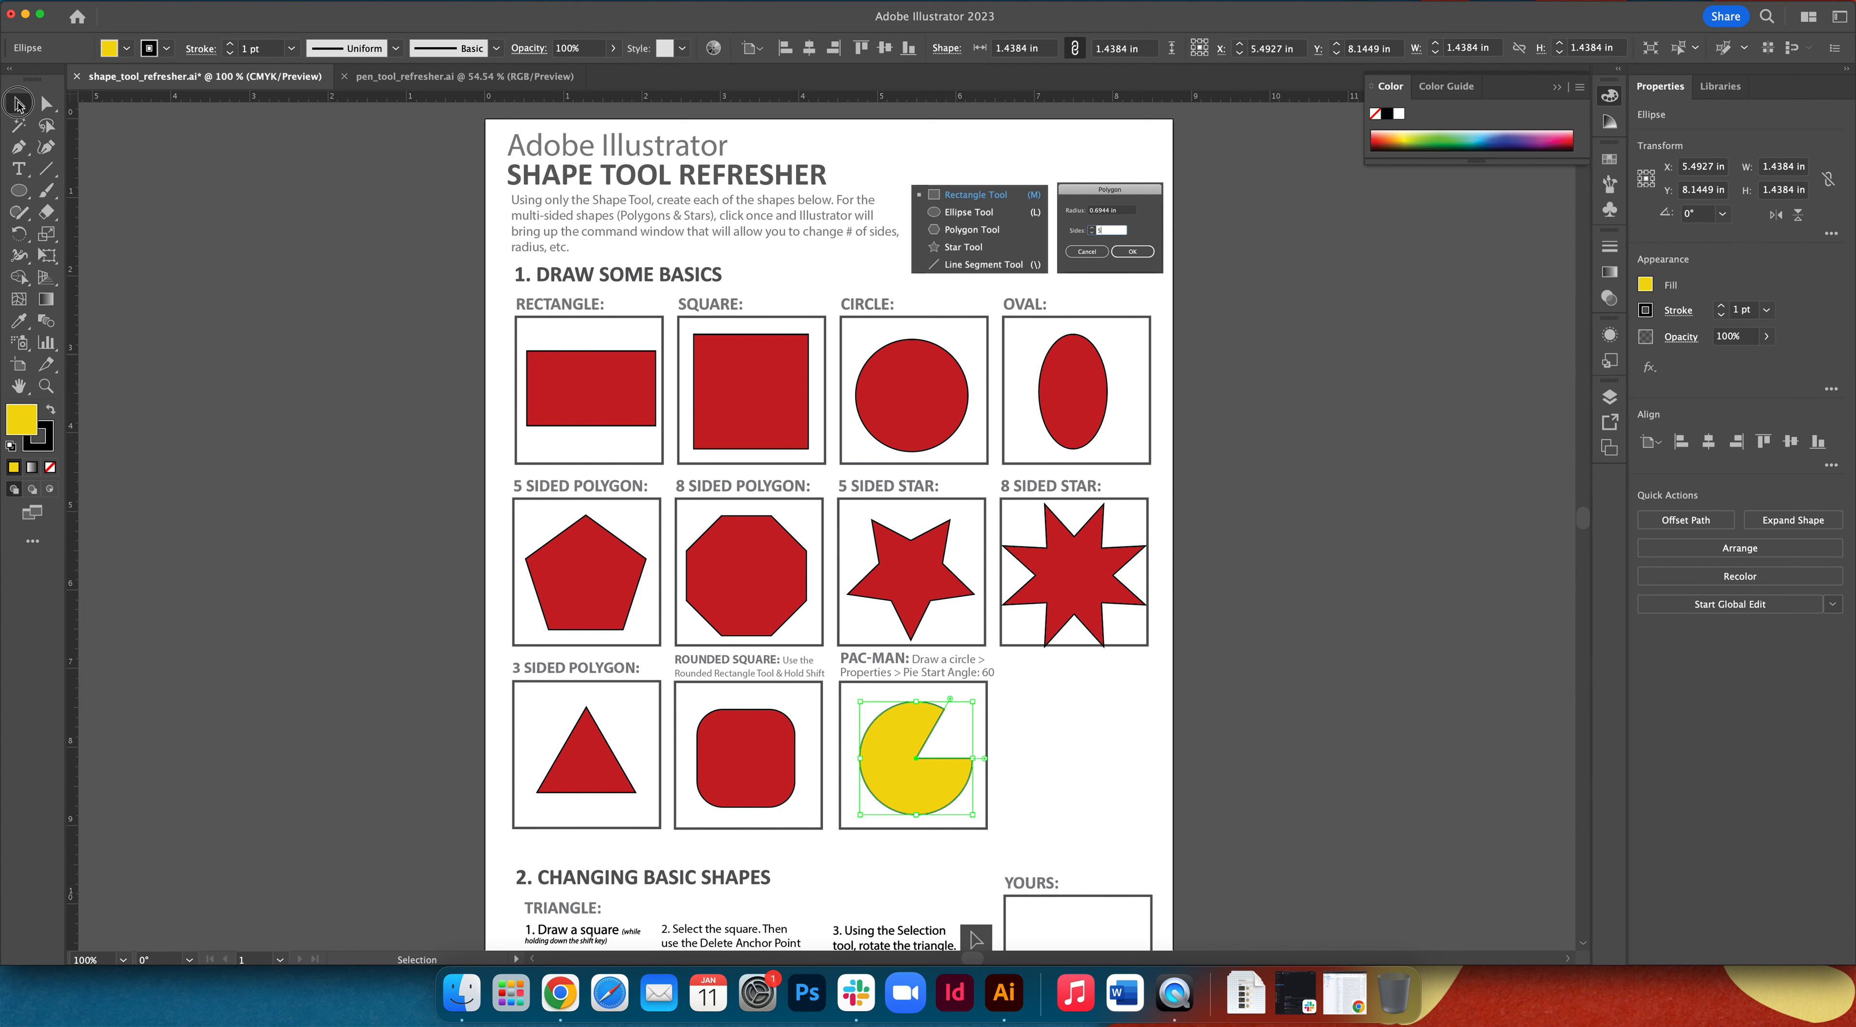
- Nudge the rounded square slightly up and to the right within its box, to about X 3.40, Y 8.11 in
{"action": "scroll", "coordinate": [1120, 614], "scroll_direction": "down", "scroll_amount": 5}
{"action": "scroll", "coordinate": [1117, 615], "scroll_direction": "down", "scroll_amount": 1}
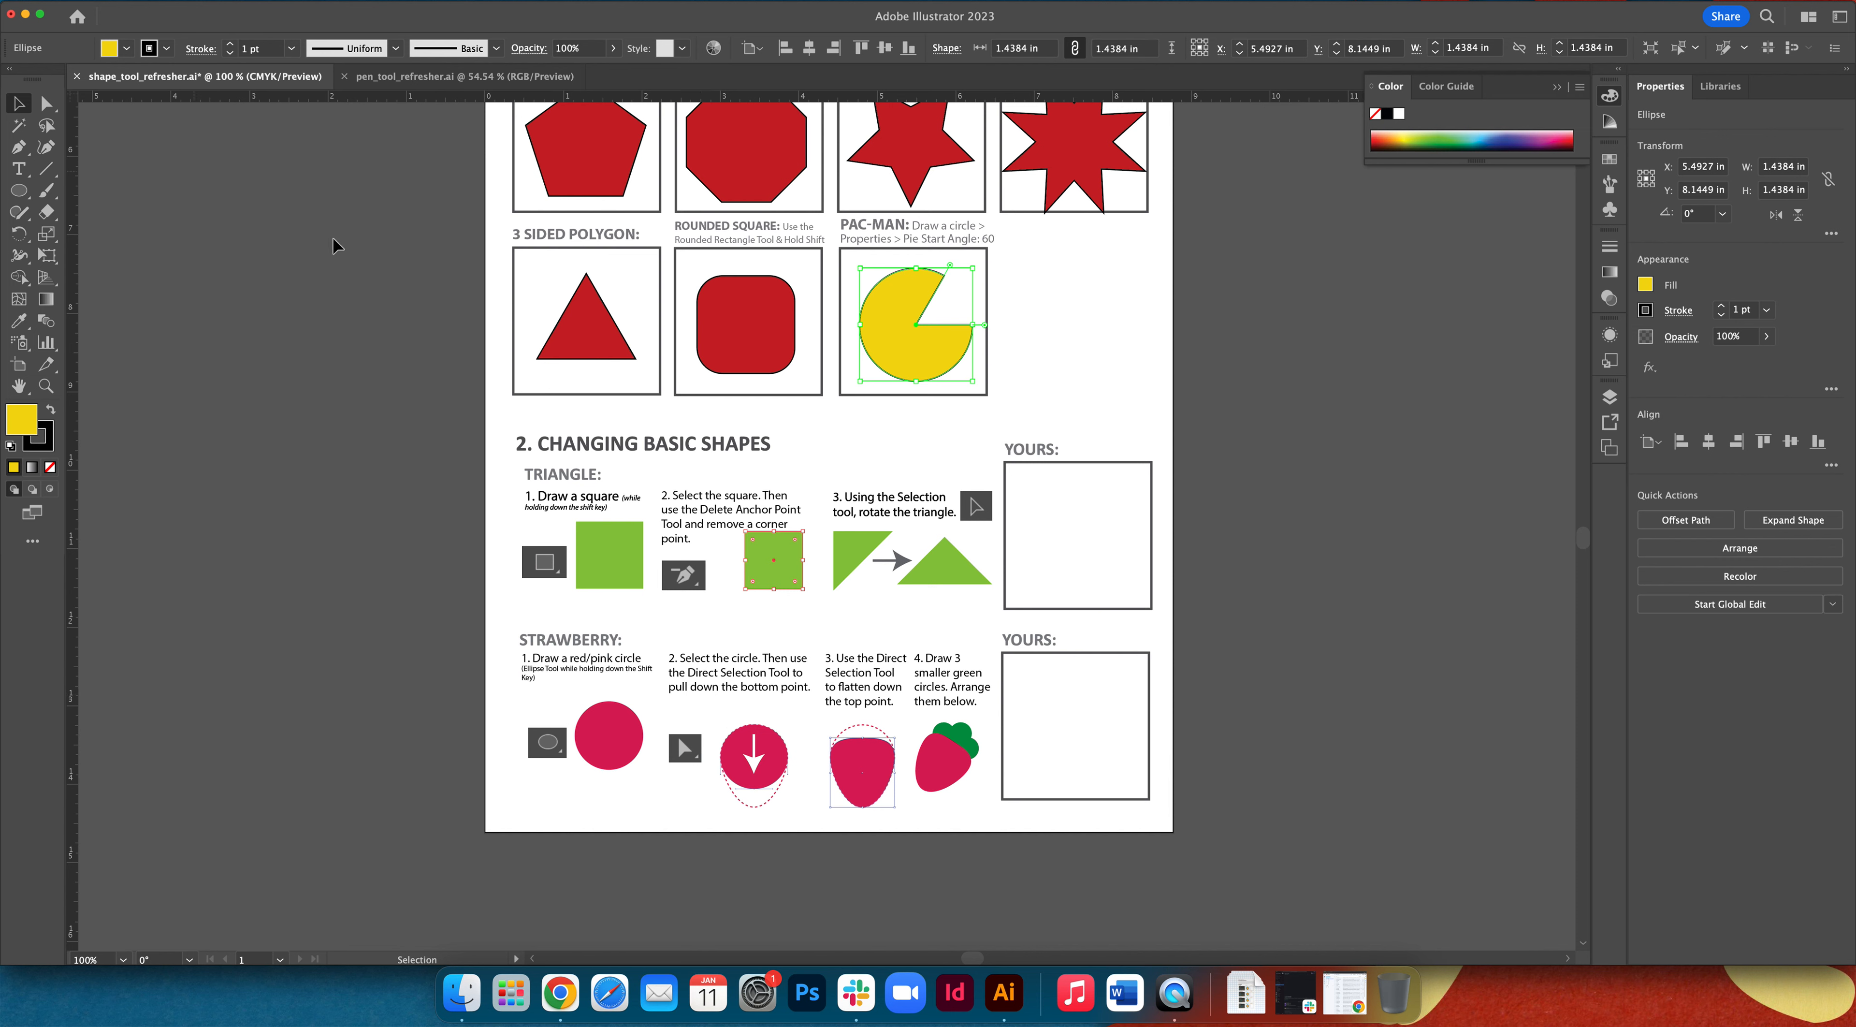
{"action": "mouse_move", "coordinate": [744, 350]}
{"action": "left_mouse_down"}
{"action": "mouse_move", "coordinate": [765, 316]}
{"action": "mouse_move", "coordinate": [731, 361]}
{"action": "mouse_move", "coordinate": [749, 346]}
{"action": "left_mouse_up"}
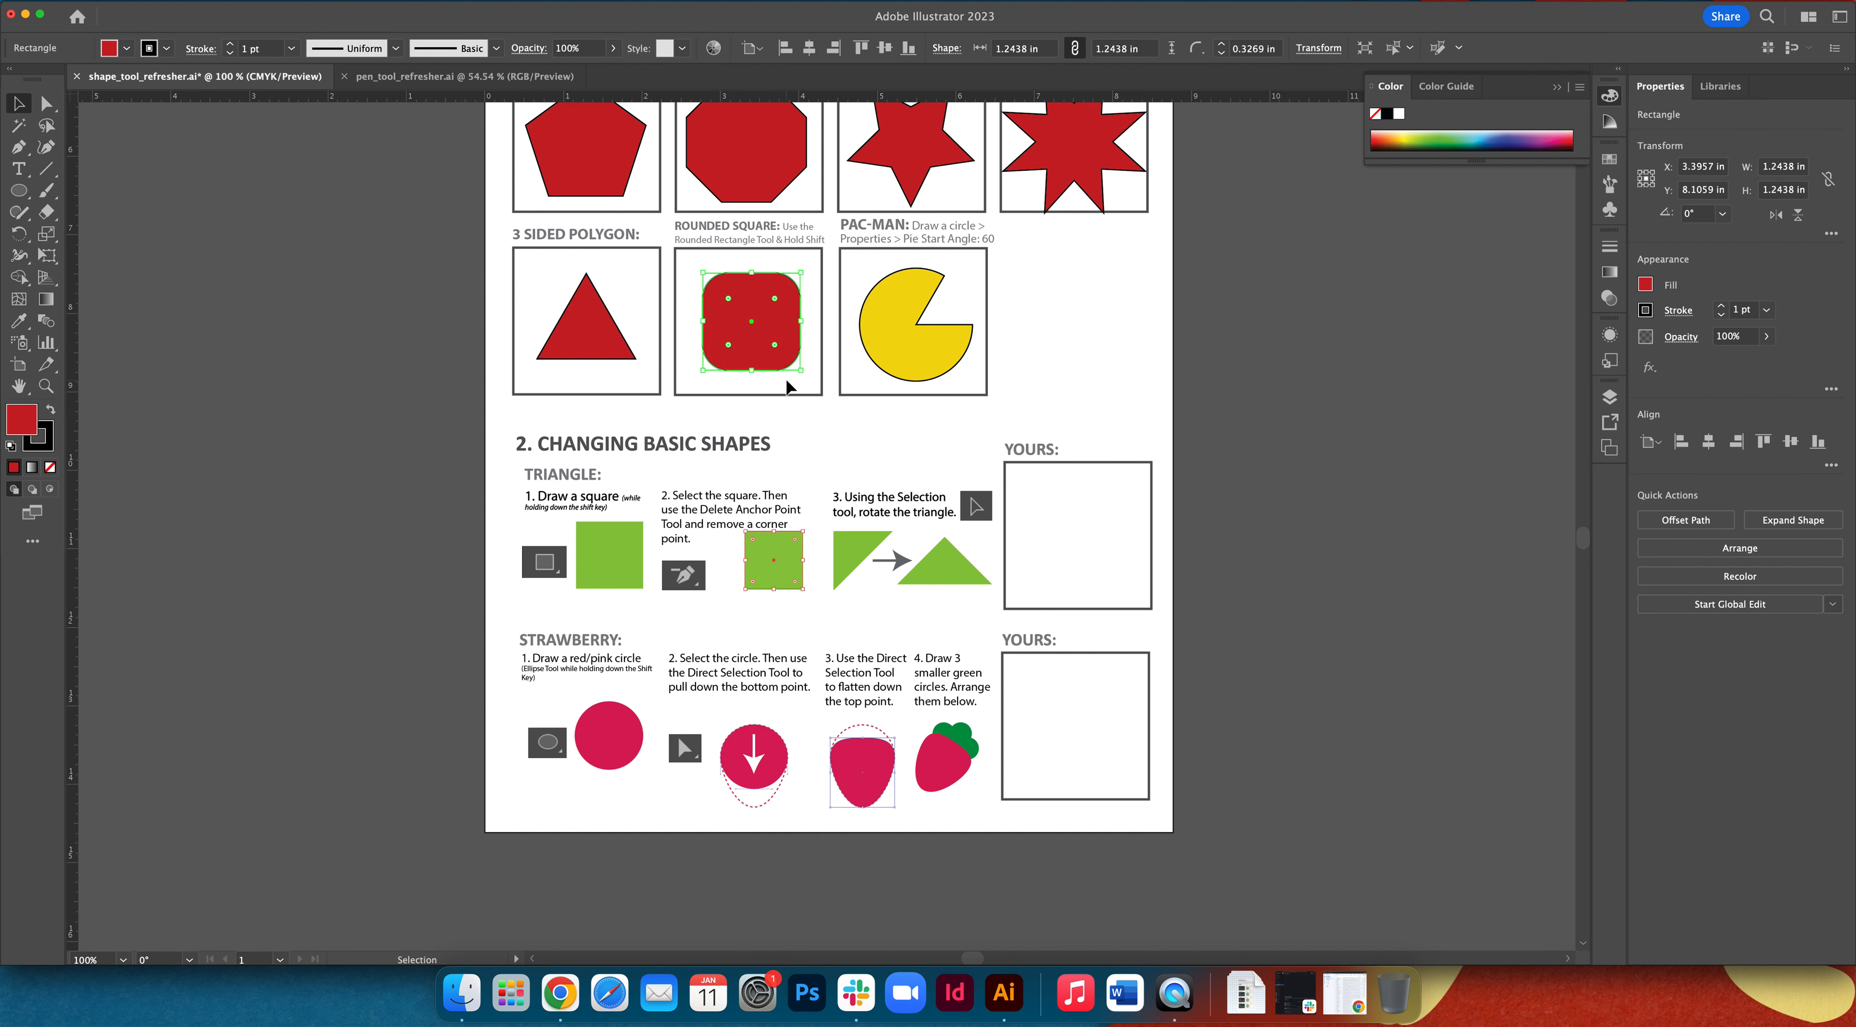
{"action": "left_click", "coordinate": [46, 103]}
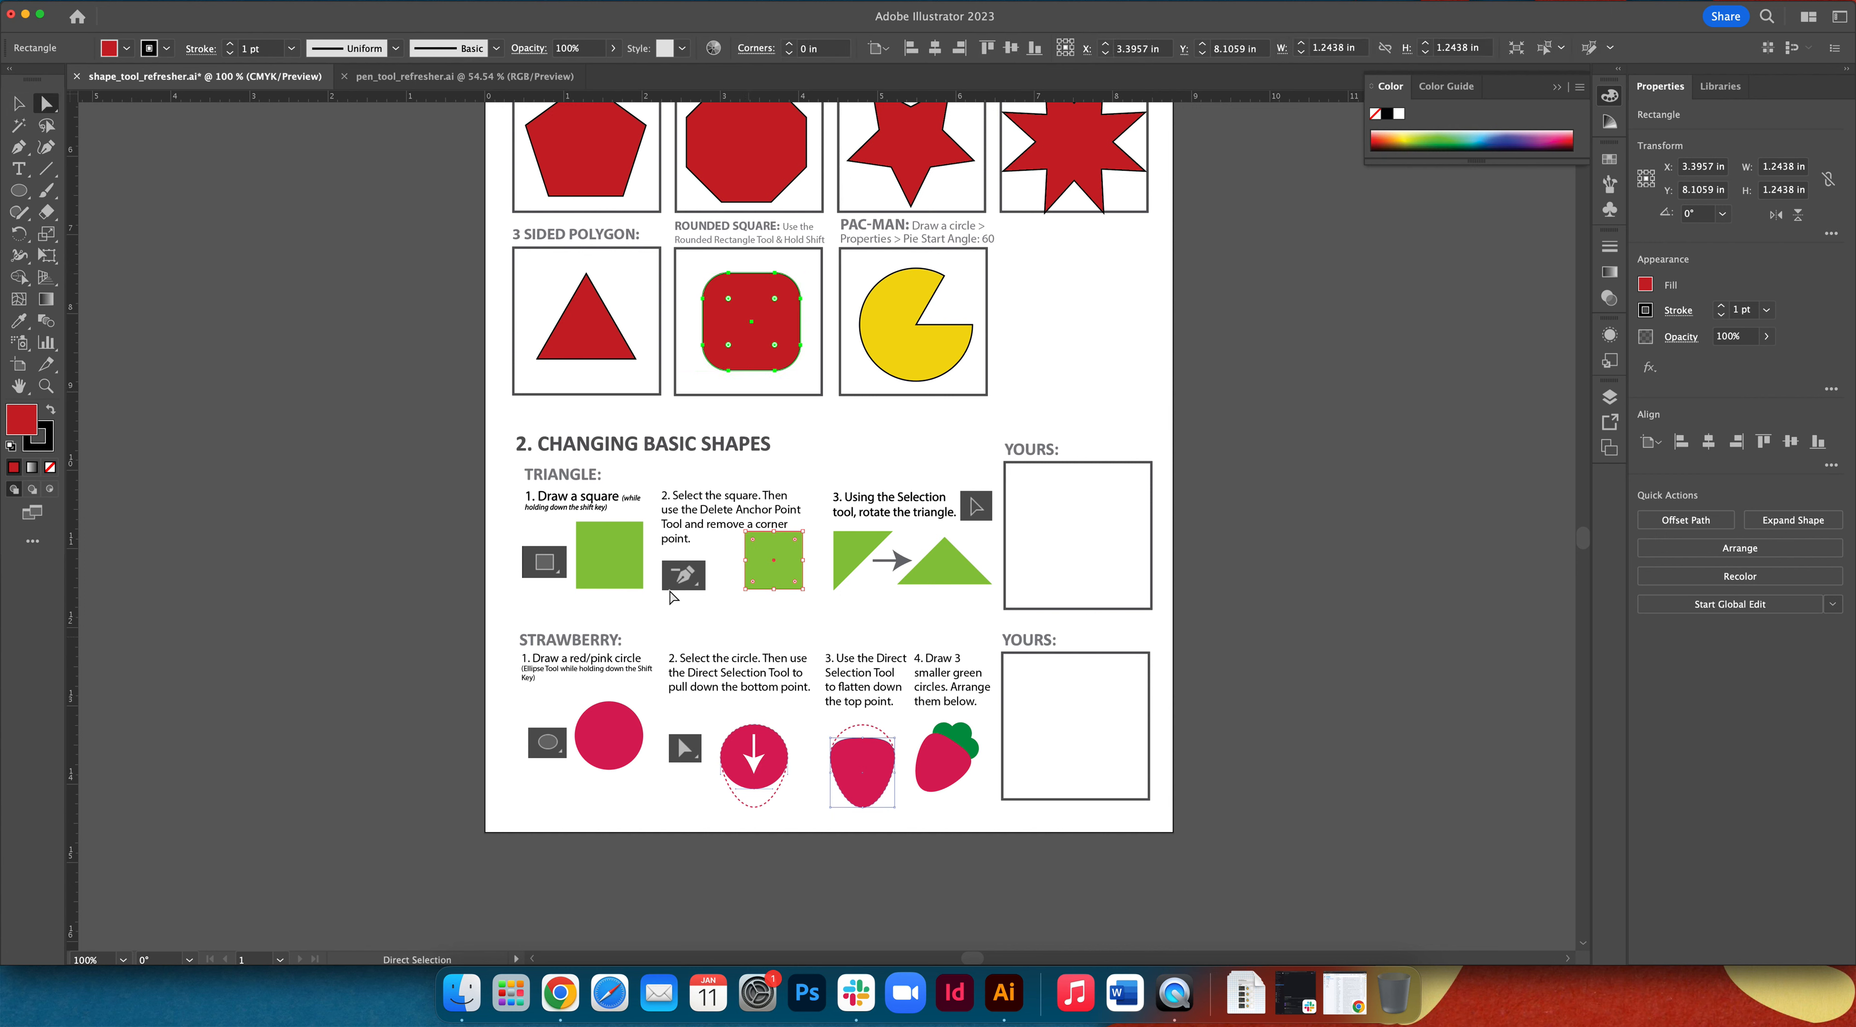
- Draw a red circle about 1.31 in wide in the YOURS box of the STRAWBERRY exercise
{"action": "left_click", "coordinate": [19, 191]}
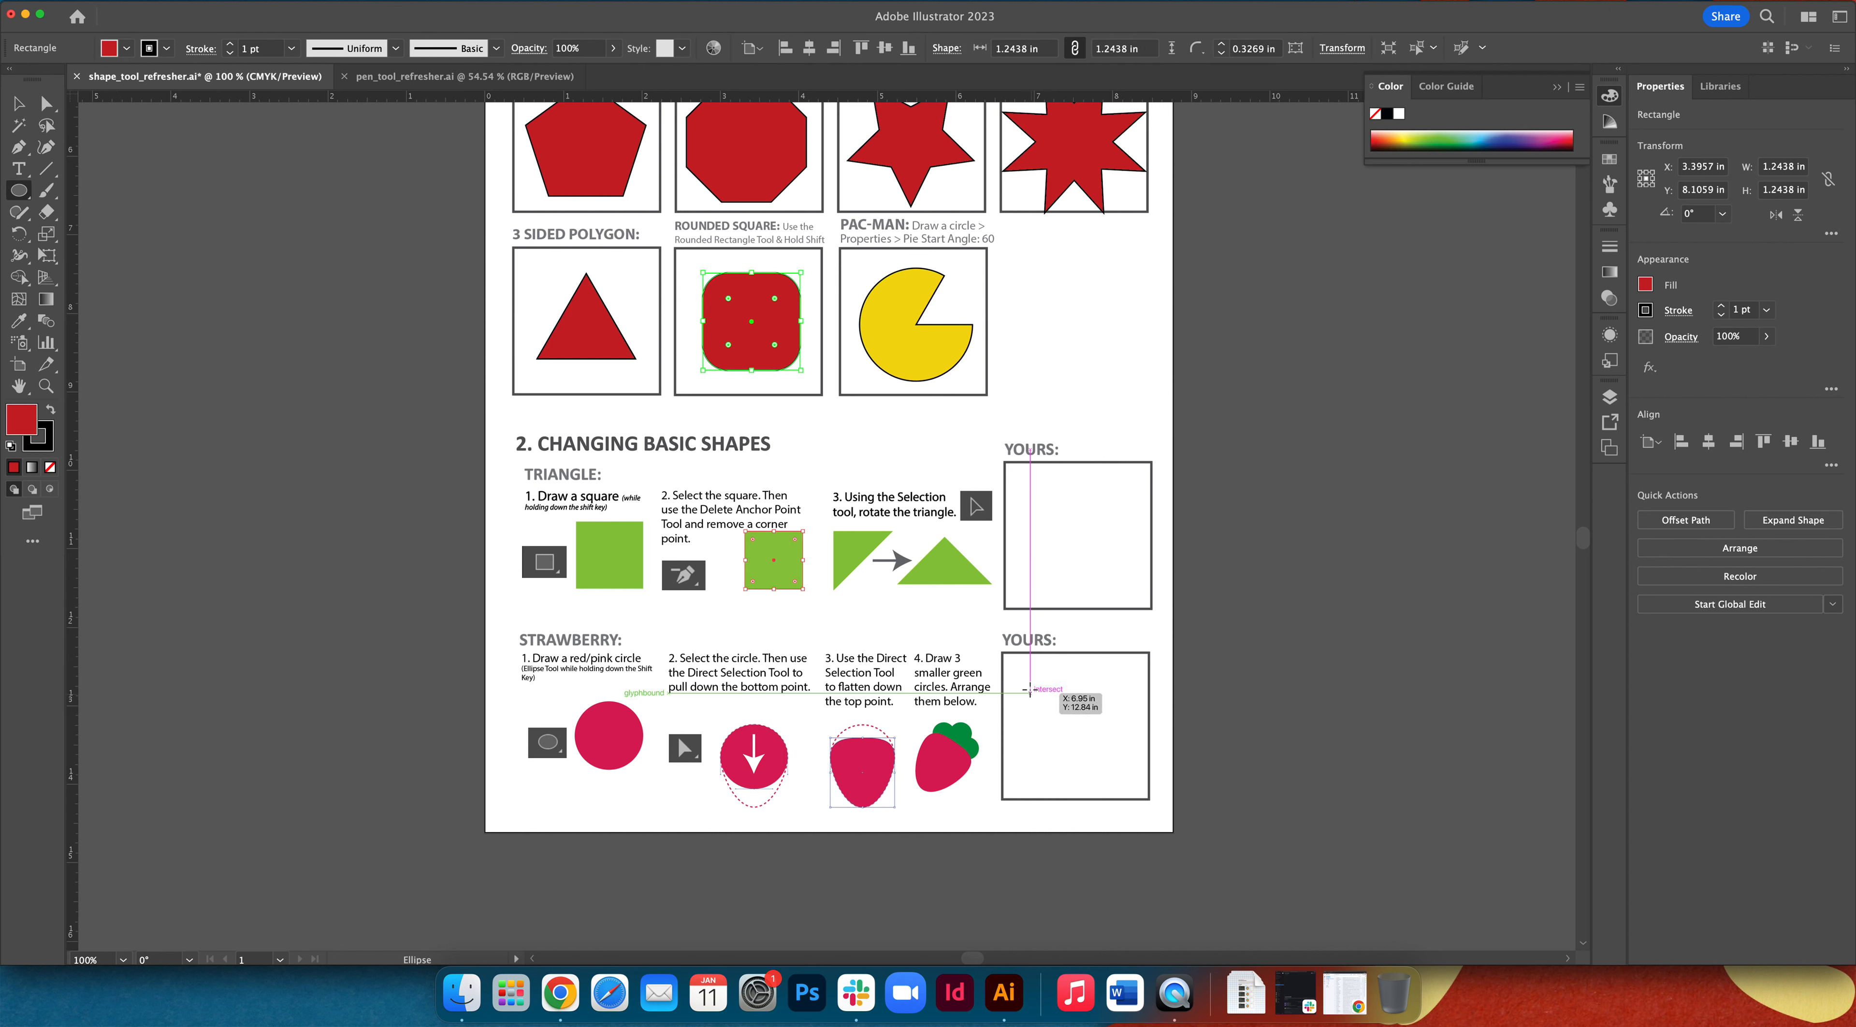
{"action": "left_click_drag", "start_coordinate": [1021, 671], "coordinate": [1082, 735]}
{"action": "left_click", "coordinate": [13, 105]}
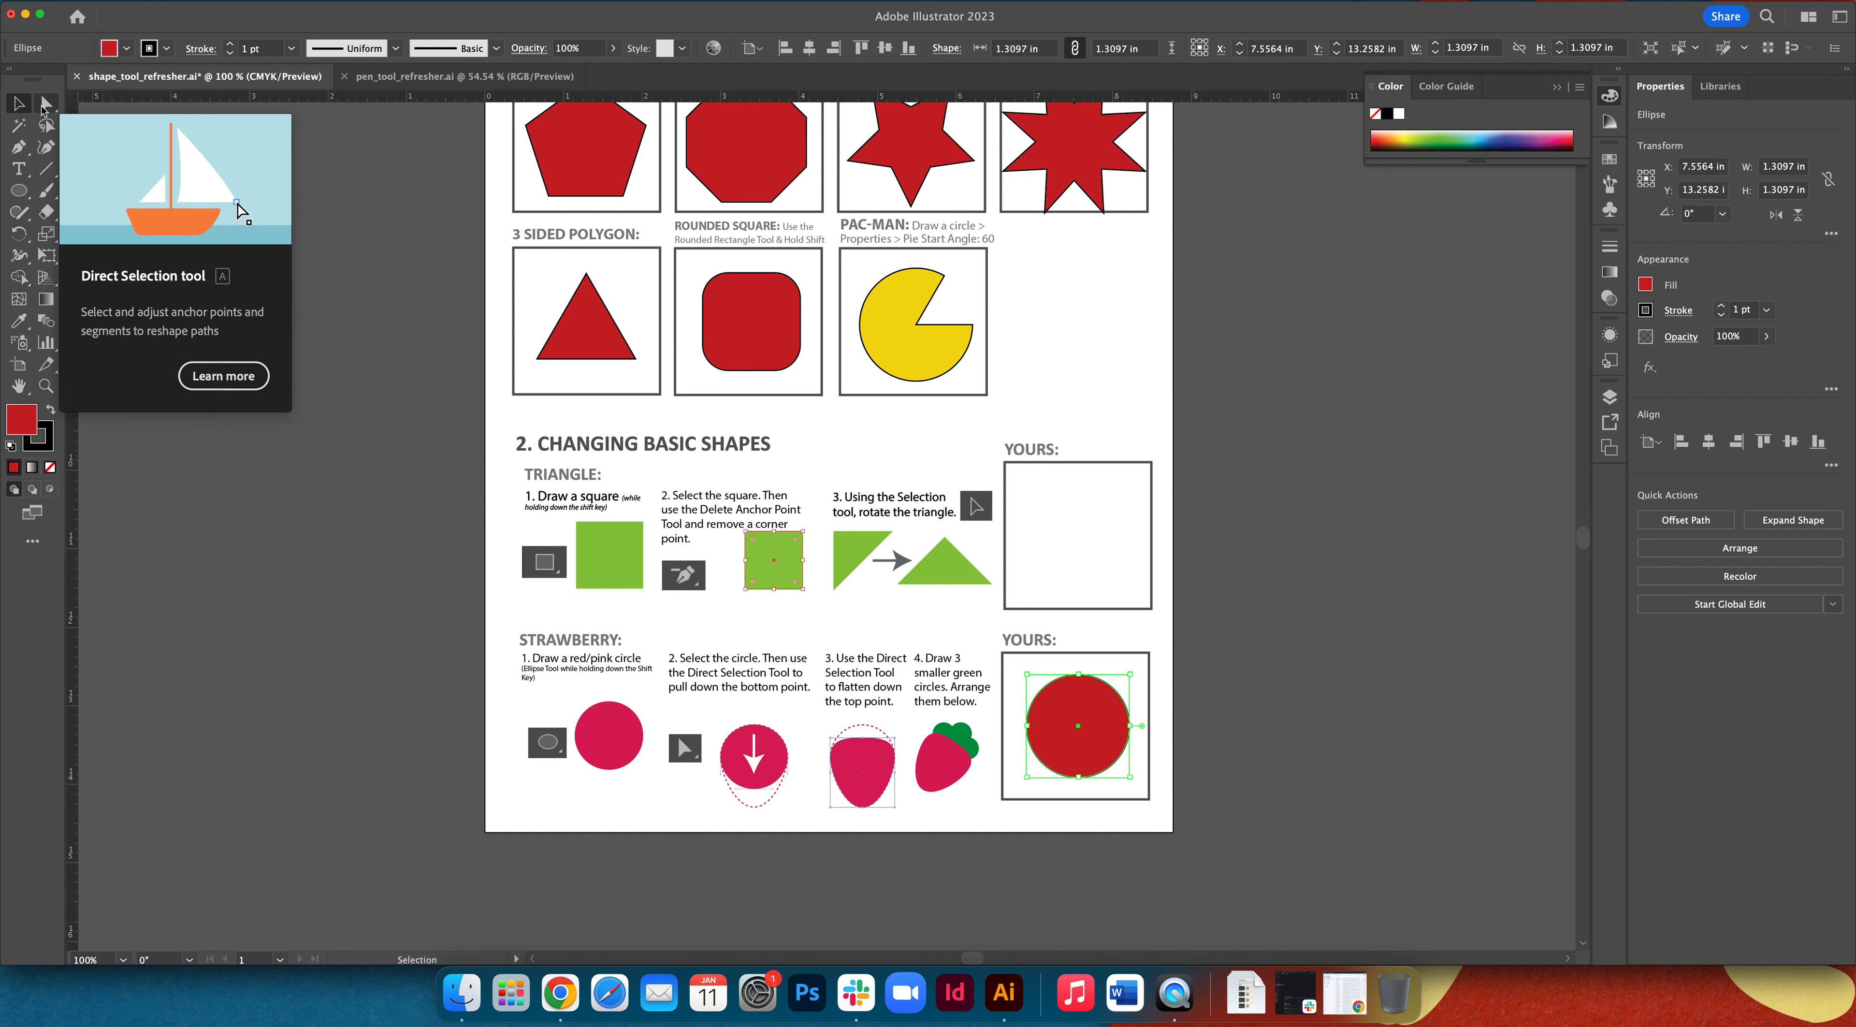
- Pull the circle's bottom anchor point down to about Y 14.14 in with the Direct Selection tool to taper the strawberry
{"action": "left_click", "coordinate": [45, 107]}
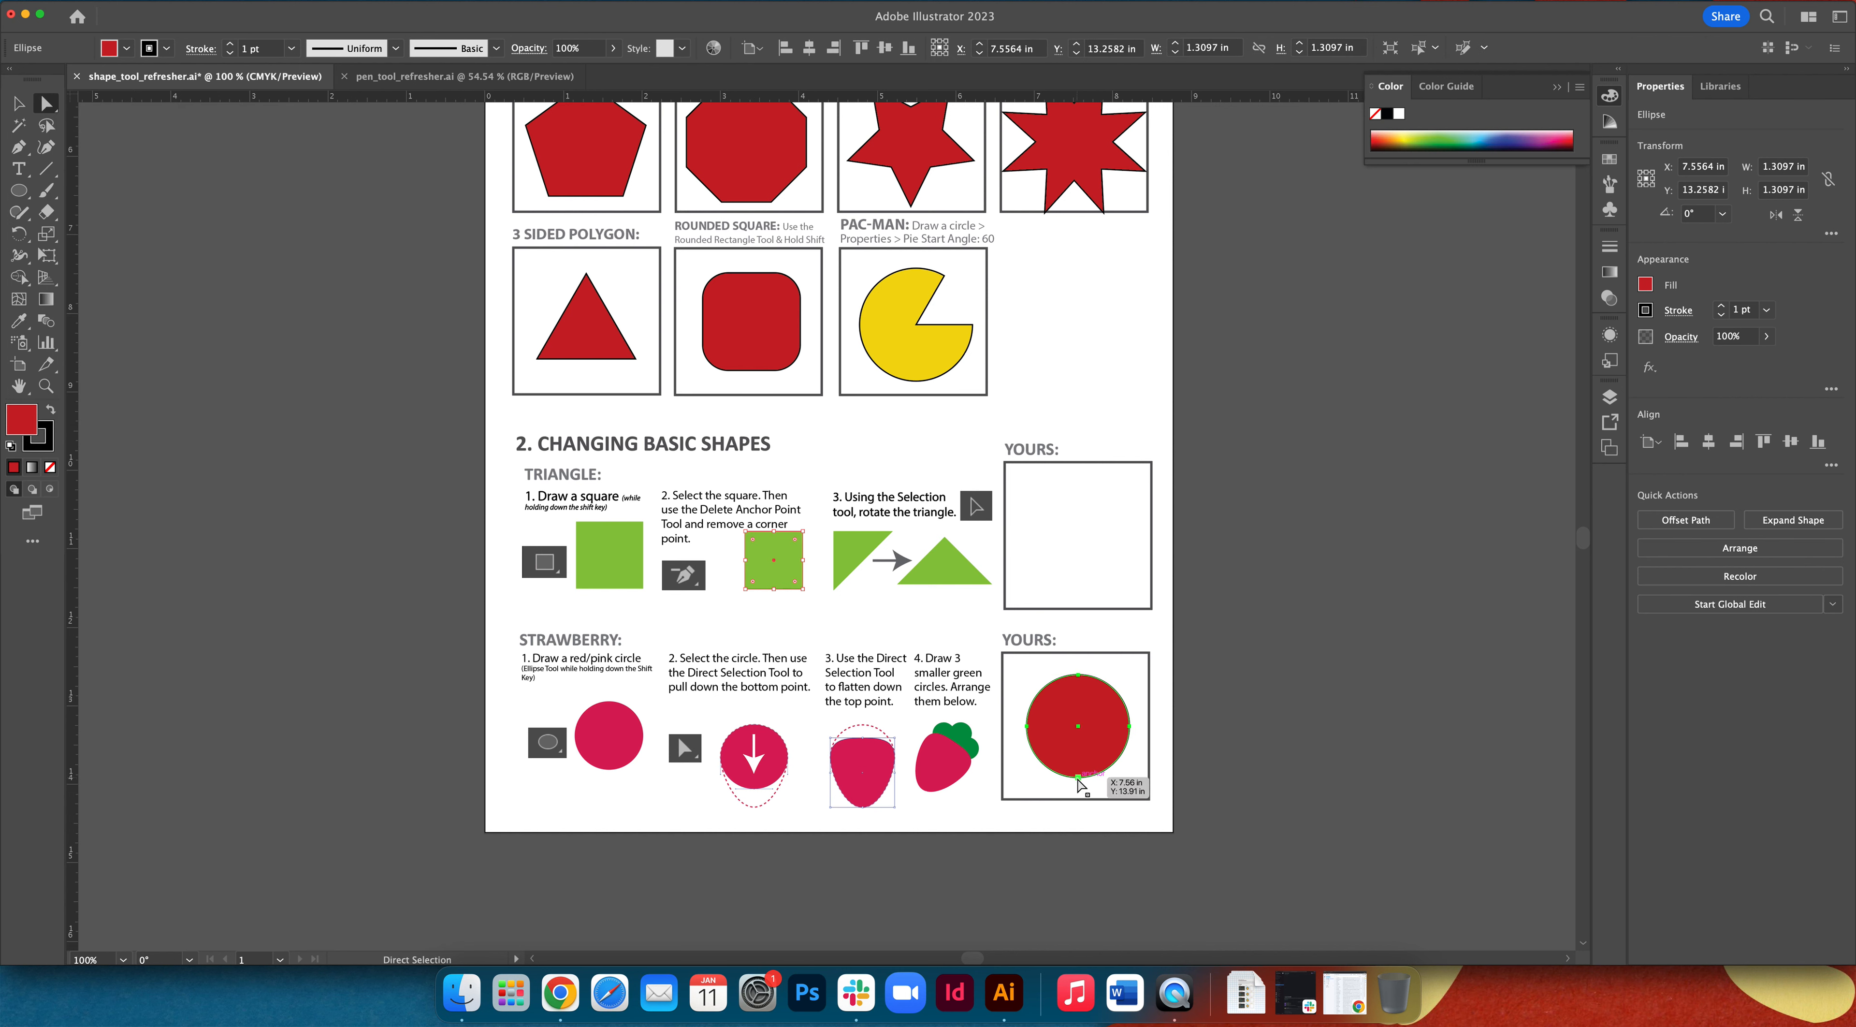
{"action": "left_click_drag", "start_coordinate": [1078, 779], "coordinate": [1086, 874]}
{"action": "key", "text": "super+z"}
{"action": "left_click", "coordinate": [1079, 779]}
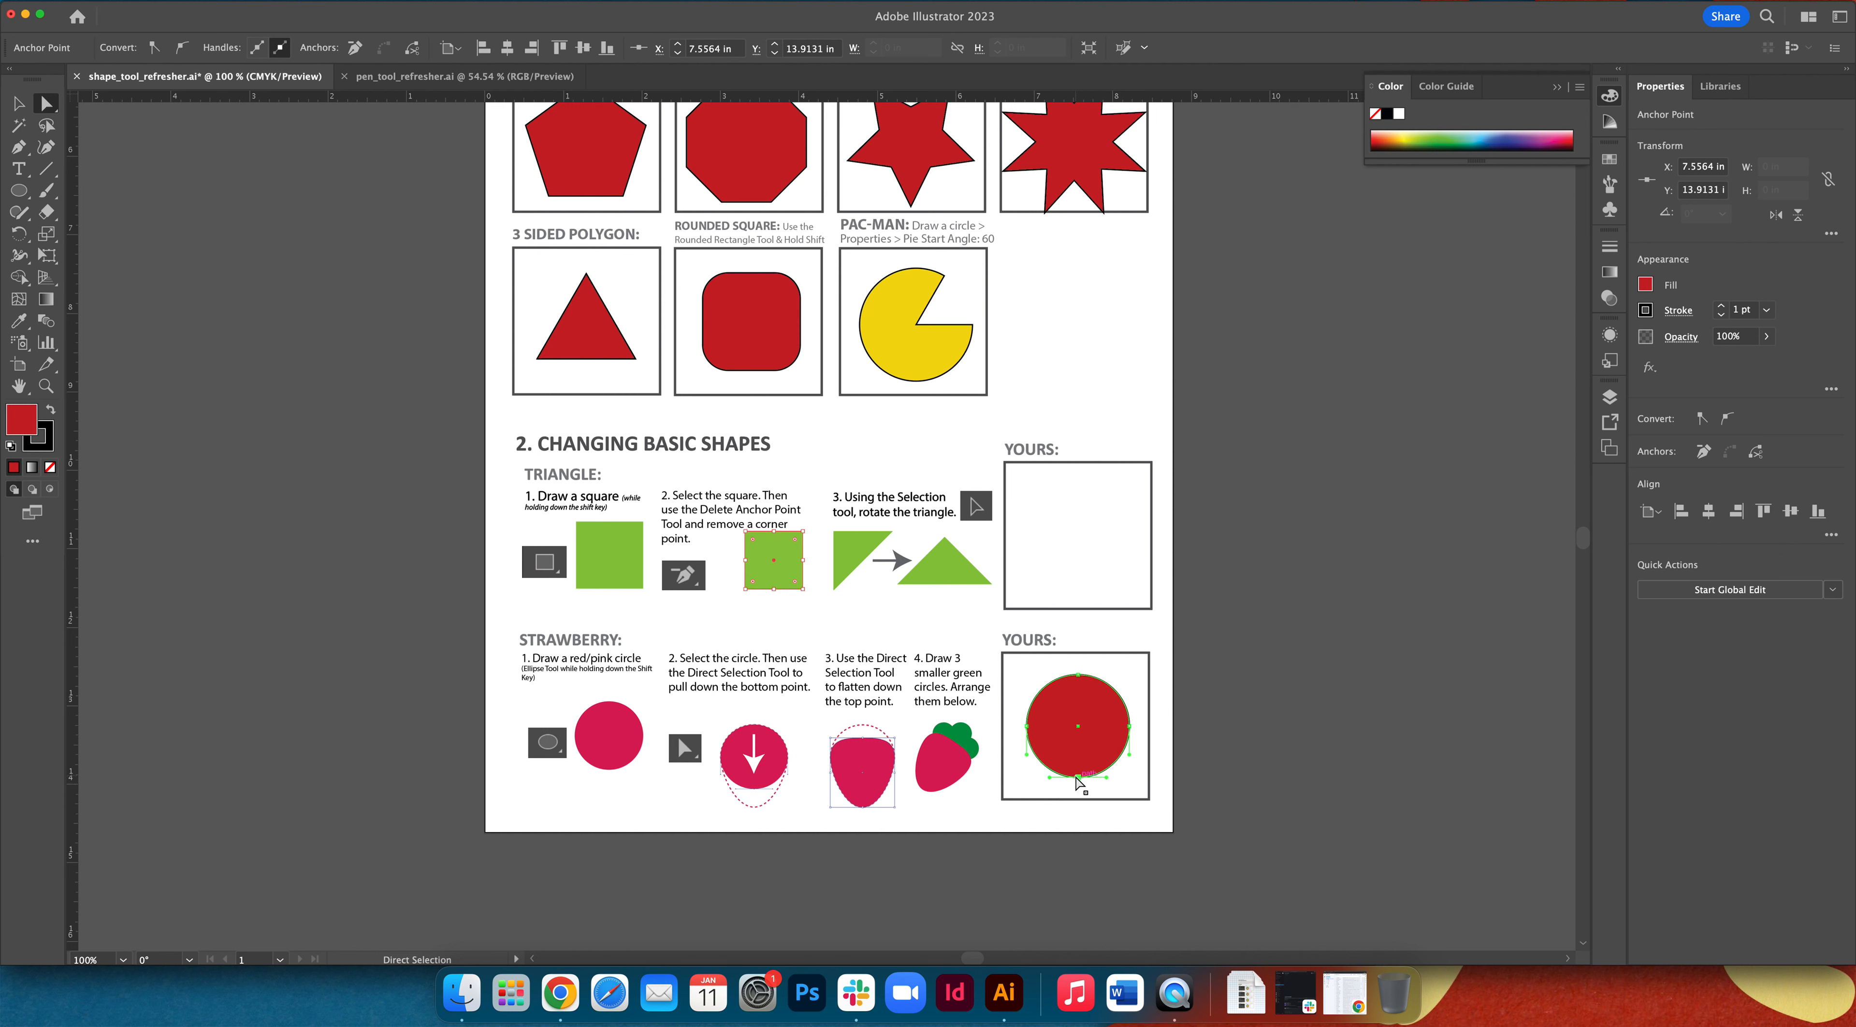
{"action": "left_click_drag", "start_coordinate": [1078, 779], "coordinate": [1080, 800]}
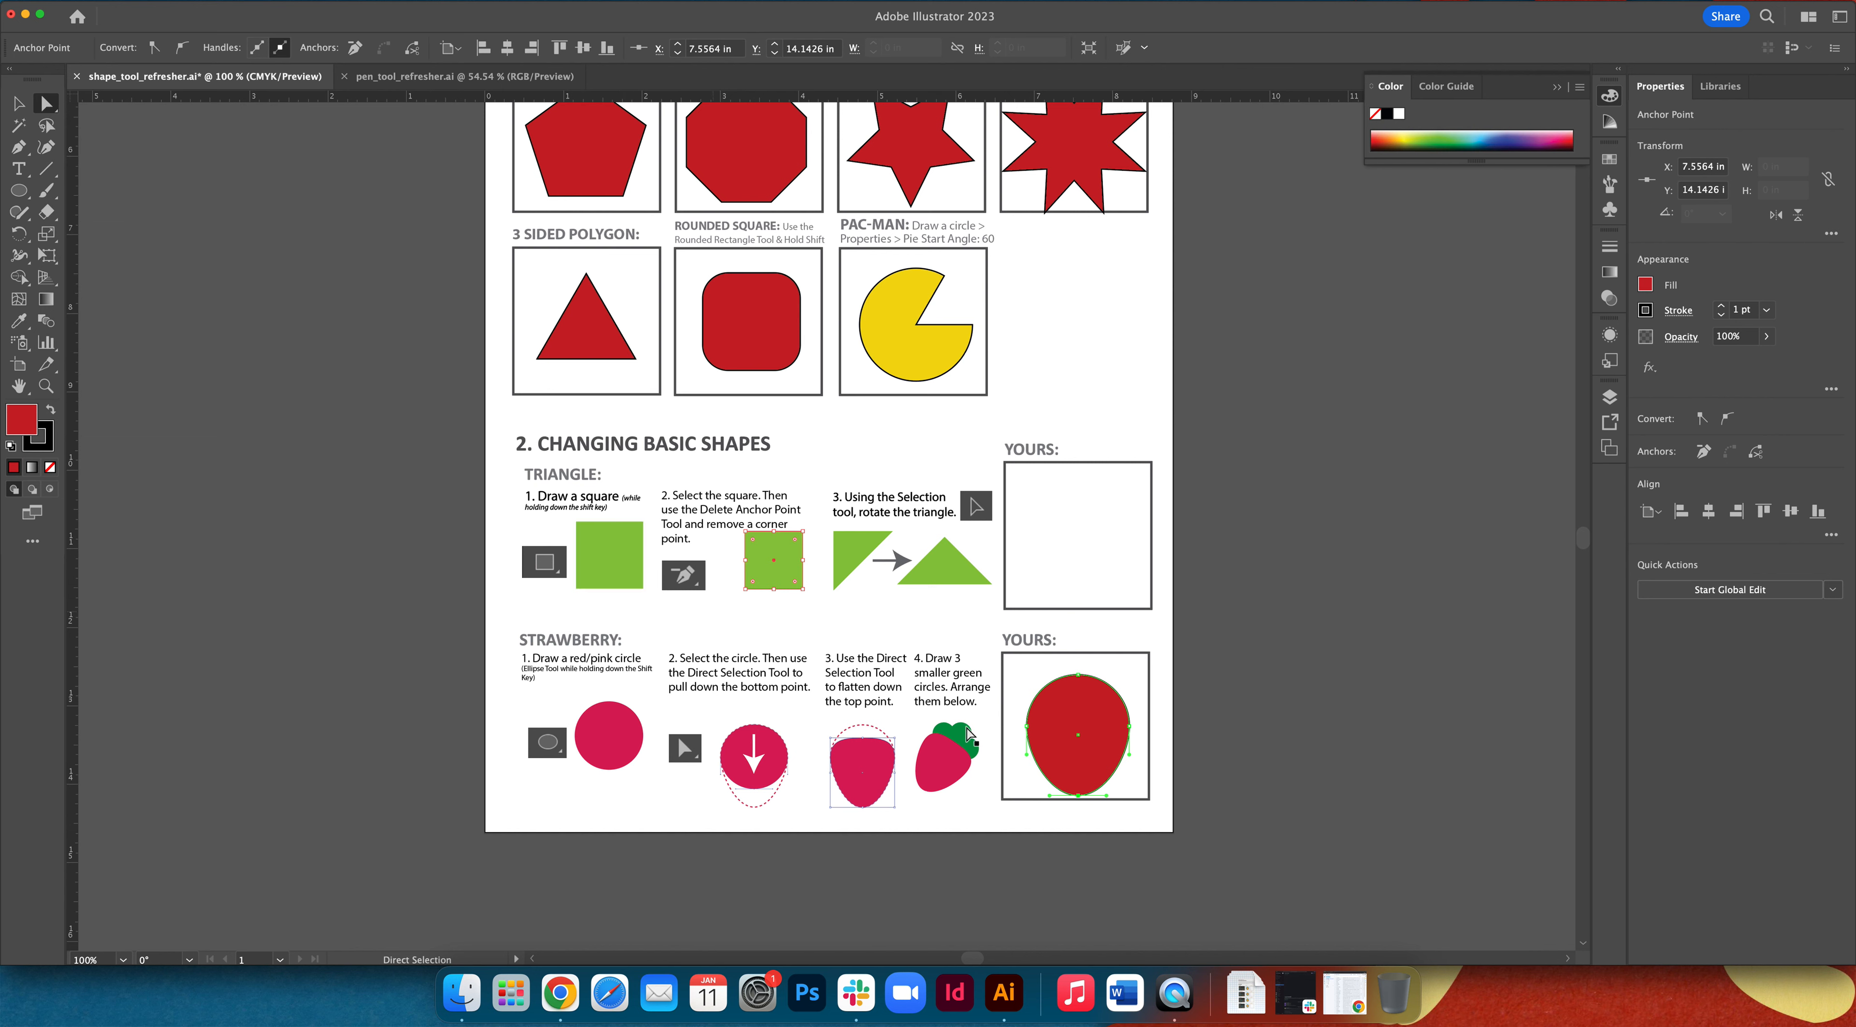
- Try pulling the strawberry's bottom anchor point far below its box, and undo that move
{"action": "left_click_drag", "start_coordinate": [1079, 796], "coordinate": [1091, 875]}
{"action": "key", "text": "super+z"}
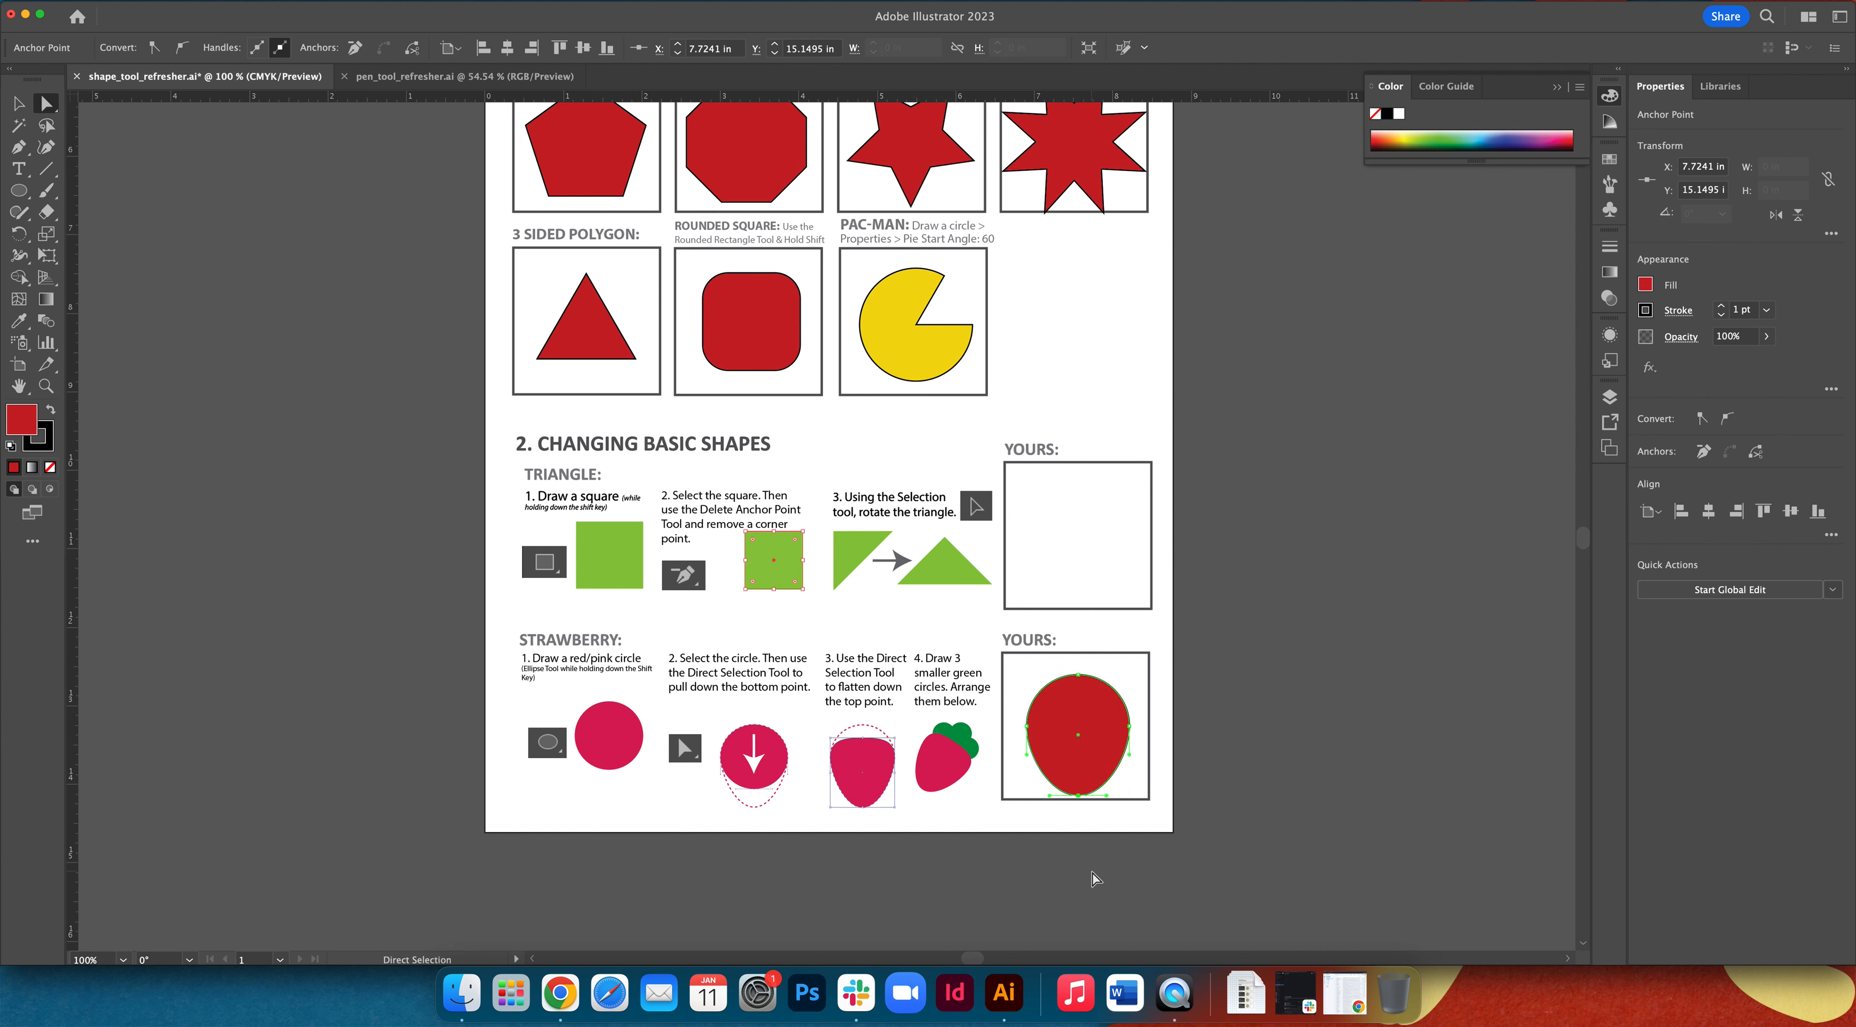